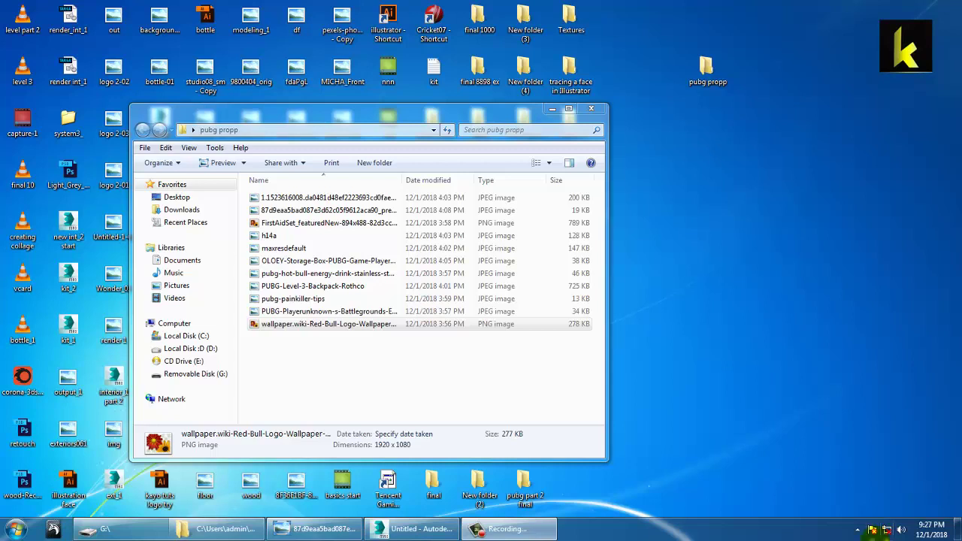
- Hide the recorder window and switch to the untitled scene in 3ds Max
{"action": "left_click", "coordinate": [512, 530]}
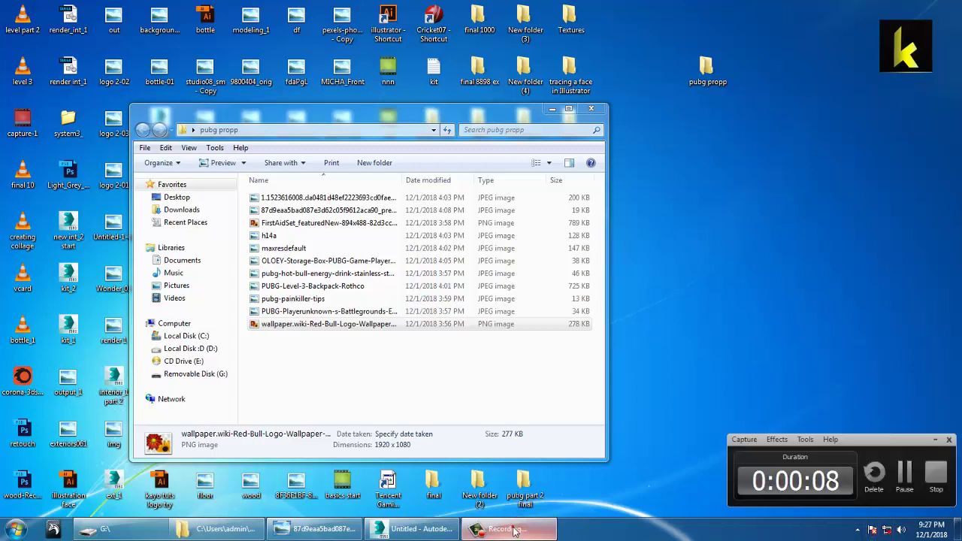
{"action": "left_click", "coordinate": [934, 439]}
{"action": "left_click", "coordinate": [401, 535]}
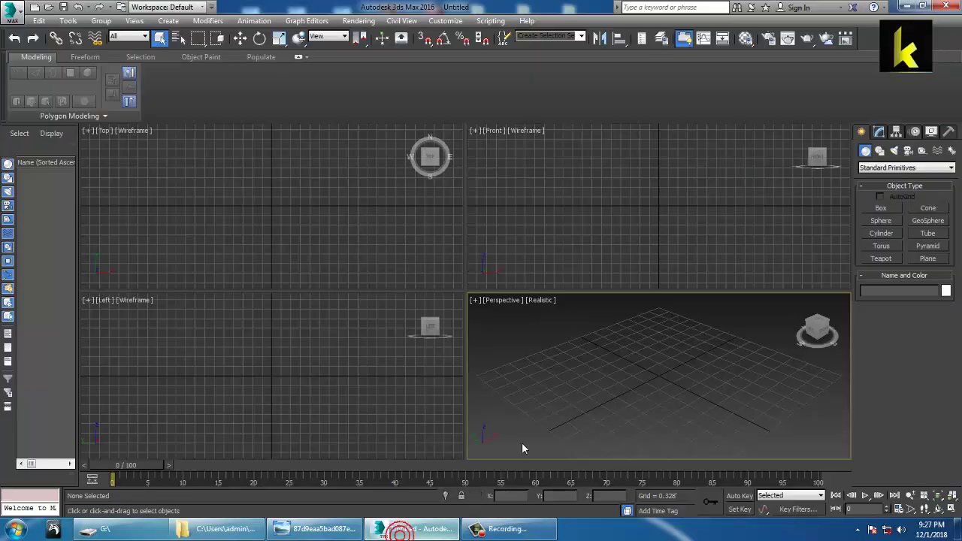
- Open the crate reference image starting with 87d9eaa5bad087 from the desktop folder pubg propp in the image viewer
{"action": "left_click", "coordinate": [358, 22]}
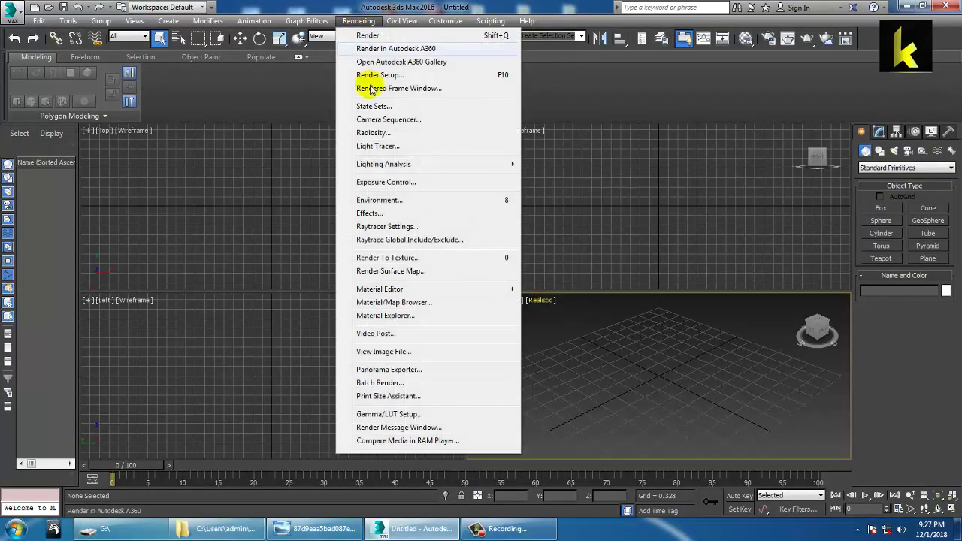
{"action": "left_click", "coordinate": [423, 351]}
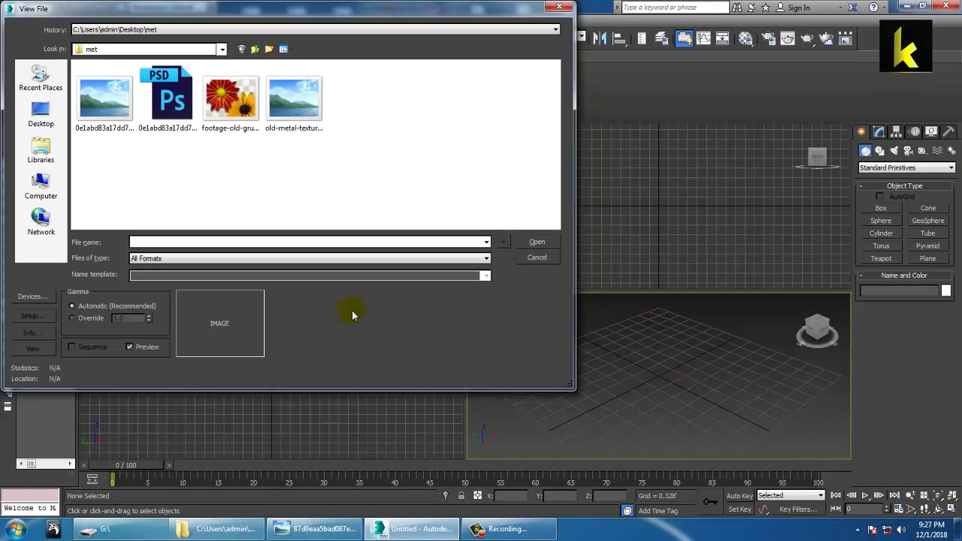
{"action": "left_click", "coordinate": [32, 128]}
{"action": "scroll", "coordinate": [419, 165], "scroll_direction": "down", "scroll_amount": 3}
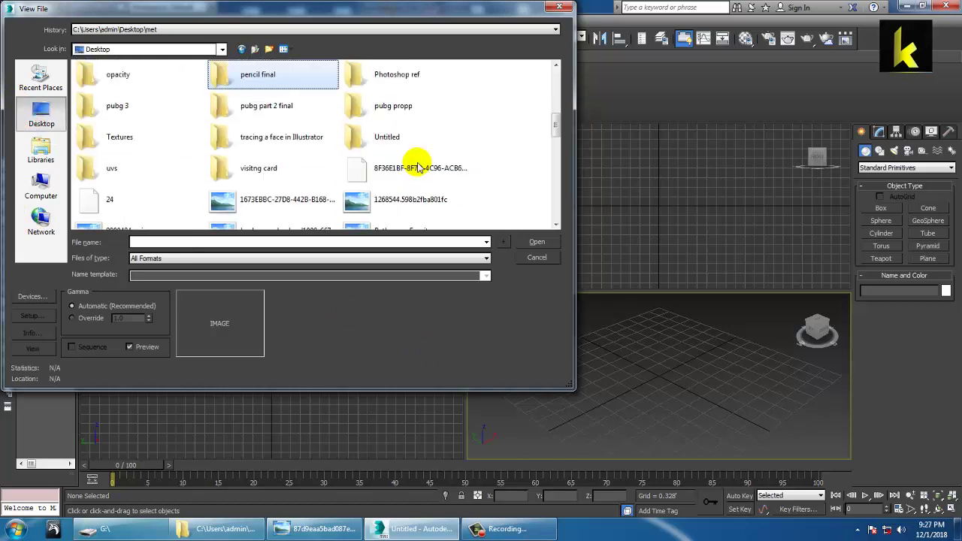
{"action": "double_click", "coordinate": [391, 105]}
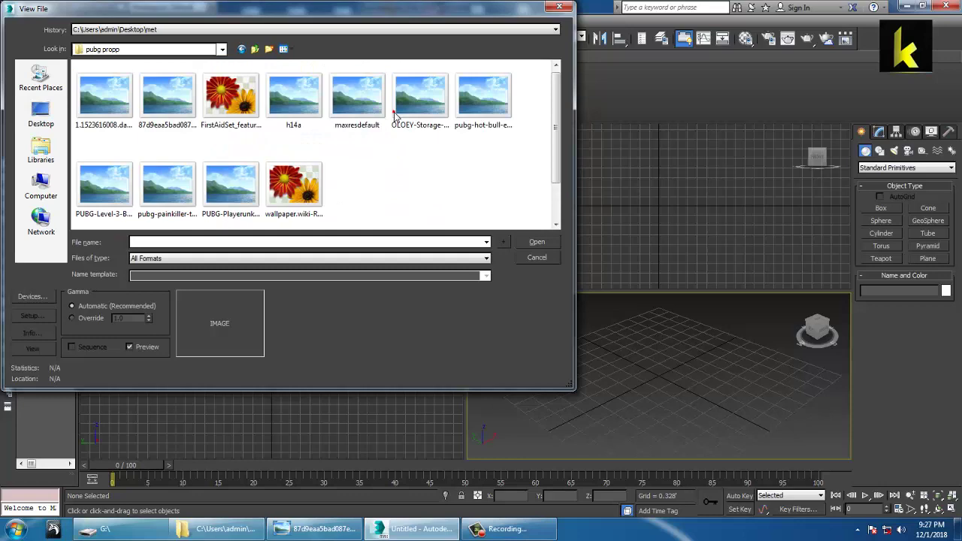
{"action": "left_click", "coordinate": [458, 178]}
{"action": "double_click", "coordinate": [167, 96]}
- Move the reference image window aside, shrink it, and maximize the Perspective viewport
{"action": "left_click_drag", "start_coordinate": [391, 126], "coordinate": [96, 69]}
{"action": "left_click_drag", "start_coordinate": [380, 381], "coordinate": [367, 362]}
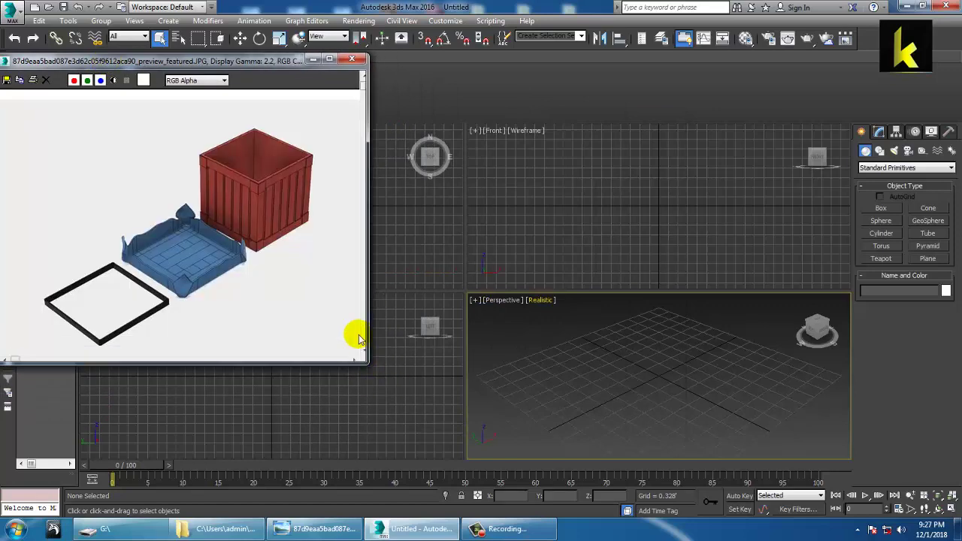
{"action": "left_click", "coordinate": [629, 383]}
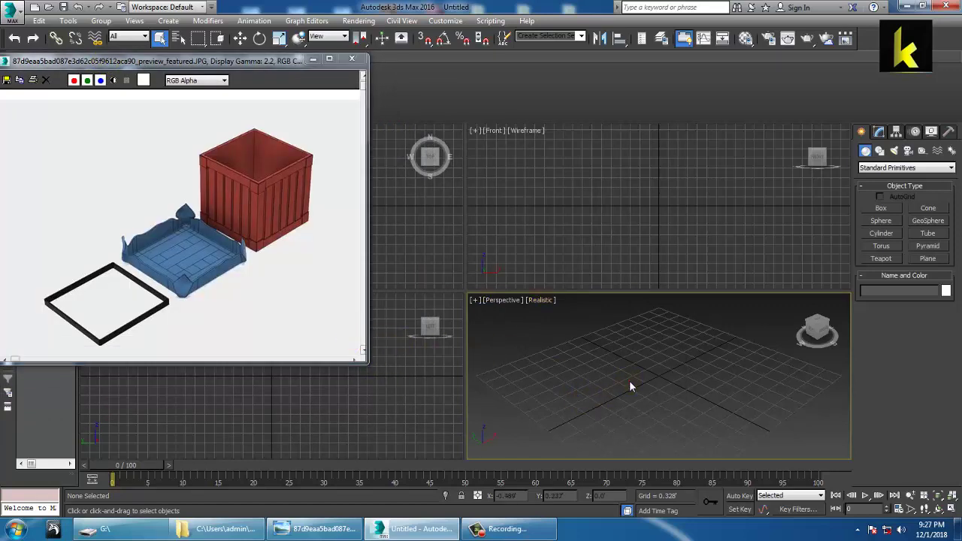
{"action": "key", "text": "alt+w"}
{"action": "middle_click_drag", "start_coordinate": [646, 373], "coordinate": [629, 345], "text": "alt"}
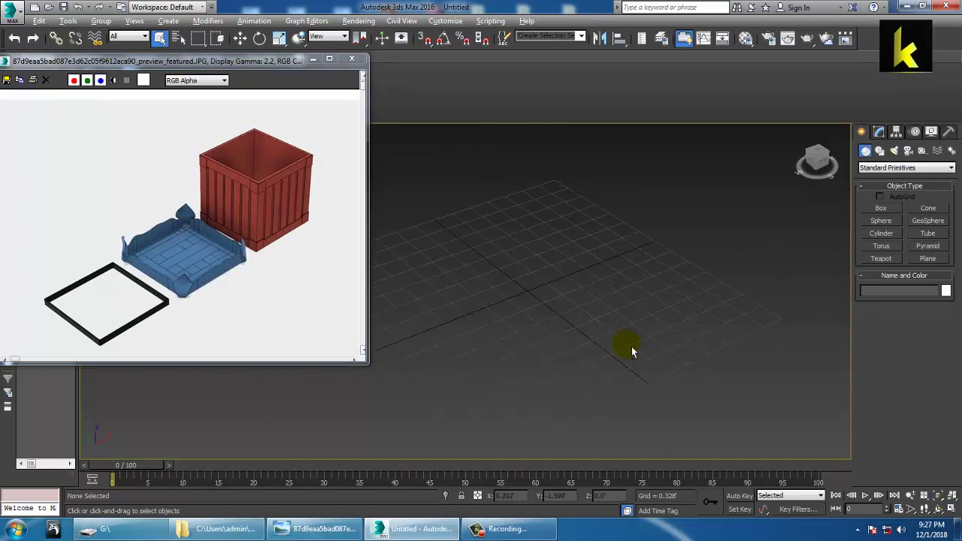
- Create a large ground plane extending past the home grid and set its object color to grey
{"action": "left_click_drag", "start_coordinate": [575, 193], "coordinate": [567, 469]}
{"action": "scroll", "coordinate": [517, 347], "scroll_direction": "up", "scroll_amount": 2}
{"action": "key", "text": "w"}
{"action": "middle_click_drag", "start_coordinate": [524, 344], "coordinate": [527, 382], "text": "alt"}
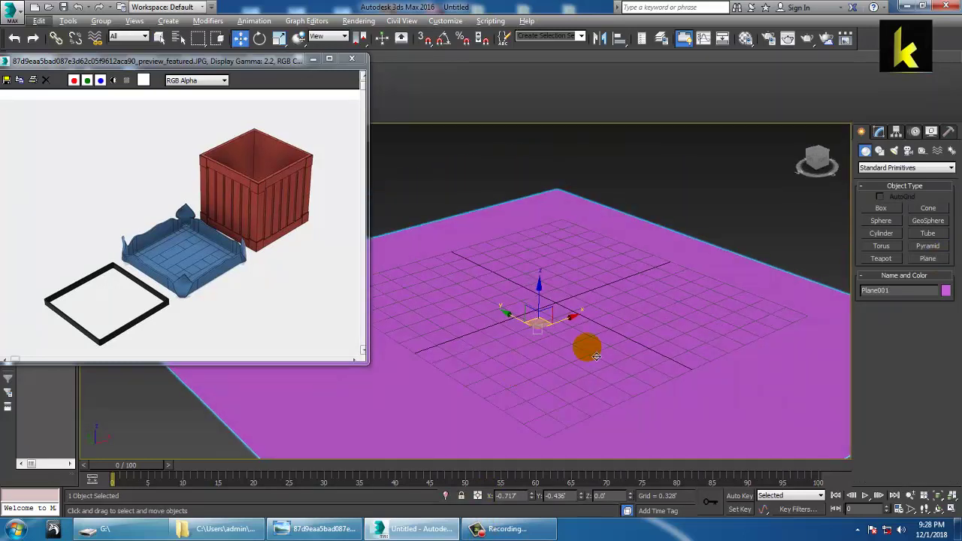
{"action": "left_click", "coordinate": [946, 291]}
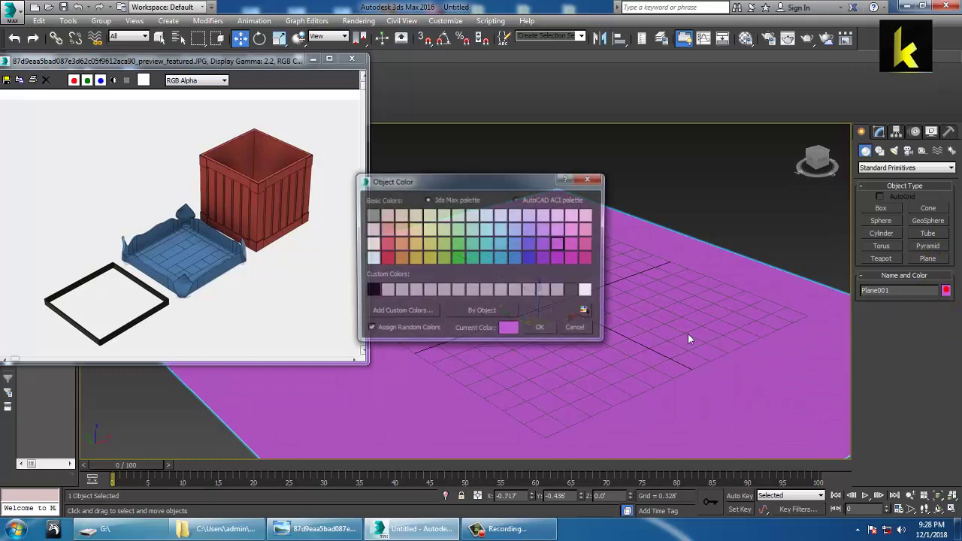
{"action": "left_click", "coordinate": [558, 291]}
{"action": "left_click", "coordinate": [549, 332]}
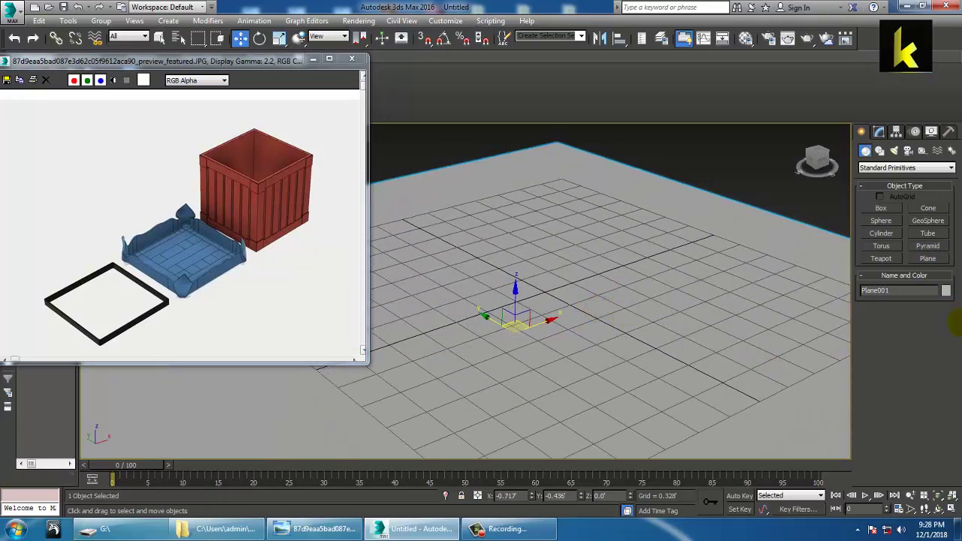
- Create a box on the ground plane about 1.76' long, 1.96' wide and 2.07' high
{"action": "left_click", "coordinate": [886, 209]}
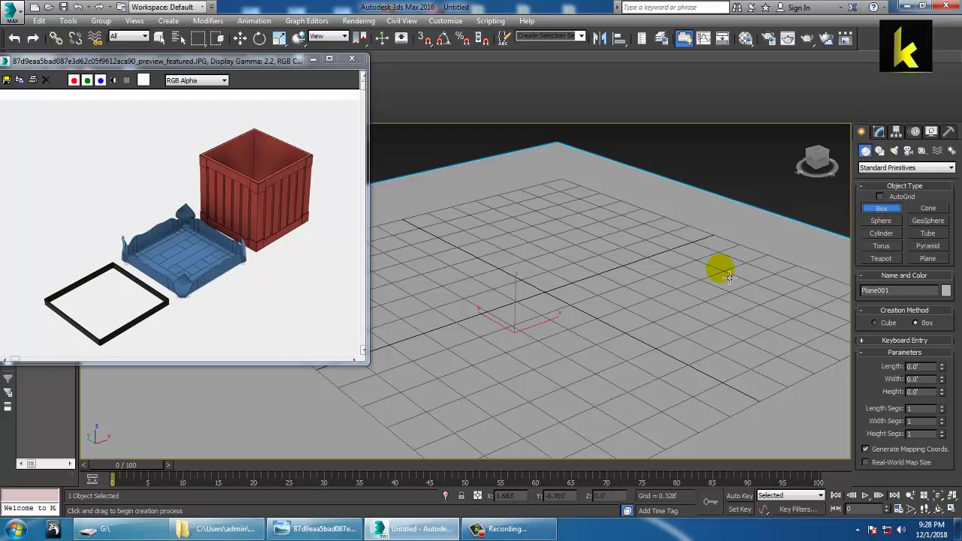
{"action": "left_click_drag", "start_coordinate": [598, 253], "coordinate": [575, 389]}
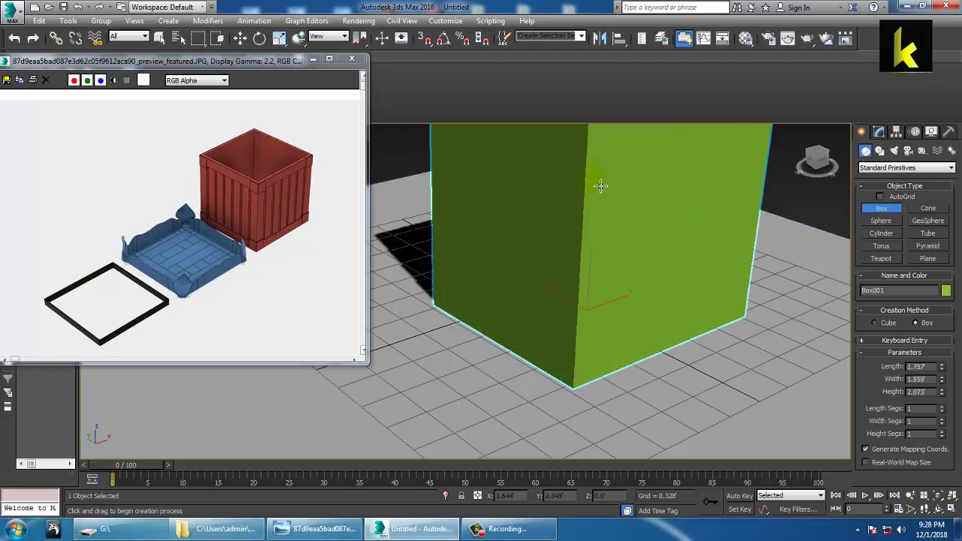
{"action": "left_click", "coordinate": [593, 178]}
{"action": "key", "text": "w"}
- Set the box's length, width and height to 2' each
{"action": "left_click", "coordinate": [878, 132]}
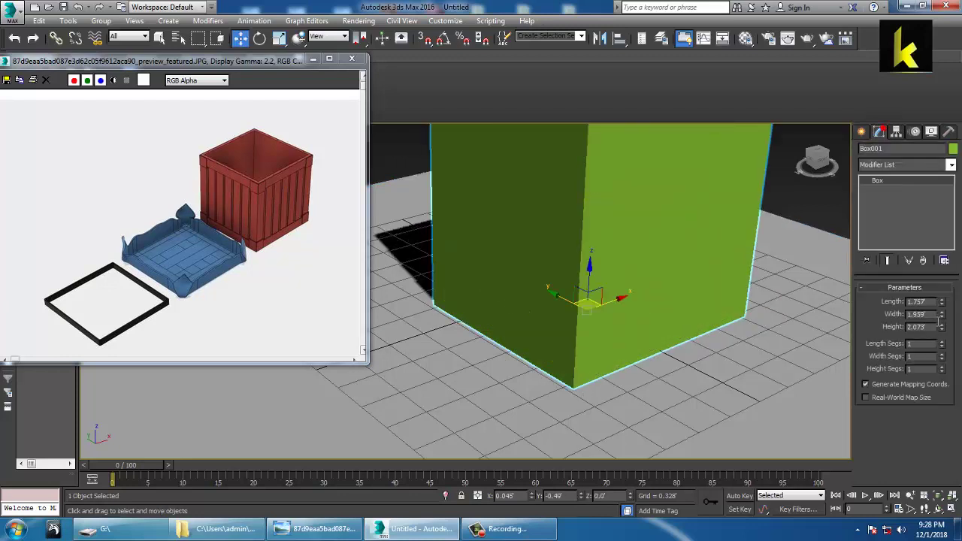
{"action": "type", "text": "2"}
{"action": "key", "text": "Tab"}
{"action": "type", "text": "2"}
{"action": "key", "text": "Tab"}
{"action": "type", "text": "2"}
{"action": "key", "text": "Return"}
{"action": "scroll", "coordinate": [627, 289], "scroll_direction": "down", "scroll_amount": 5}
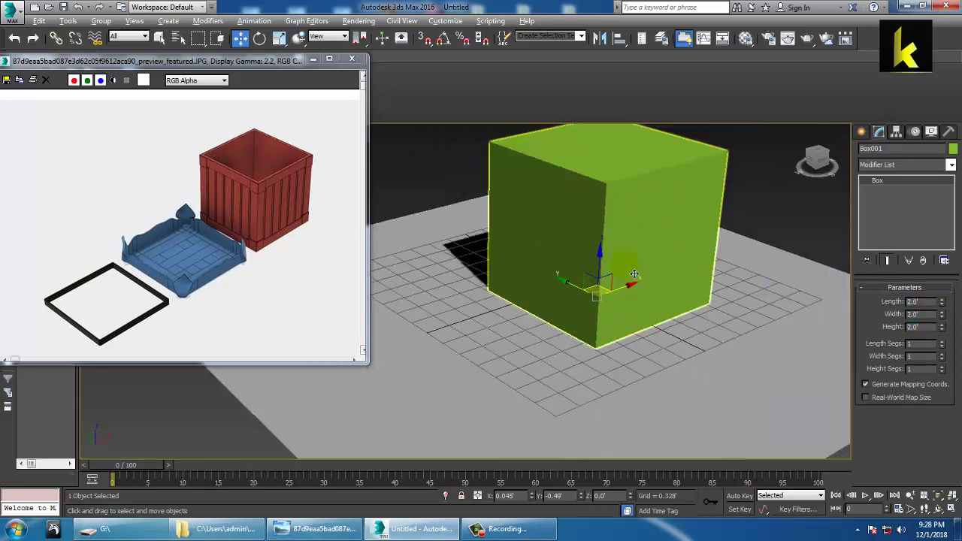
{"action": "key", "text": "r"}
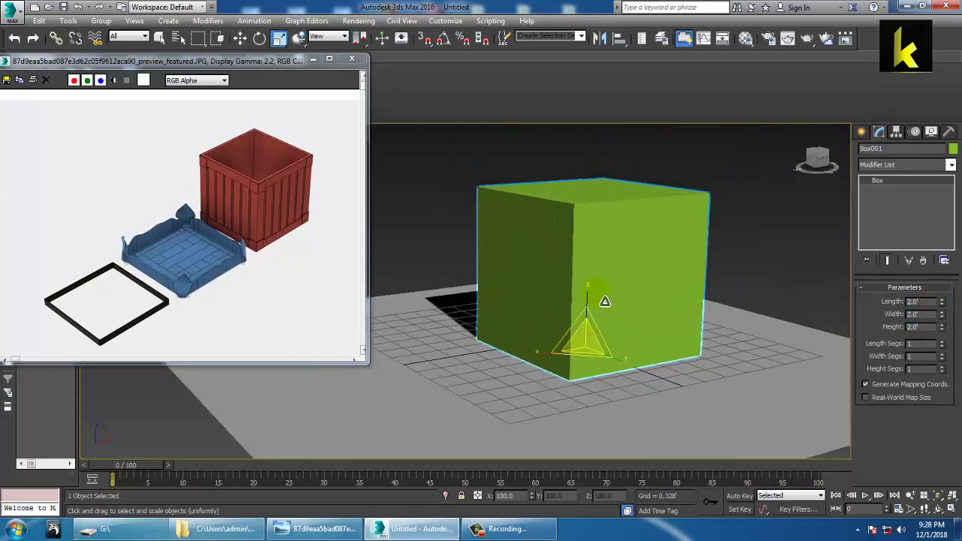
{"action": "middle_click_drag", "start_coordinate": [606, 301], "coordinate": [638, 255], "text": "alt"}
{"action": "key", "text": "w"}
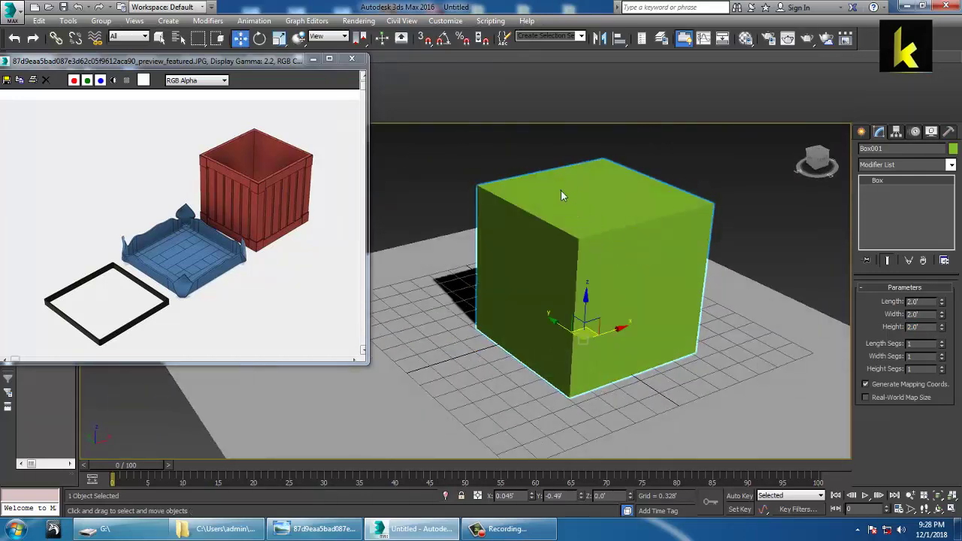
- Convert the box to an Editable Poly
{"action": "right_click", "coordinate": [561, 196]}
{"action": "mouse_move", "coordinate": [646, 299]}
{"action": "left_click", "coordinate": [728, 320]}
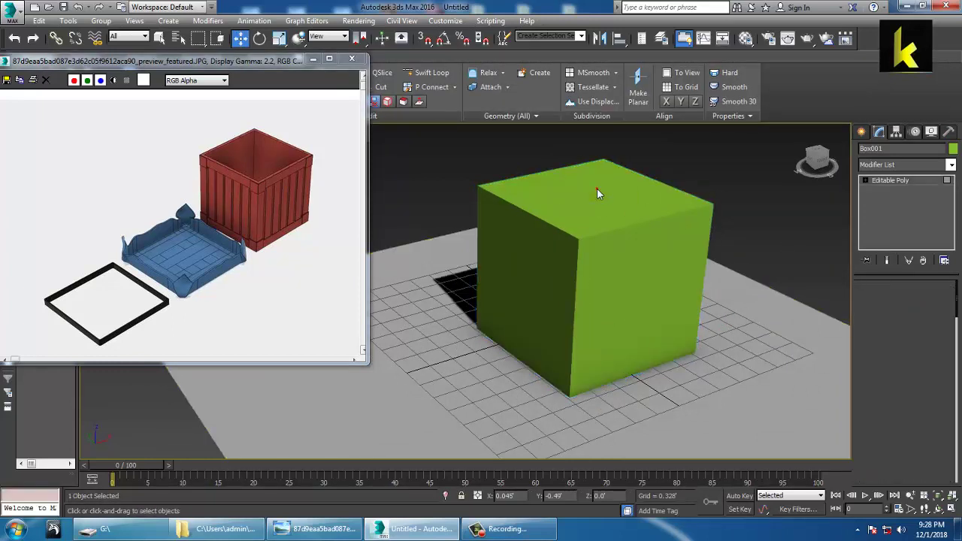
- Inset the box's top polygon by 0.08' to form the crate's rim
{"action": "key", "text": "4"}
{"action": "left_click", "coordinate": [621, 214]}
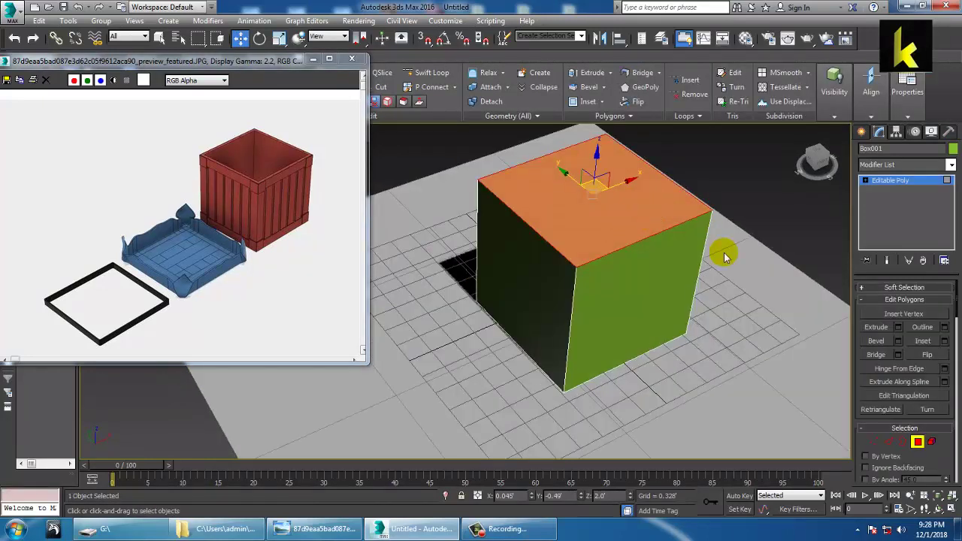
{"action": "left_click", "coordinate": [946, 343]}
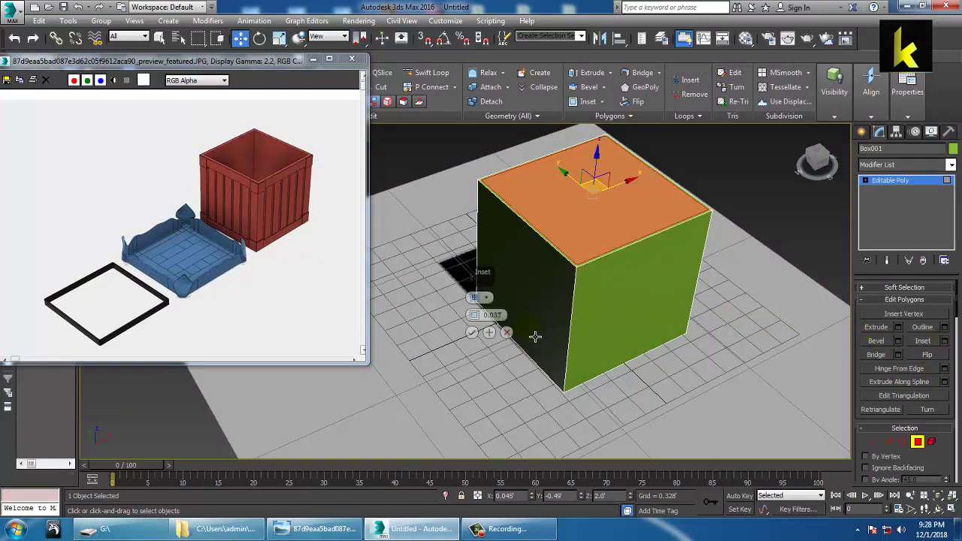
{"action": "left_click", "coordinate": [475, 313]}
{"action": "left_click", "coordinate": [475, 313]}
{"action": "left_click", "coordinate": [476, 314]}
{"action": "left_click_drag", "start_coordinate": [475, 315], "coordinate": [474, 310]}
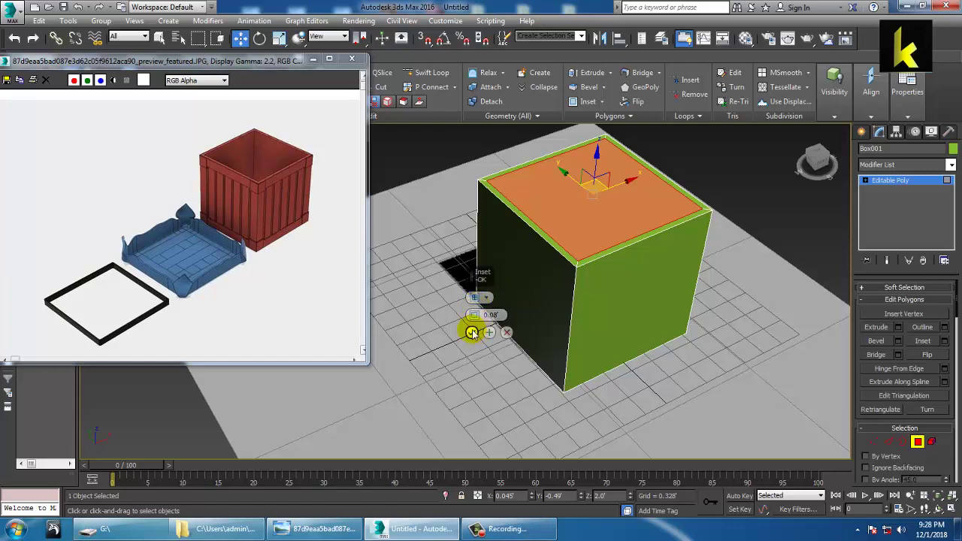
{"action": "left_click", "coordinate": [471, 332]}
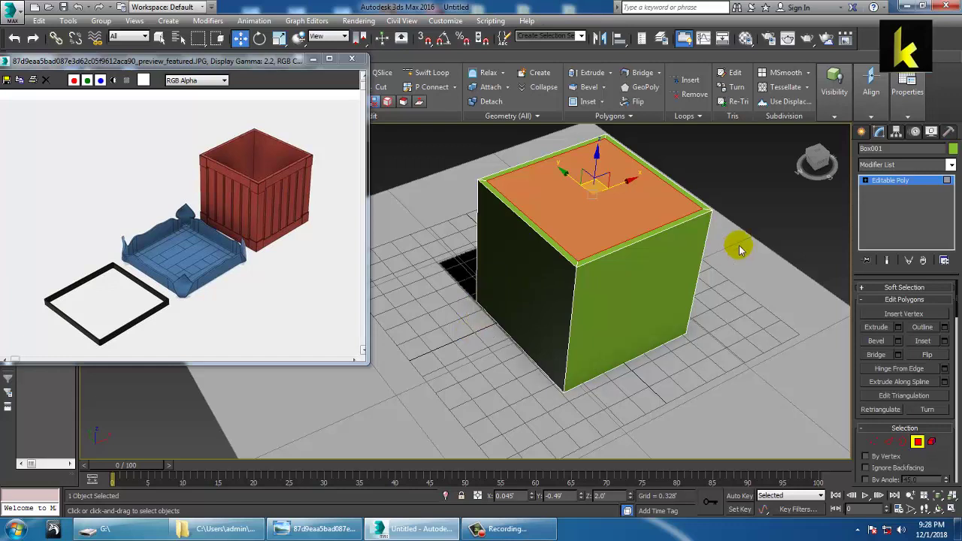
- Extrude the inset top polygon down into the box by -2.033' to hollow out the crate
{"action": "key", "text": "Delete"}
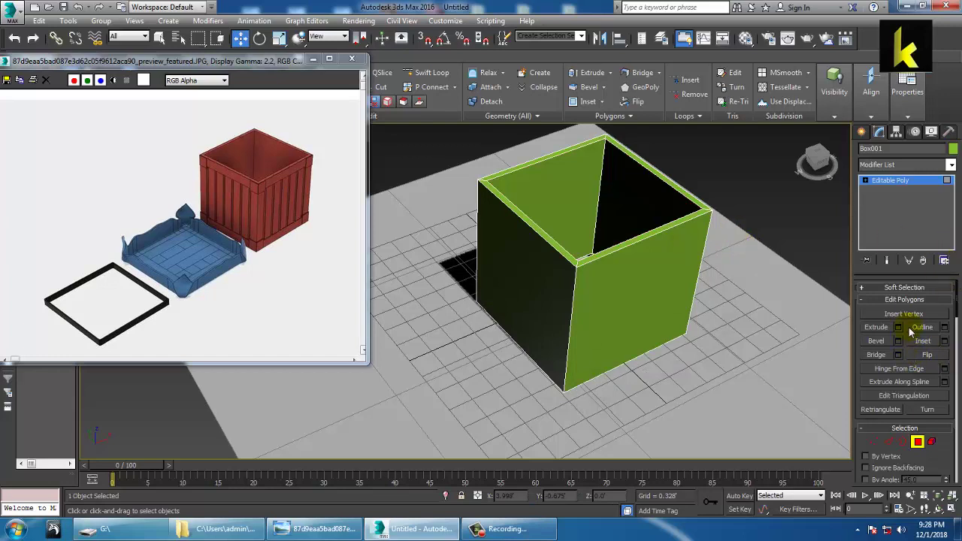
{"action": "key", "text": "ctrl+z"}
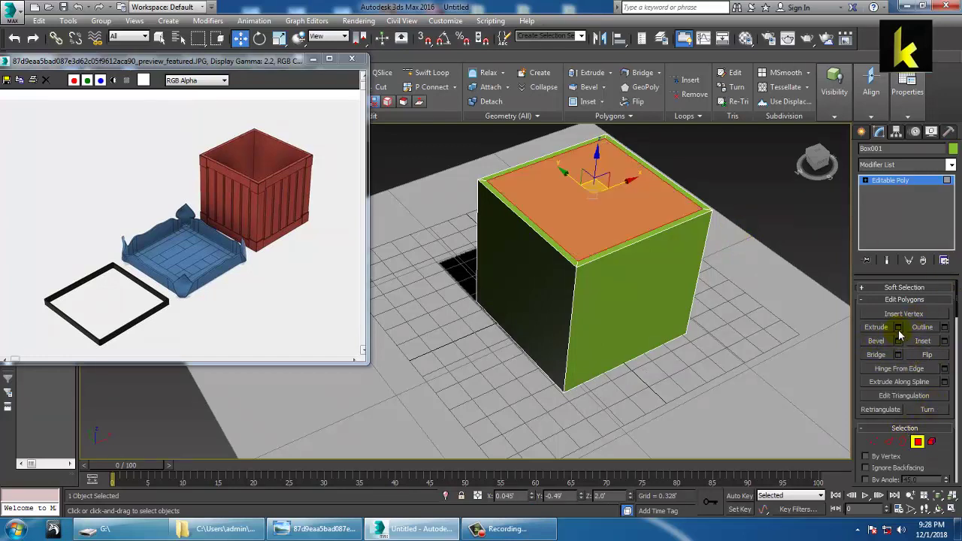
{"action": "left_click", "coordinate": [897, 327]}
{"action": "left_click_drag", "start_coordinate": [474, 315], "coordinate": [526, 111]}
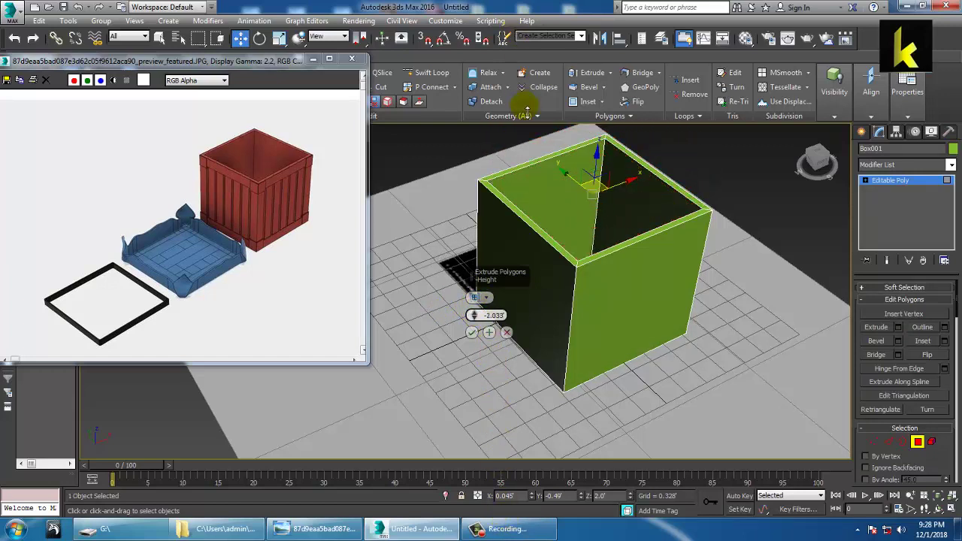
{"action": "key", "text": "F3"}
{"action": "mouse_move", "coordinate": [554, 337]}
{"action": "middle_mouse_down", "text": "alt"}
{"action": "mouse_move", "coordinate": [576, 277]}
{"action": "mouse_move", "coordinate": [592, 269]}
{"action": "mouse_move", "coordinate": [493, 322]}
{"action": "middle_mouse_up", "text": "alt"}
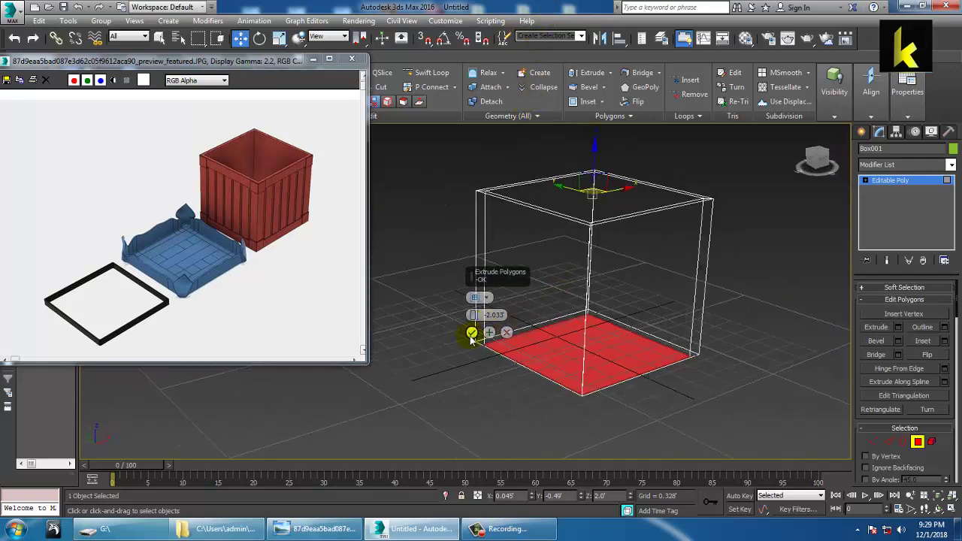
{"action": "left_click", "coordinate": [472, 332]}
{"action": "left_click", "coordinate": [428, 237]}
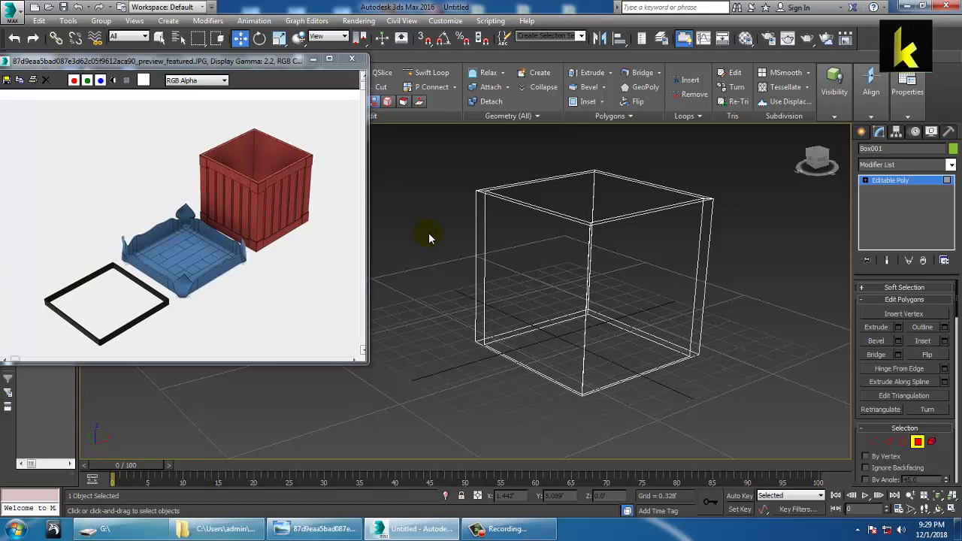
{"action": "key", "text": "F3"}
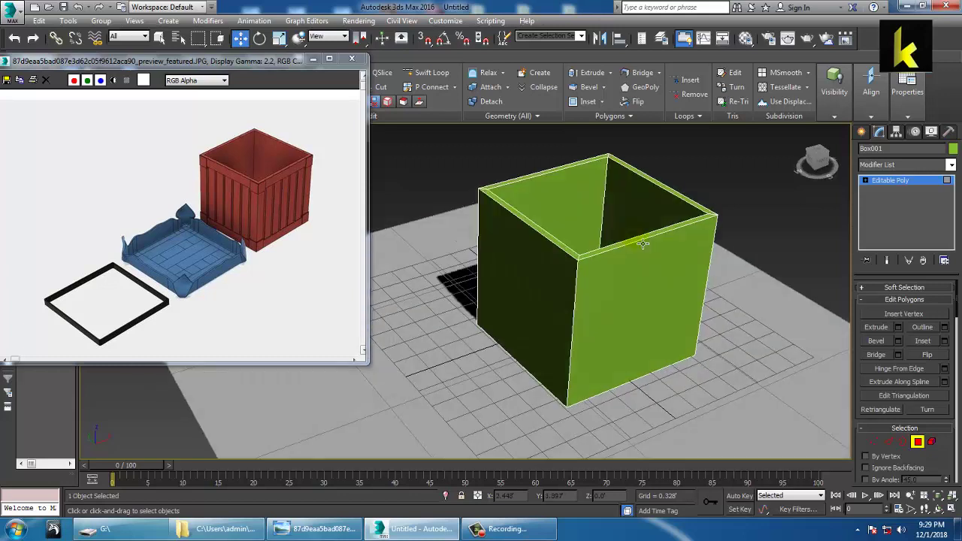
- Convert the hollowed crate to an Editable Poly again, leaving polygon-level editing
{"action": "right_click", "coordinate": [590, 200]}
{"action": "mouse_move", "coordinate": [663, 317]}
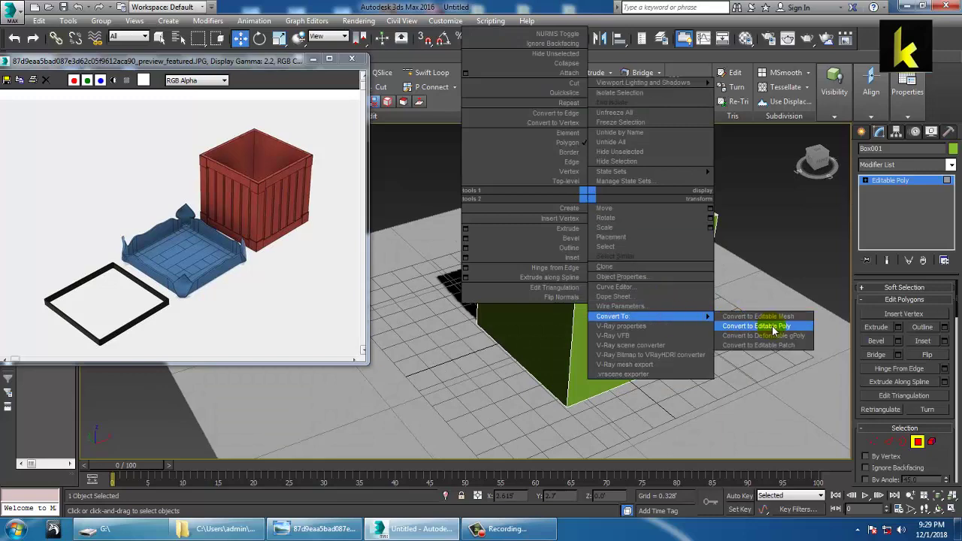
{"action": "left_click", "coordinate": [715, 326]}
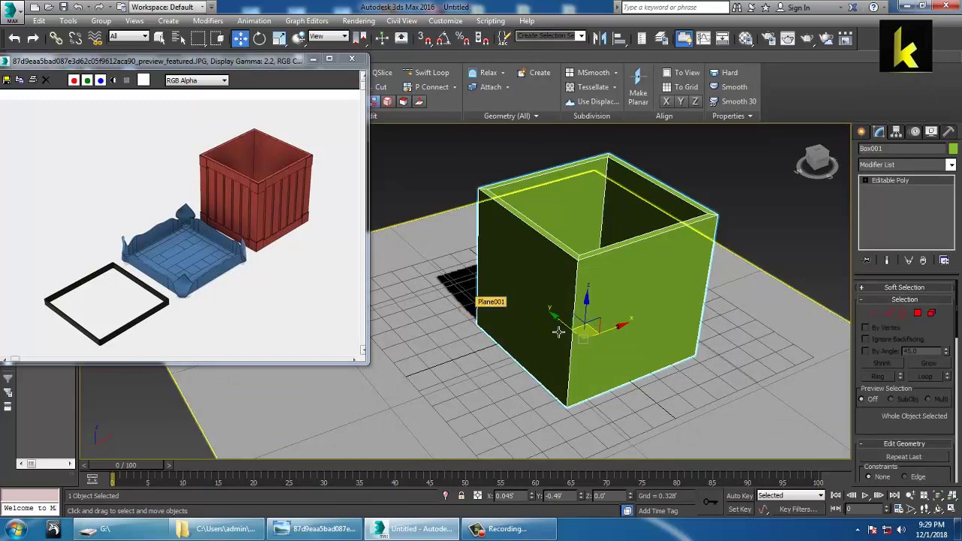
- Add a horizontal edge loop around the outside of the crate just below the rim with Swift Loop
{"action": "middle_click_drag", "start_coordinate": [483, 318], "coordinate": [609, 315], "text": "alt"}
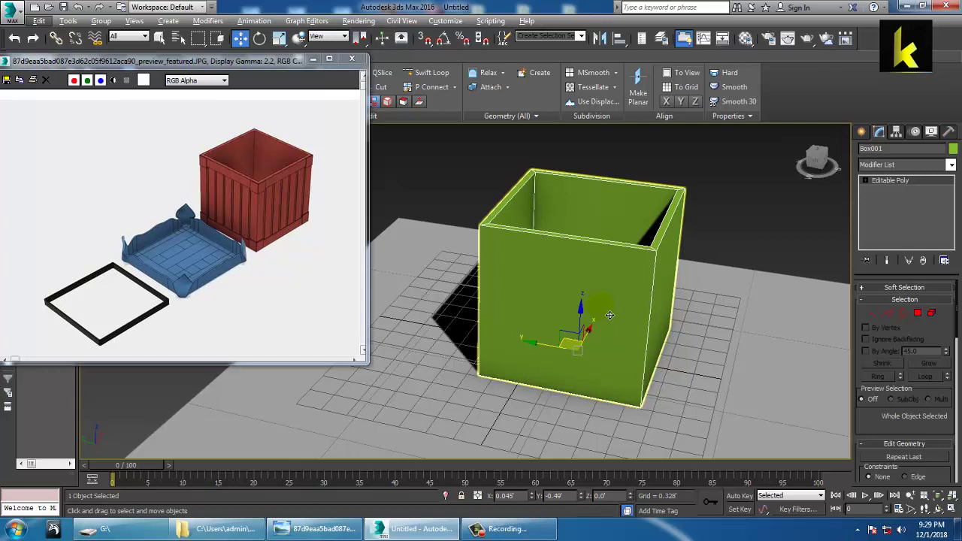
{"action": "middle_click_drag", "start_coordinate": [580, 303], "coordinate": [579, 298], "text": "alt"}
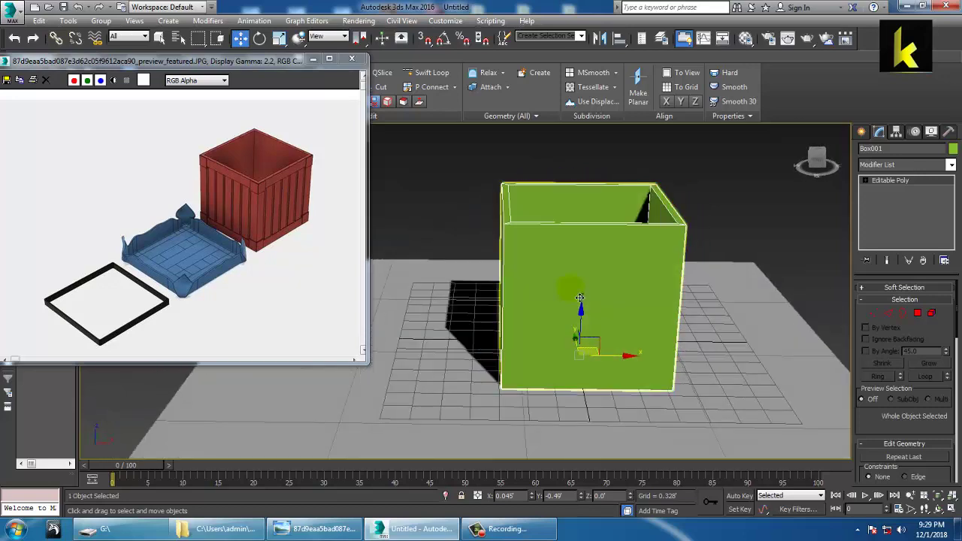
{"action": "left_click", "coordinate": [886, 312]}
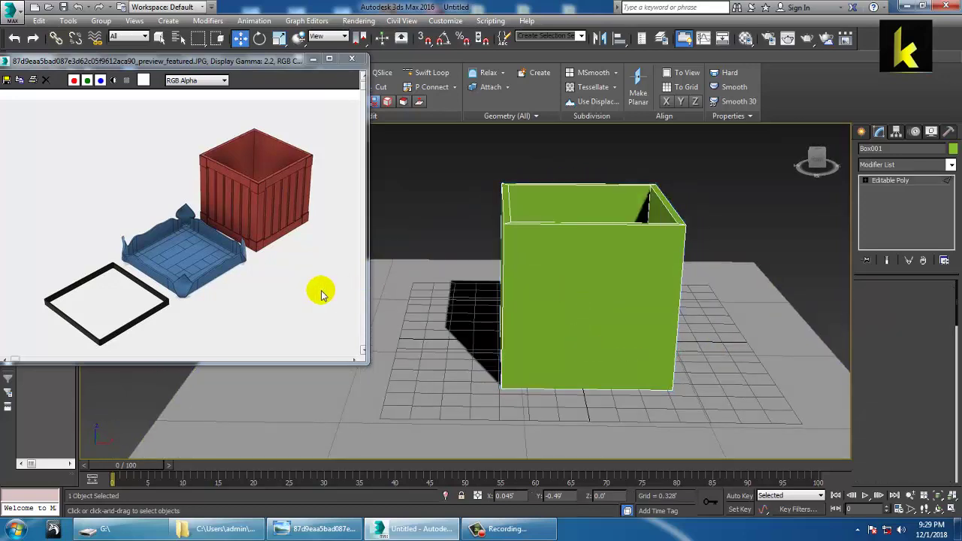
{"action": "key", "text": "2"}
{"action": "middle_click_drag", "start_coordinate": [689, 262], "coordinate": [726, 254], "text": "alt"}
{"action": "middle_click_drag", "start_coordinate": [650, 268], "coordinate": [680, 251], "text": "alt"}
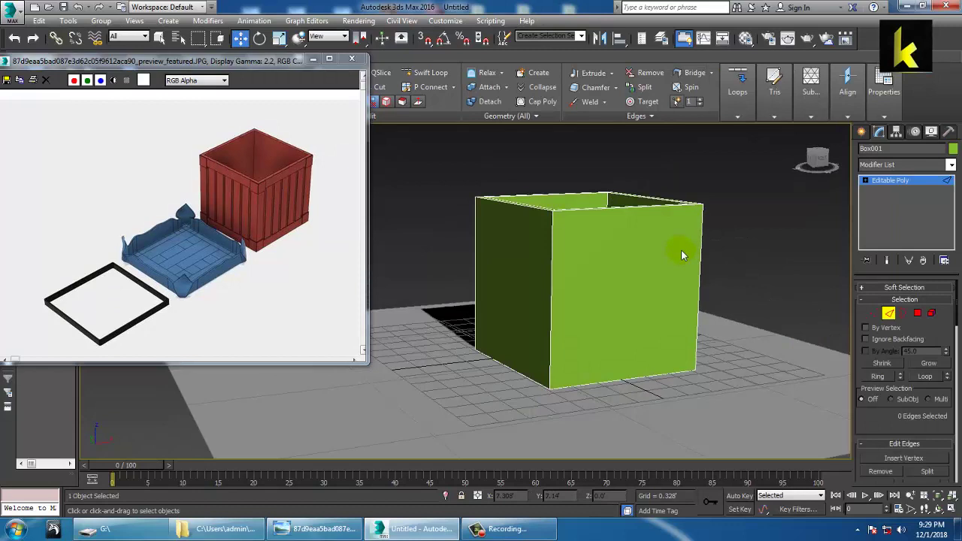
{"action": "left_click", "coordinate": [417, 73]}
{"action": "middle_click_drag", "start_coordinate": [680, 318], "coordinate": [601, 236], "text": "alt"}
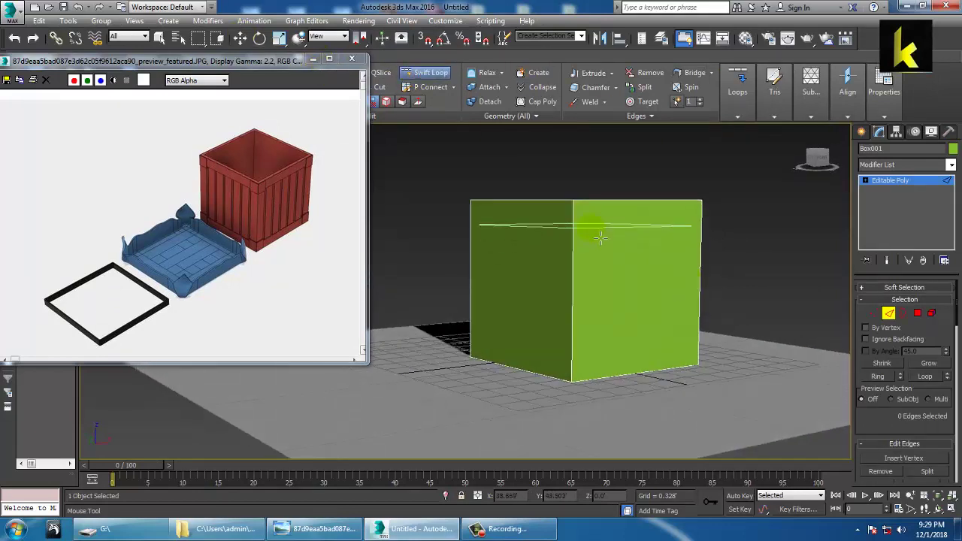
{"action": "left_click", "coordinate": [706, 224]}
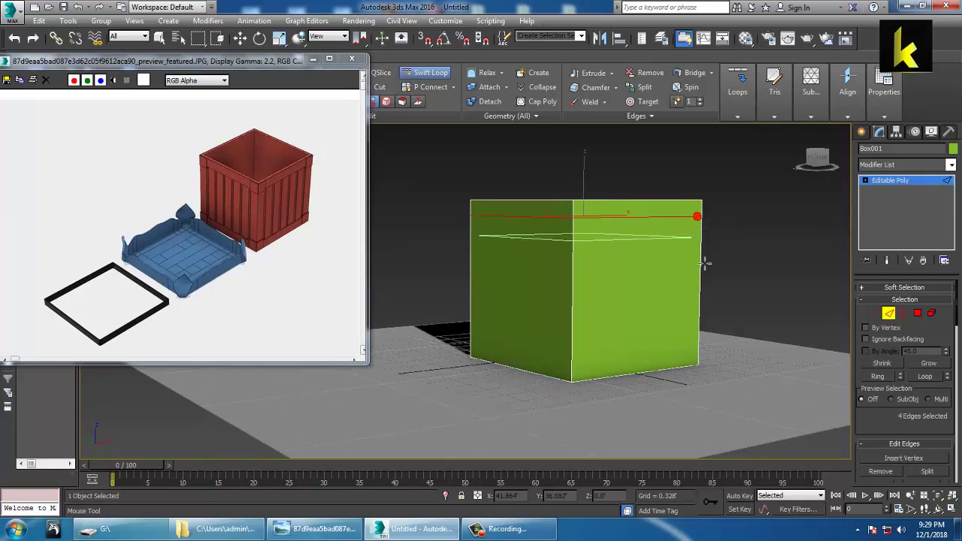
- Try to add a second horizontal edge loop around the crate near its base, and leave Swift Loop
{"action": "left_click", "coordinate": [700, 356]}
{"action": "middle_click_drag", "start_coordinate": [591, 297], "coordinate": [622, 308], "text": "alt"}
{"action": "key", "text": "w"}
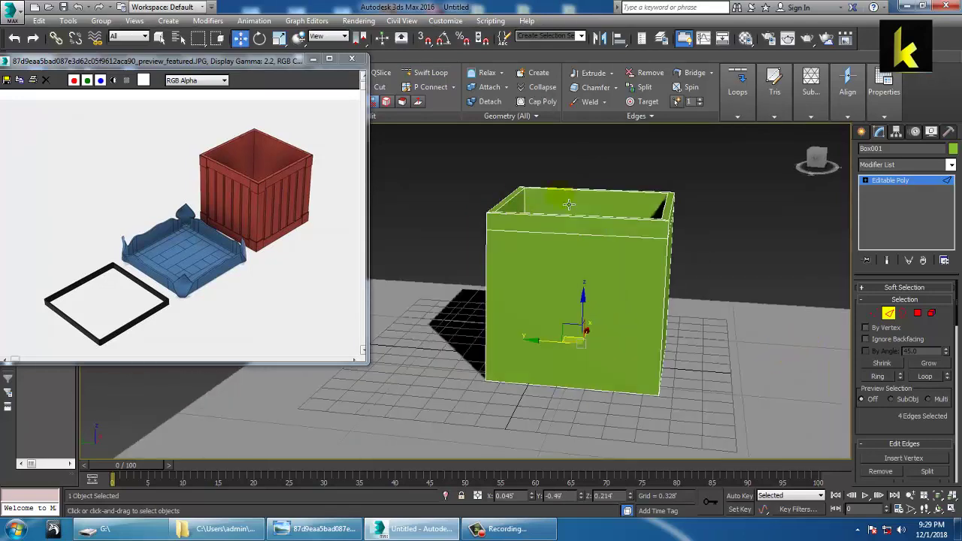
- Connect the horizontal edges of one opposite pair of crate walls with 6 segments to form vertical plank divisions
{"action": "middle_click_drag", "start_coordinate": [529, 217], "coordinate": [573, 199], "text": "alt"}
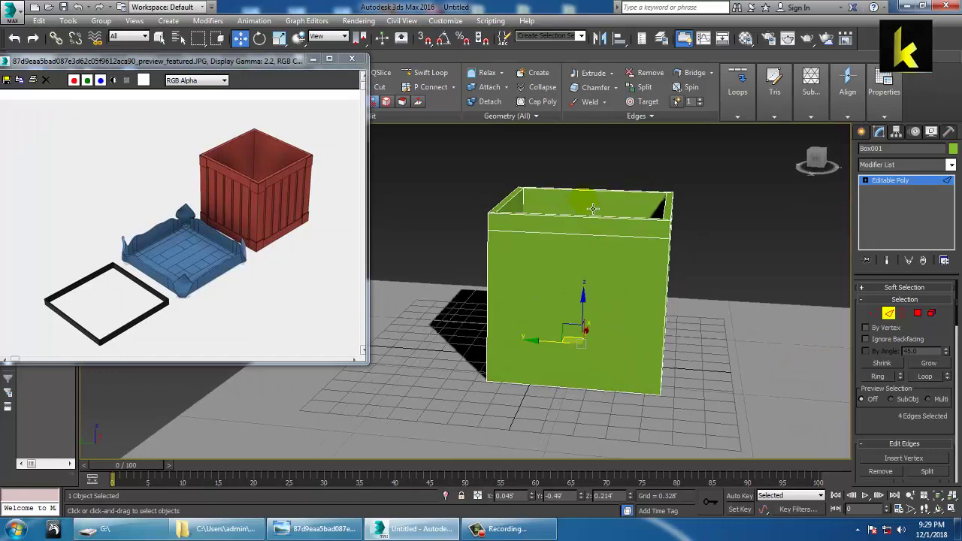
{"action": "left_click_drag", "start_coordinate": [571, 483], "coordinate": [571, 481]}
{"action": "middle_click_drag", "start_coordinate": [623, 315], "coordinate": [677, 310], "text": "alt"}
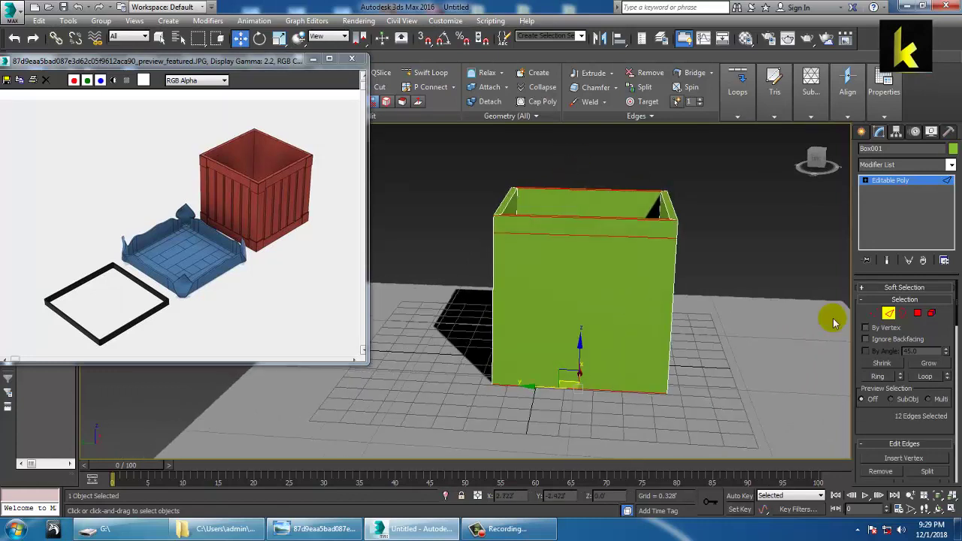
{"action": "left_click_drag", "start_coordinate": [906, 435], "coordinate": [924, 365]}
{"action": "left_click", "coordinate": [944, 404]}
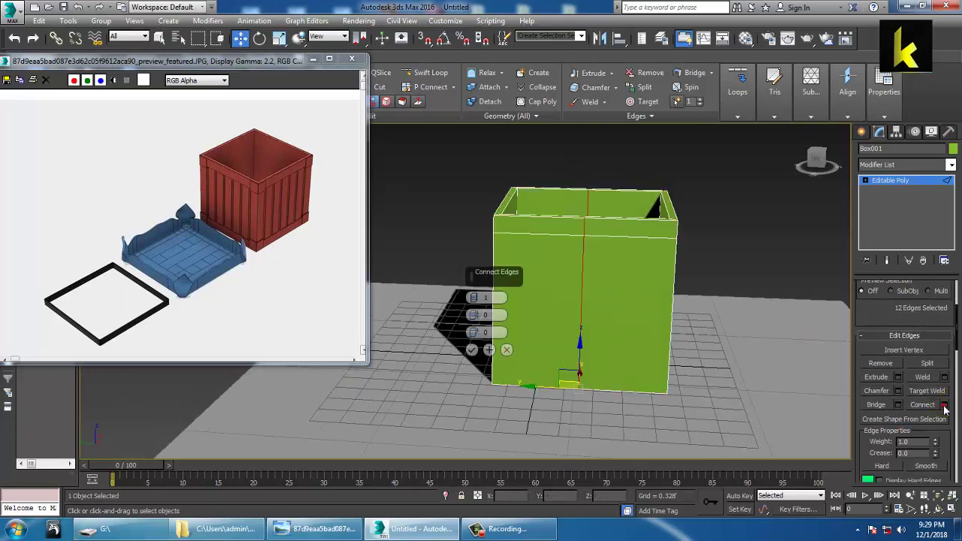
{"action": "left_click_drag", "start_coordinate": [474, 298], "coordinate": [473, 298]}
{"action": "left_click", "coordinate": [473, 350]}
{"action": "middle_click_drag", "start_coordinate": [562, 305], "coordinate": [630, 273], "text": "alt"}
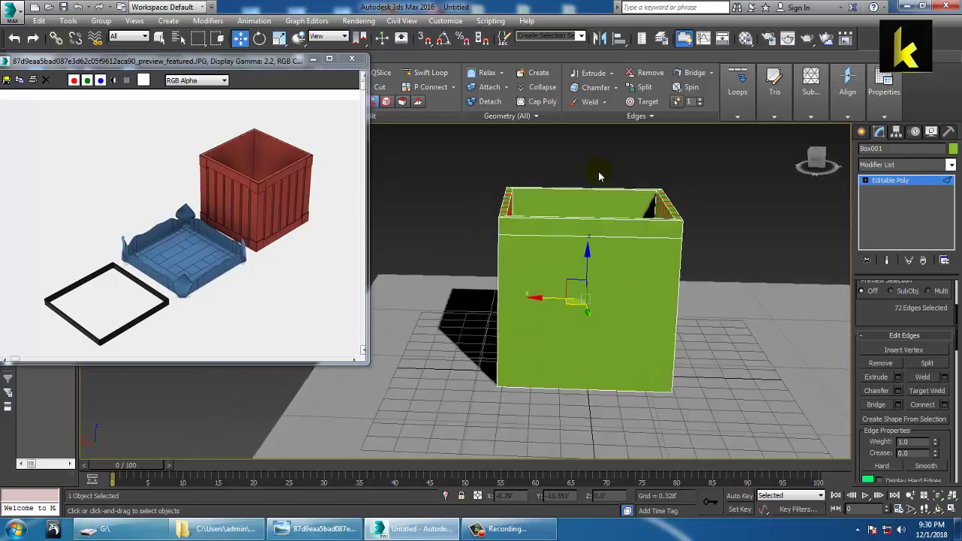
- Connect the horizontal edges of the other two crate walls with 6 segments and clear the selection
{"action": "key", "text": "ctrl+z"}
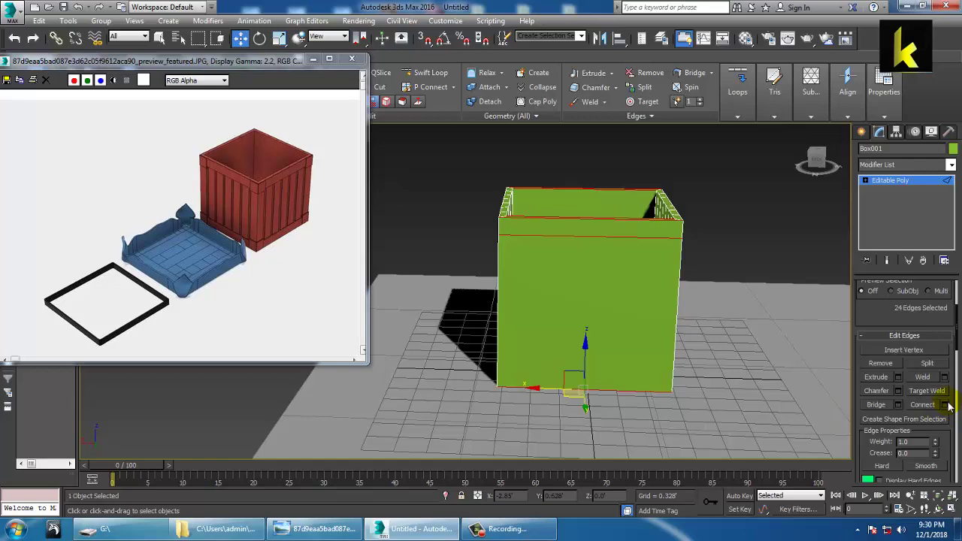
{"action": "left_click", "coordinate": [945, 404]}
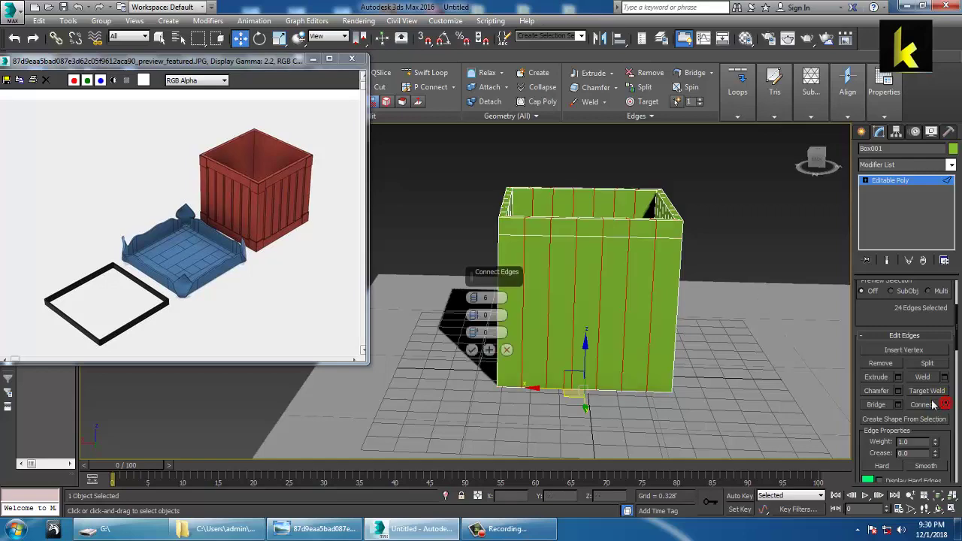
{"action": "left_click", "coordinate": [471, 351]}
{"action": "left_click", "coordinate": [441, 196]}
- Add a horizontal edge loop around the outside of the crate about 0.26' above its base with Swift Loop
{"action": "scroll", "coordinate": [575, 288], "scroll_direction": "up", "scroll_amount": 6}
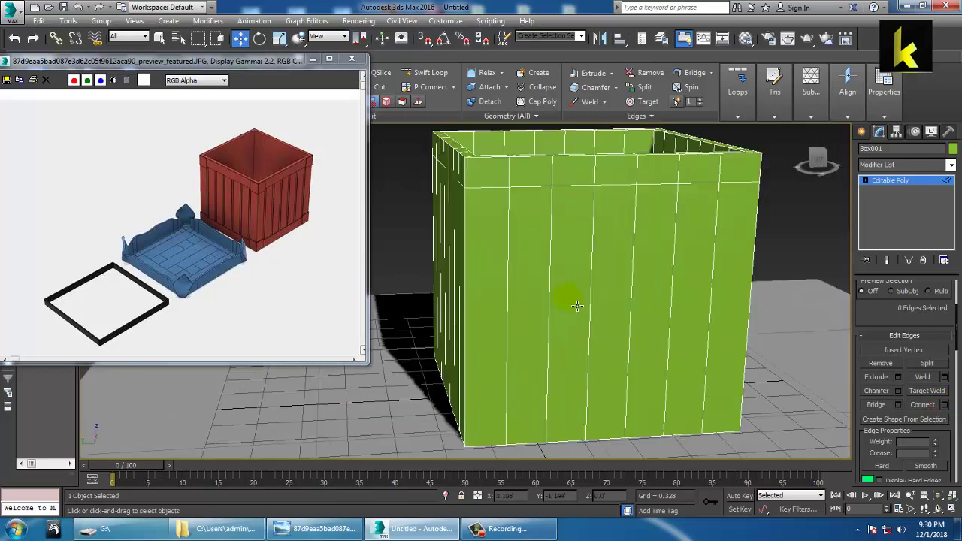
{"action": "middle_click_drag", "start_coordinate": [577, 287], "coordinate": [682, 302], "text": "alt"}
{"action": "left_click", "coordinate": [439, 75]}
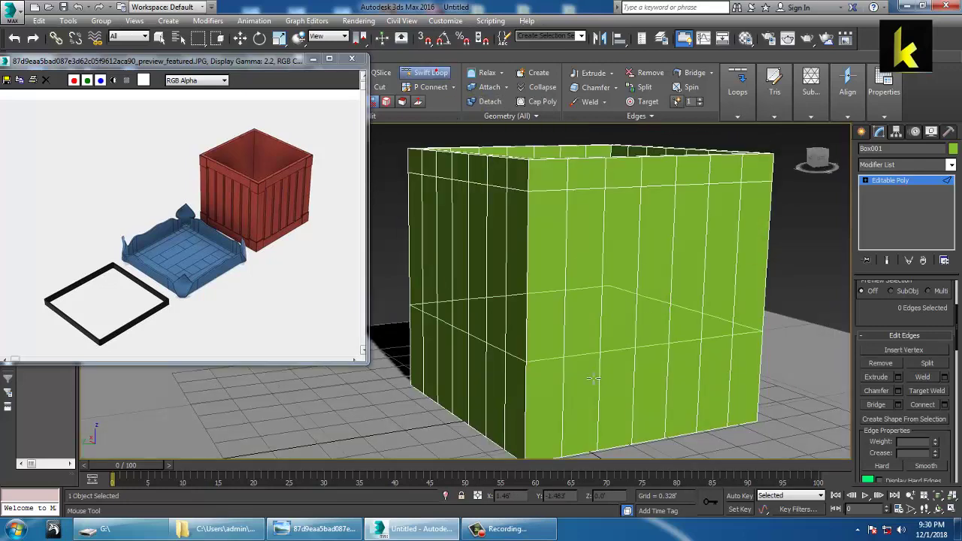
{"action": "left_click", "coordinate": [539, 435]}
{"action": "key", "text": "w"}
{"action": "middle_click_drag", "start_coordinate": [691, 356], "coordinate": [680, 337], "text": "alt"}
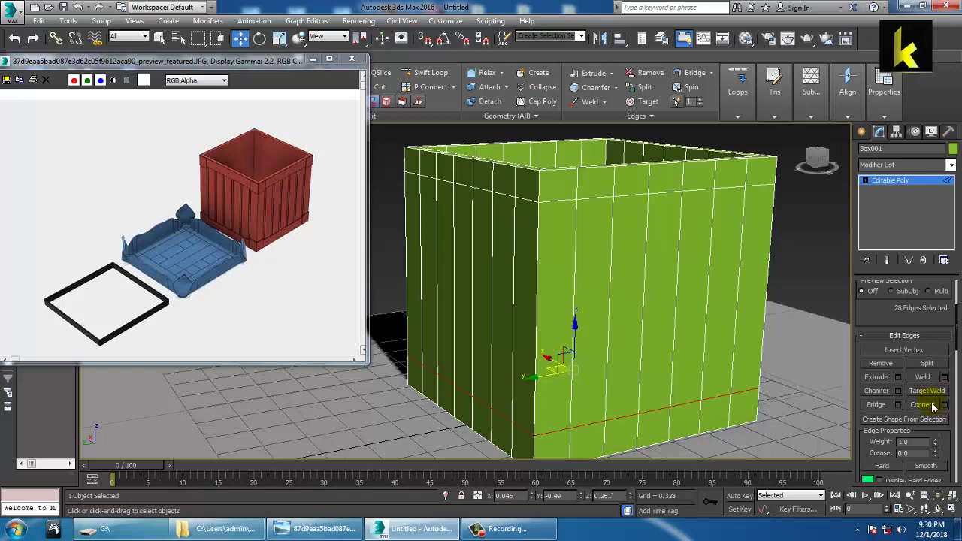
- Select three alternating plank polygons between the upper and lower bands on each of the crate's four outer sides
{"action": "key", "text": "4"}
{"action": "left_click", "coordinate": [604, 280]}
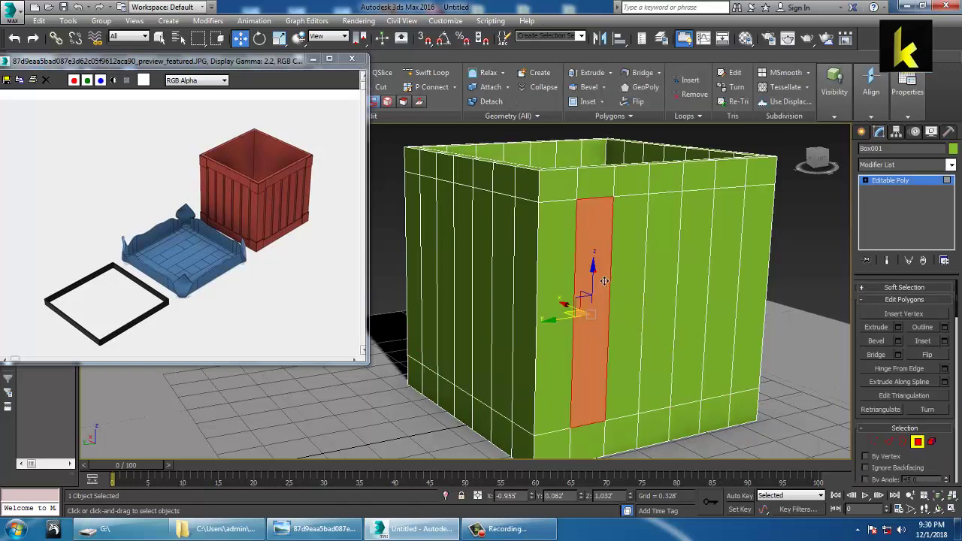
{"action": "left_click", "coordinate": [675, 282], "text": "ctrl"}
{"action": "left_click", "coordinate": [733, 272], "text": "ctrl"}
{"action": "middle_click_drag", "start_coordinate": [695, 274], "coordinate": [599, 271], "text": "alt"}
{"action": "left_click", "coordinate": [540, 296], "text": "ctrl"}
{"action": "left_click", "coordinate": [473, 288], "text": "ctrl"}
{"action": "left_click", "coordinate": [488, 265], "text": "ctrl"}
{"action": "left_click", "coordinate": [534, 312], "text": "ctrl"}
{"action": "left_click", "coordinate": [460, 306], "text": "ctrl"}
{"action": "left_click", "coordinate": [531, 286], "text": "ctrl"}
{"action": "left_click", "coordinate": [677, 326], "text": "ctrl"}
{"action": "left_click", "coordinate": [594, 327], "text": "ctrl"}
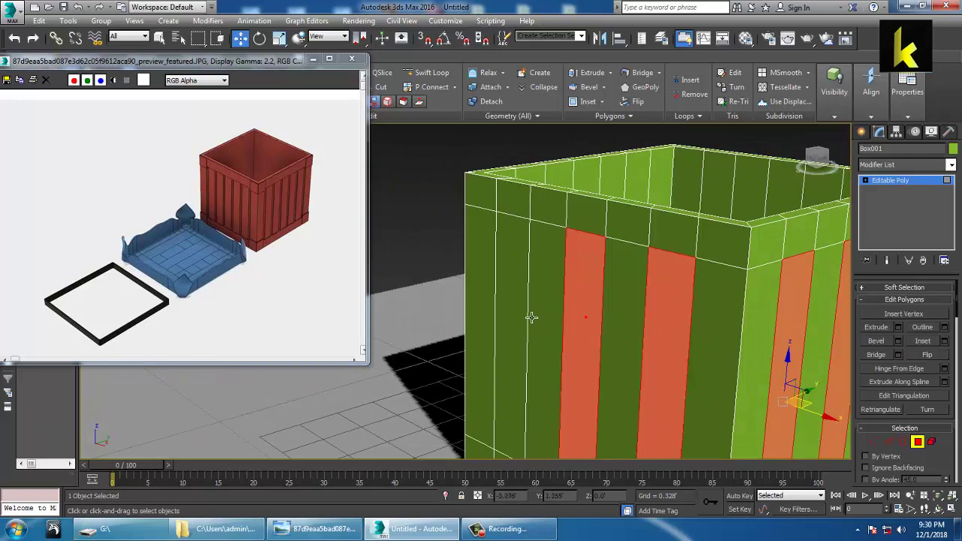
{"action": "left_click", "coordinate": [534, 319], "text": "ctrl"}
{"action": "middle_click_drag", "start_coordinate": [549, 307], "coordinate": [639, 290], "text": "alt"}
{"action": "scroll", "coordinate": [640, 290], "scroll_direction": "up", "scroll_amount": 4}
{"action": "left_click", "coordinate": [639, 290]}
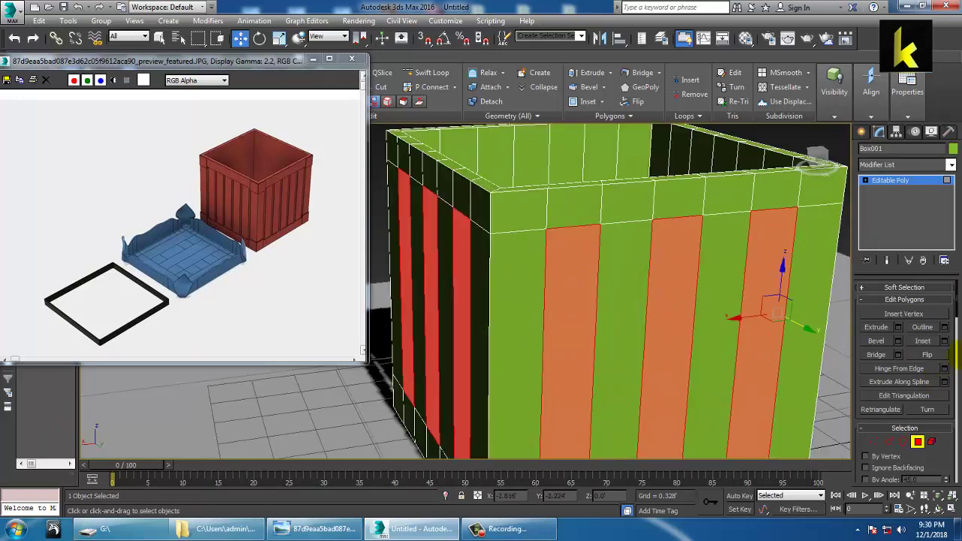
- Inset the selected plank polygons by 0.012'
{"action": "left_click", "coordinate": [945, 340]}
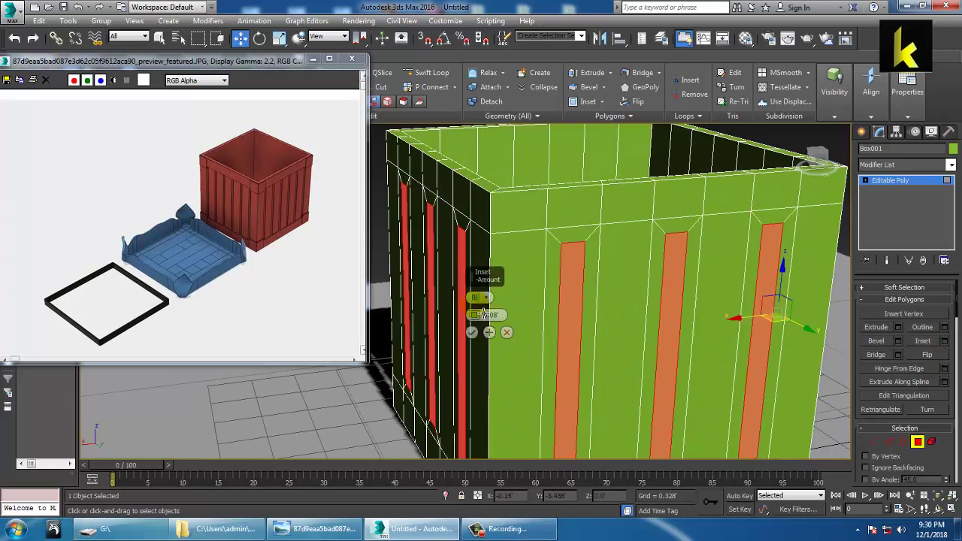
{"action": "left_click_drag", "start_coordinate": [473, 314], "coordinate": [473, 309]}
{"action": "left_click_drag", "start_coordinate": [483, 322], "coordinate": [486, 329]}
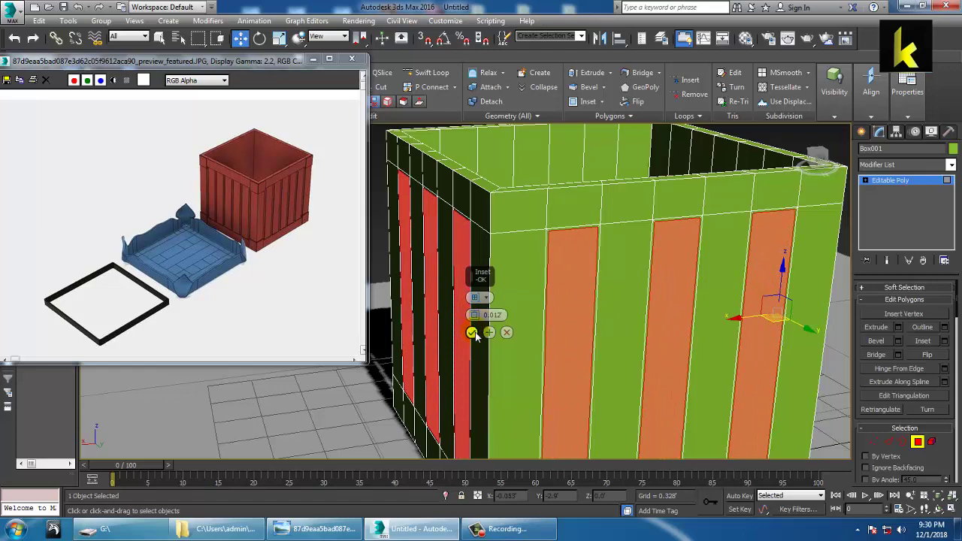
- Bevel the selected plank polygons inward with a height of -0.016' and an outline of -0.016', and clear the selection
{"action": "left_click", "coordinate": [899, 341]}
{"action": "left_click_drag", "start_coordinate": [475, 323], "coordinate": [490, 378]}
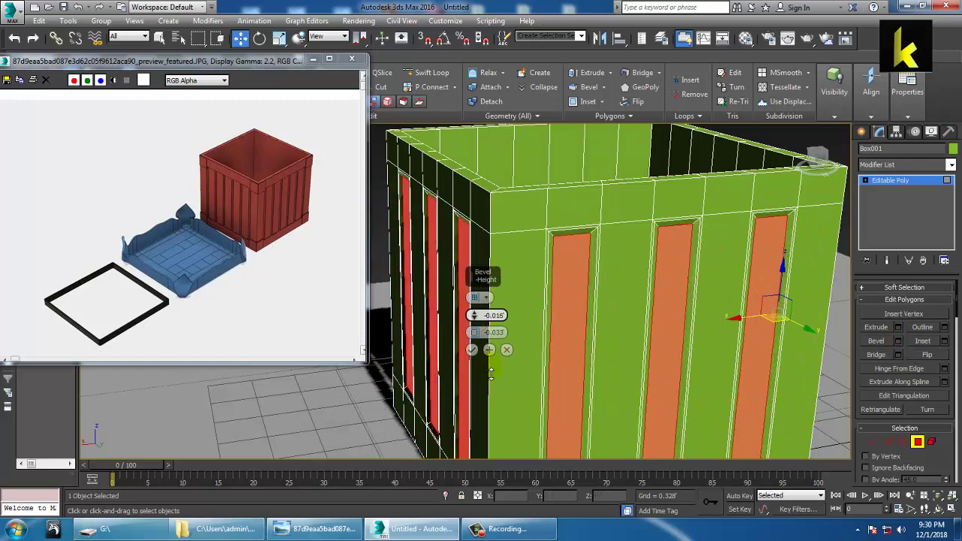
{"action": "left_click_drag", "start_coordinate": [476, 333], "coordinate": [477, 336]}
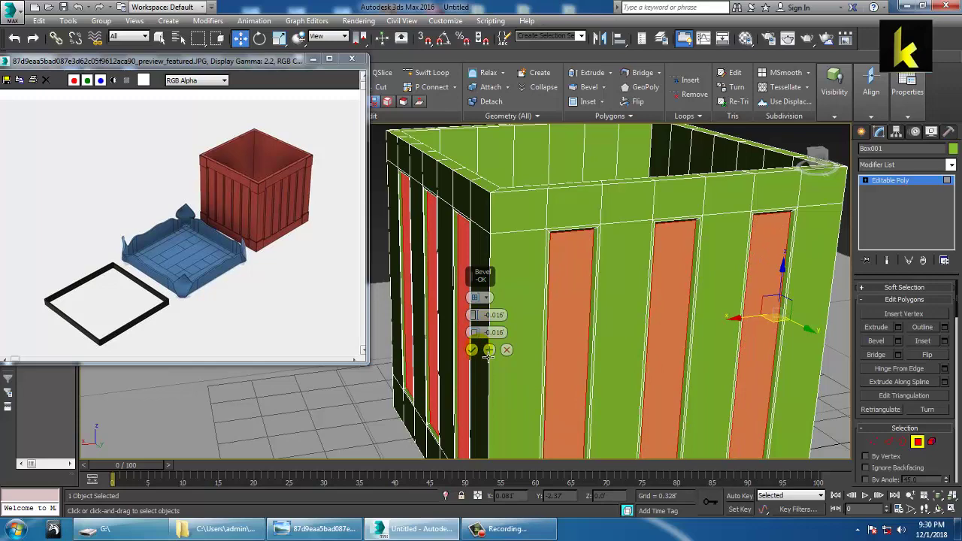
{"action": "left_click", "coordinate": [476, 350]}
{"action": "left_click", "coordinate": [382, 226]}
- Sample the dark red of the reference crate as a custom color and assign it as the crate's object color
{"action": "mouse_move", "coordinate": [573, 281]}
{"action": "middle_mouse_down", "text": "alt"}
{"action": "mouse_move", "coordinate": [620, 247]}
{"action": "mouse_move", "coordinate": [615, 259]}
{"action": "mouse_move", "coordinate": [706, 269]}
{"action": "middle_mouse_up", "text": "alt"}
{"action": "scroll", "coordinate": [614, 259], "scroll_direction": "down", "scroll_amount": 3}
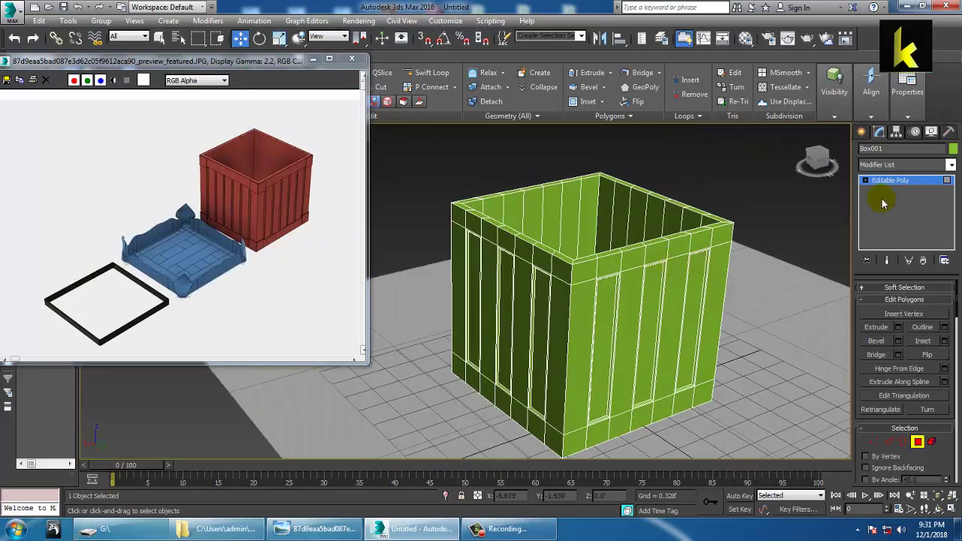
{"action": "left_click", "coordinate": [954, 149]}
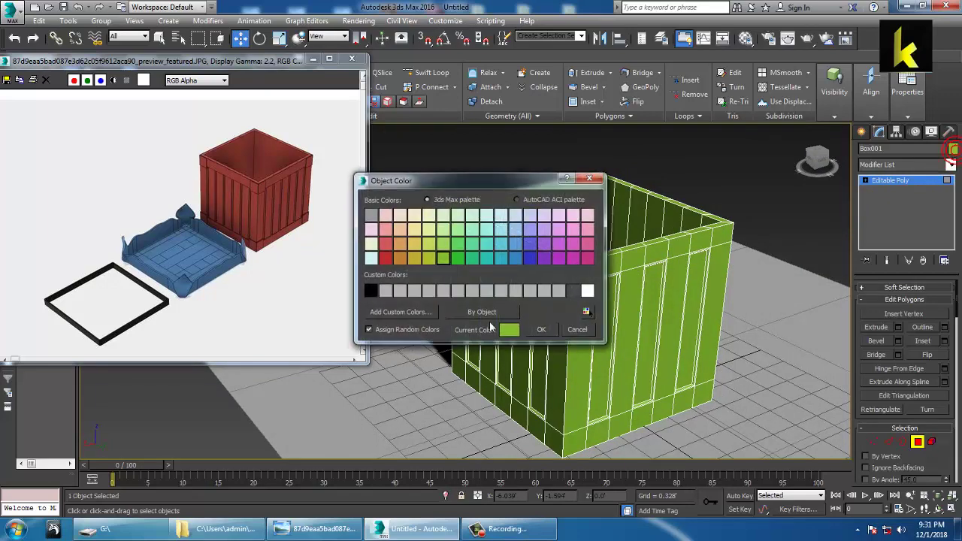
{"action": "left_click", "coordinate": [411, 313]}
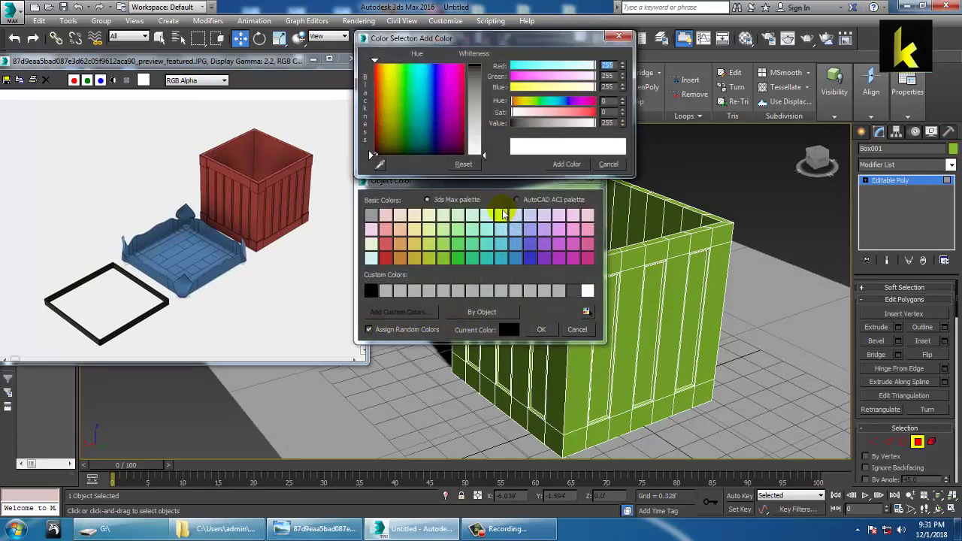
{"action": "left_click", "coordinate": [282, 163]}
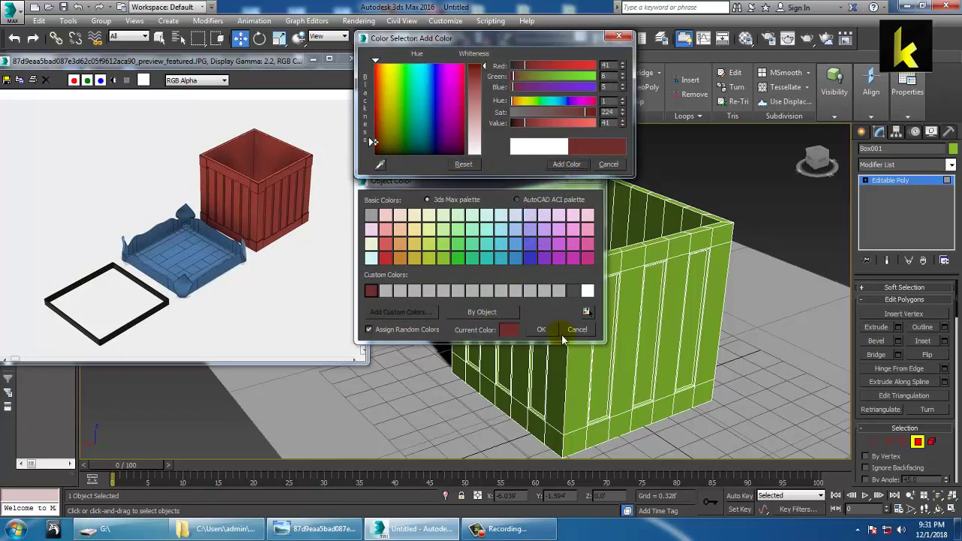
{"action": "left_click", "coordinate": [544, 330]}
- Leave polygon-level editing of the crate so the whole object is selected
{"action": "left_click", "coordinate": [902, 188]}
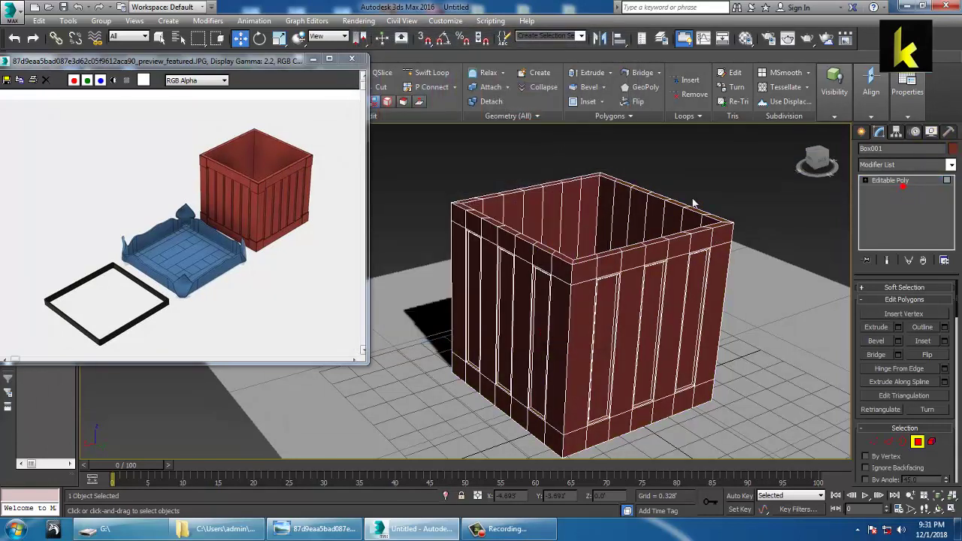
{"action": "middle_click_drag", "start_coordinate": [707, 185], "coordinate": [755, 239], "text": "alt"}
{"action": "left_click", "coordinate": [618, 300]}
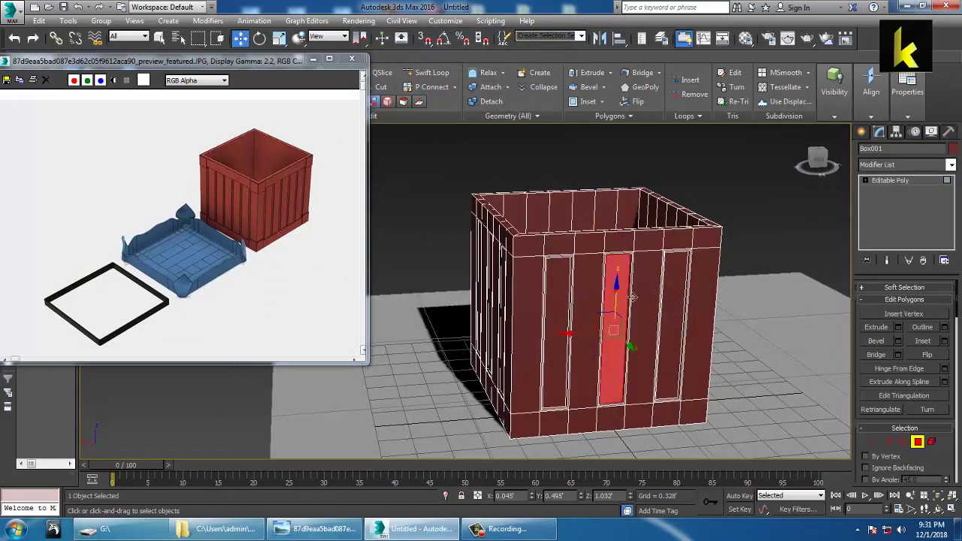
{"action": "left_click", "coordinate": [893, 188]}
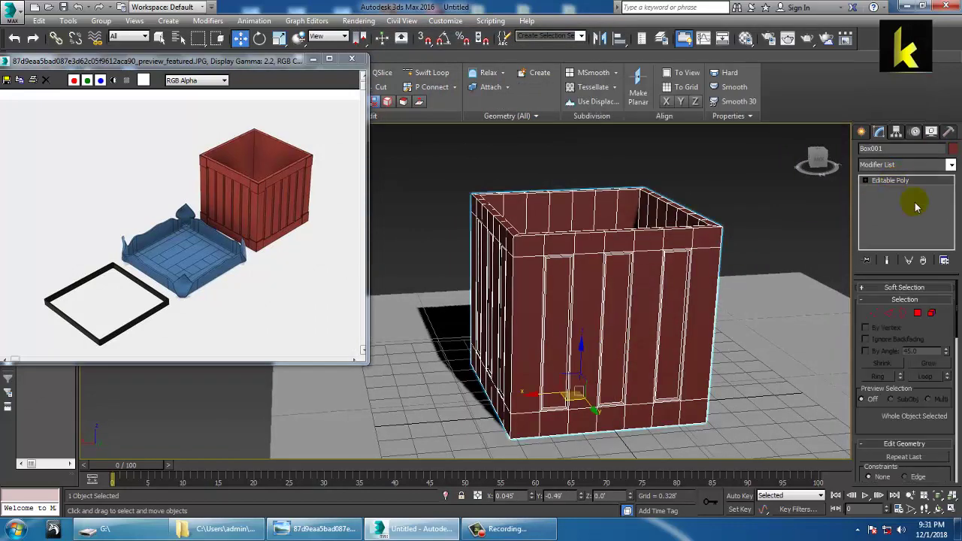
- Draw a plane slightly larger than the crate's footprint, centred around it in the Top view, and return to the maximized Perspective view
{"action": "key", "text": "alt+w"}
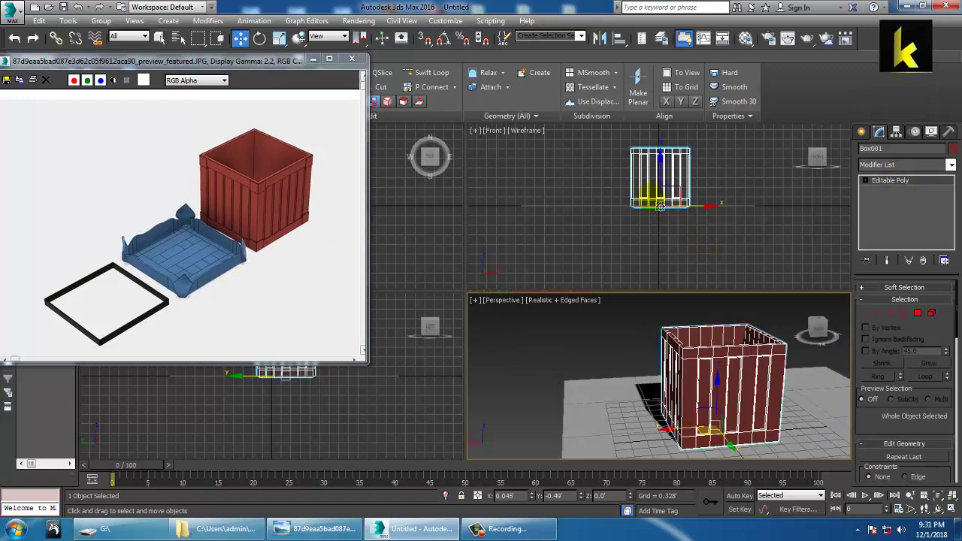
{"action": "right_click", "coordinate": [433, 233]}
{"action": "key", "text": "alt+w"}
{"action": "scroll", "coordinate": [454, 234], "scroll_direction": "down", "scroll_amount": 1}
{"action": "middle_click_drag", "start_coordinate": [481, 236], "coordinate": [585, 199]}
{"action": "scroll", "coordinate": [586, 200], "scroll_direction": "up", "scroll_amount": 1}
{"action": "scroll", "coordinate": [584, 200], "scroll_direction": "up", "scroll_amount": 1}
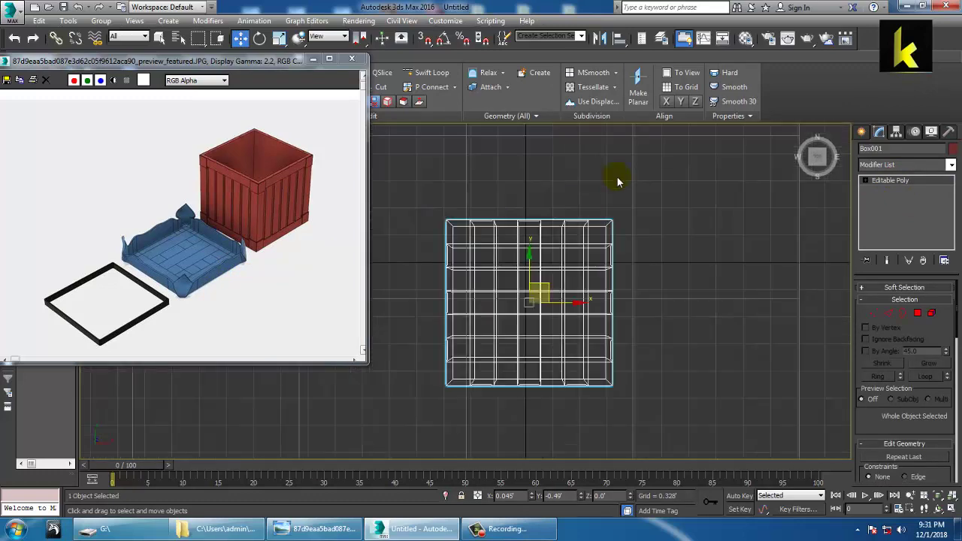
{"action": "left_click", "coordinate": [861, 131]}
{"action": "left_click", "coordinate": [927, 259]}
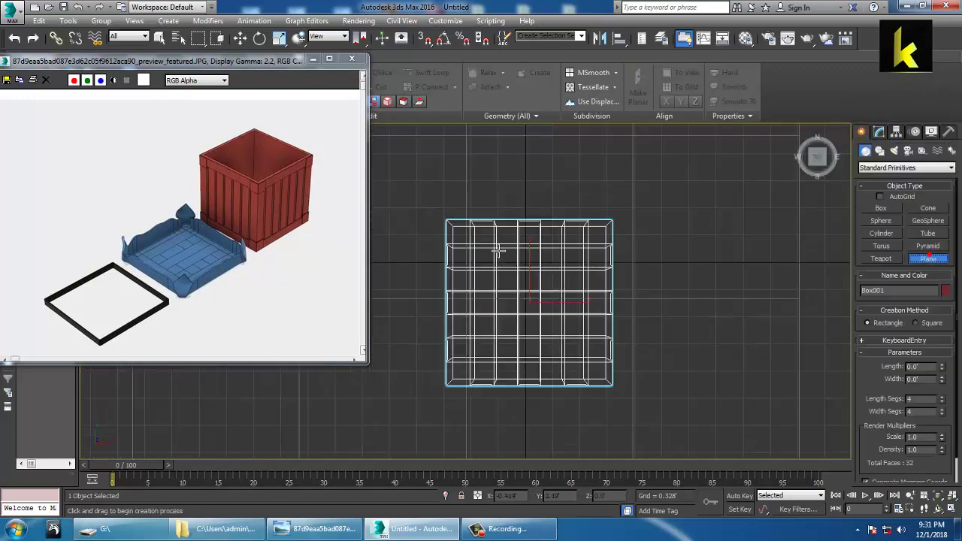
{"action": "left_click_drag", "start_coordinate": [427, 200], "coordinate": [634, 400]}
{"action": "key", "text": "w"}
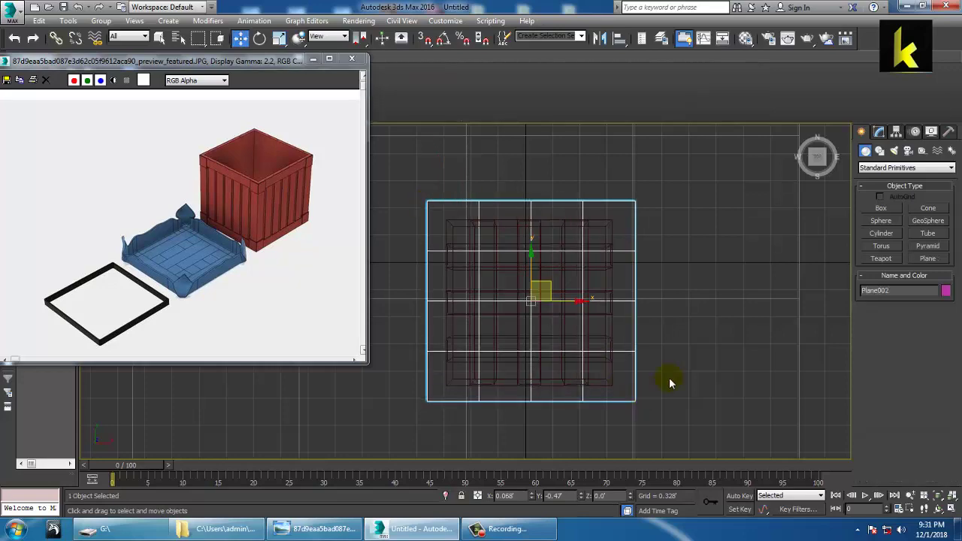
{"action": "key", "text": "alt+w"}
{"action": "middle_click", "coordinate": [747, 371]}
{"action": "key", "text": "alt+w"}
{"action": "middle_click_drag", "start_coordinate": [736, 364], "coordinate": [727, 281], "text": "alt"}
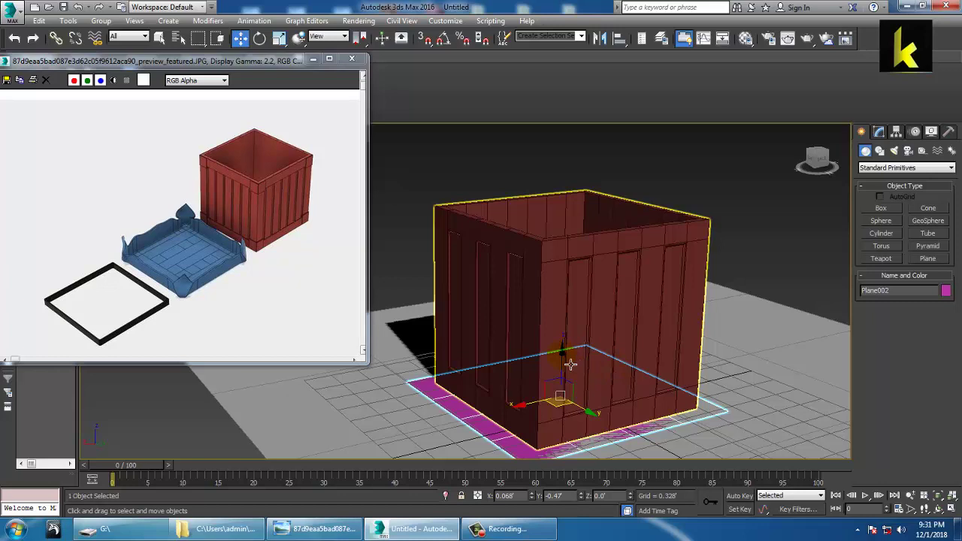
- Raise the plane above the crate to a Z height of about 2.304' and set its length and width segments to 50
{"action": "left_click_drag", "start_coordinate": [562, 347], "coordinate": [553, 154]}
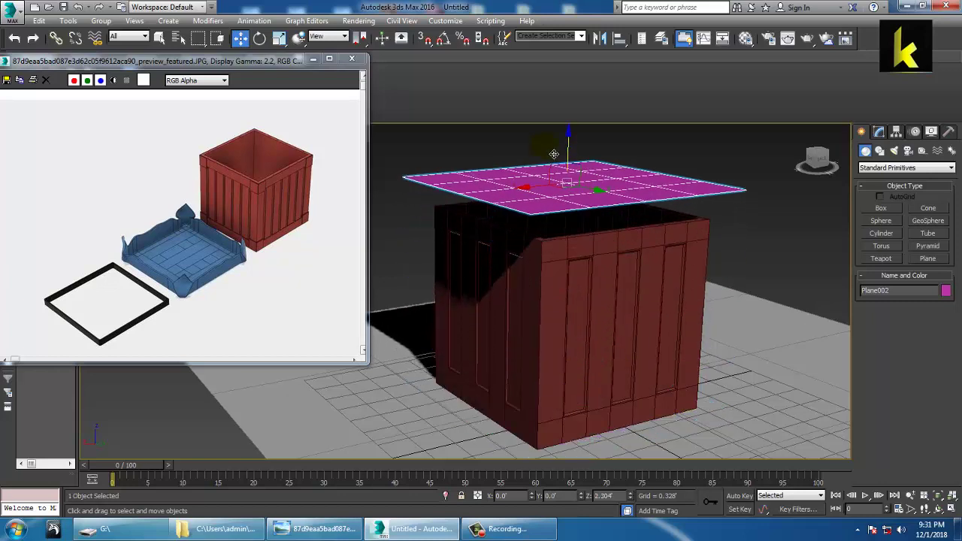
{"action": "left_click", "coordinate": [878, 132]}
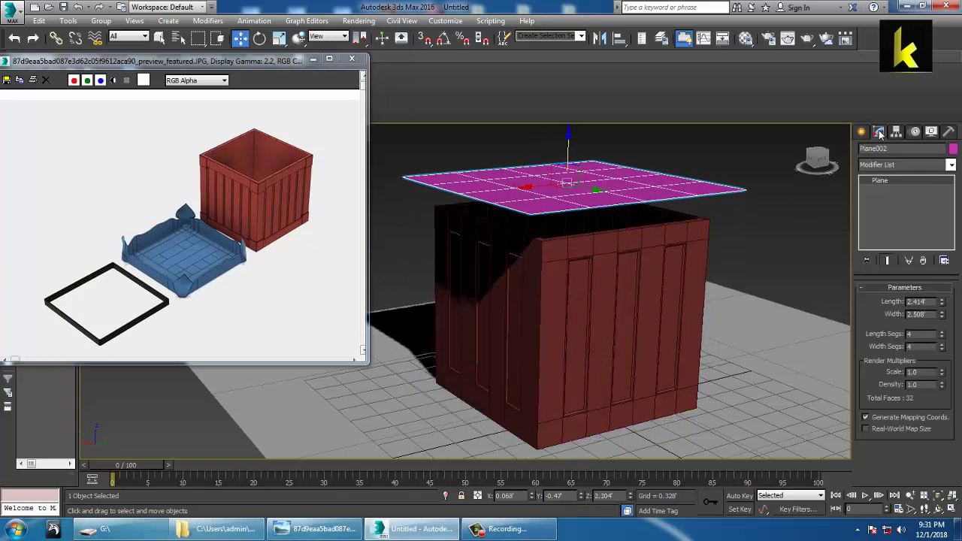
{"action": "double_click", "coordinate": [921, 335]}
{"action": "type", "text": "50"}
{"action": "key", "text": "Tab"}
{"action": "type", "text": "50"}
{"action": "key", "text": "Return"}
{"action": "middle_click_drag", "start_coordinate": [631, 227], "coordinate": [648, 264], "text": "alt"}
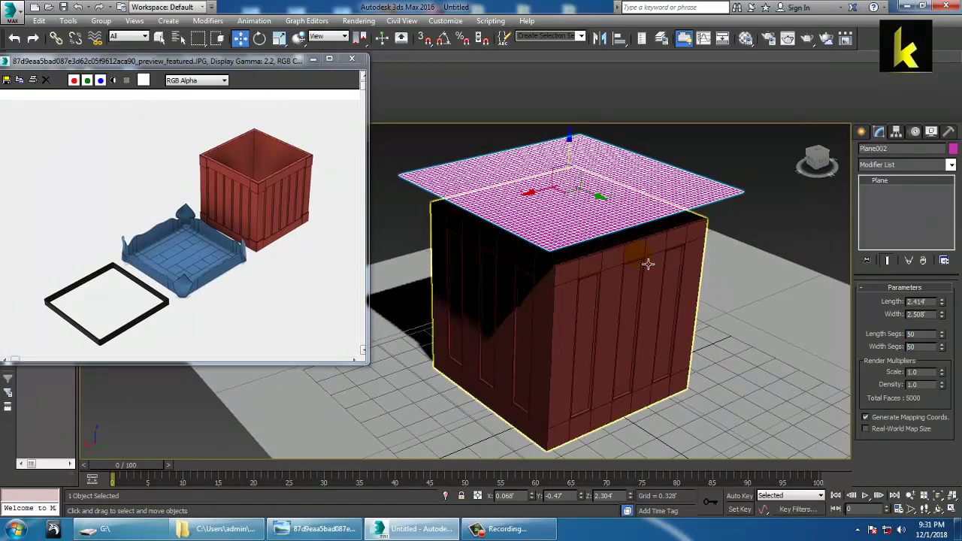
- Assign light grey as the plane's object color
{"action": "left_click", "coordinate": [952, 149]}
{"action": "left_click", "coordinate": [536, 329]}
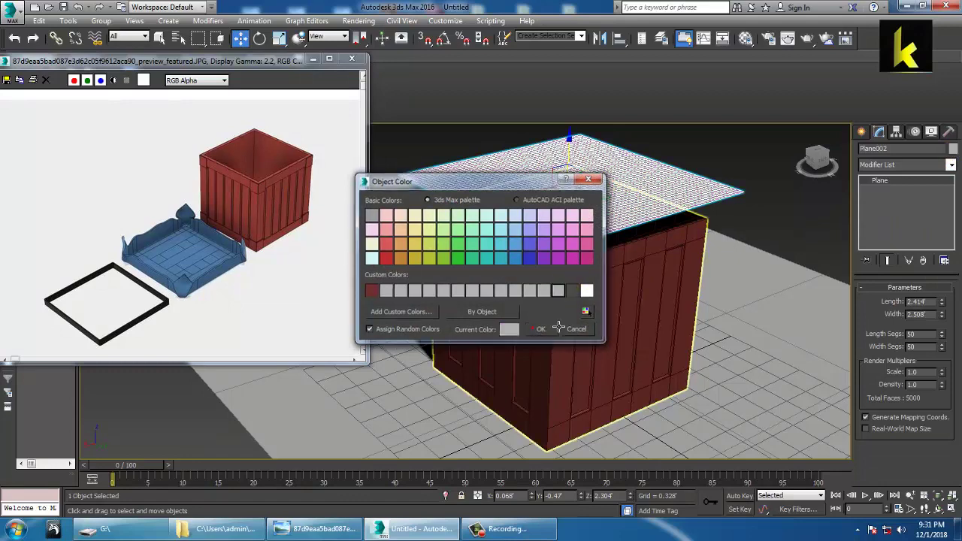
{"action": "left_click", "coordinate": [697, 148]}
{"action": "left_click", "coordinate": [623, 193]}
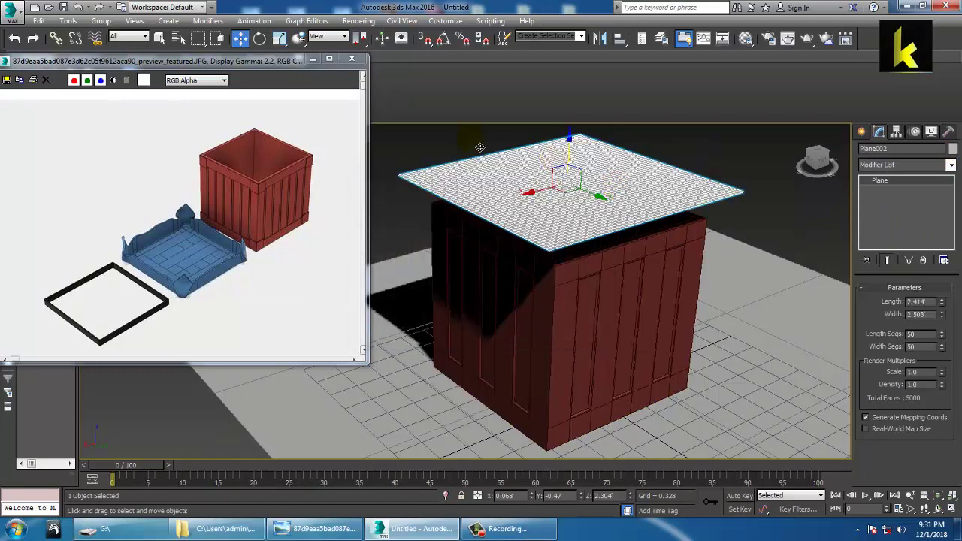
- Set the crate as a MassFX static rigid body
{"action": "left_click", "coordinate": [254, 23]}
{"action": "left_click", "coordinate": [255, 22]}
{"action": "left_click", "coordinate": [257, 23]}
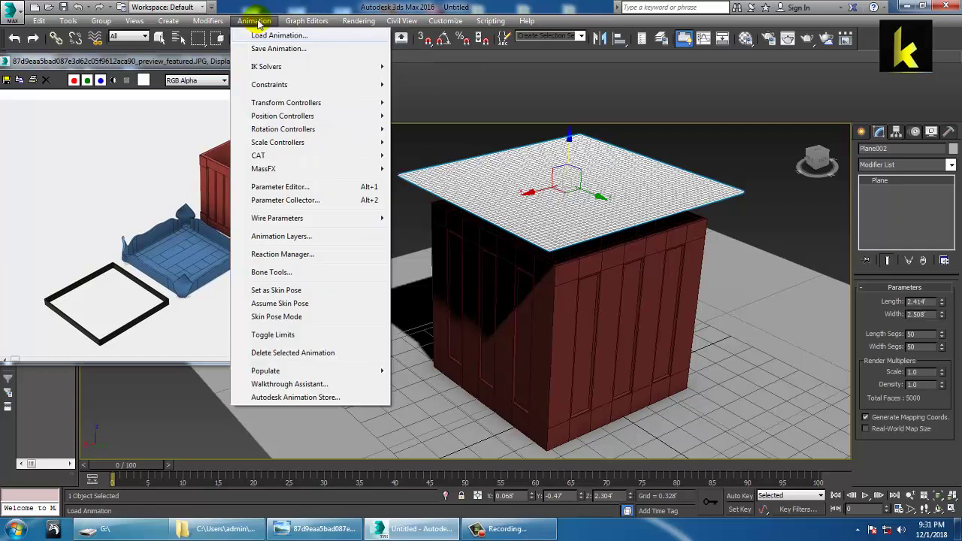
{"action": "mouse_move", "coordinate": [315, 172]}
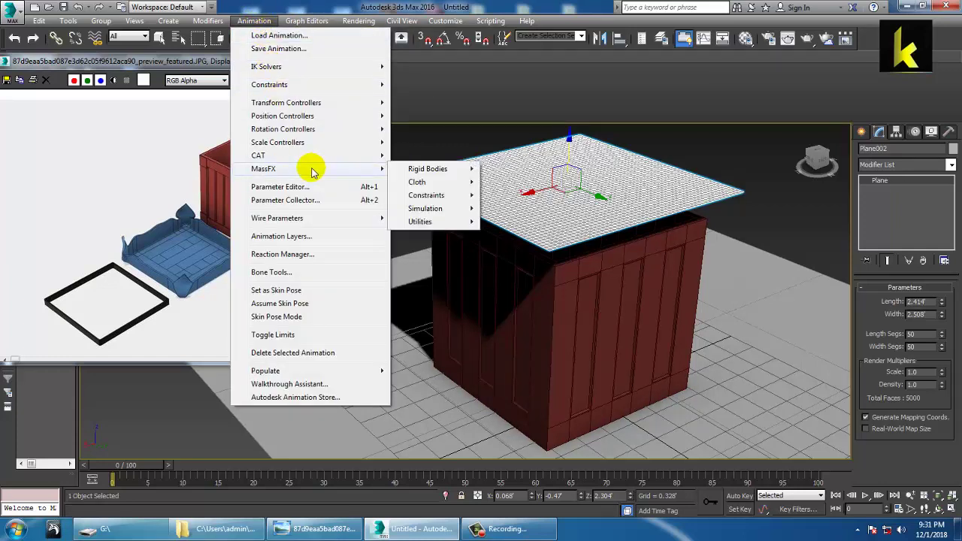
{"action": "left_click", "coordinate": [603, 344]}
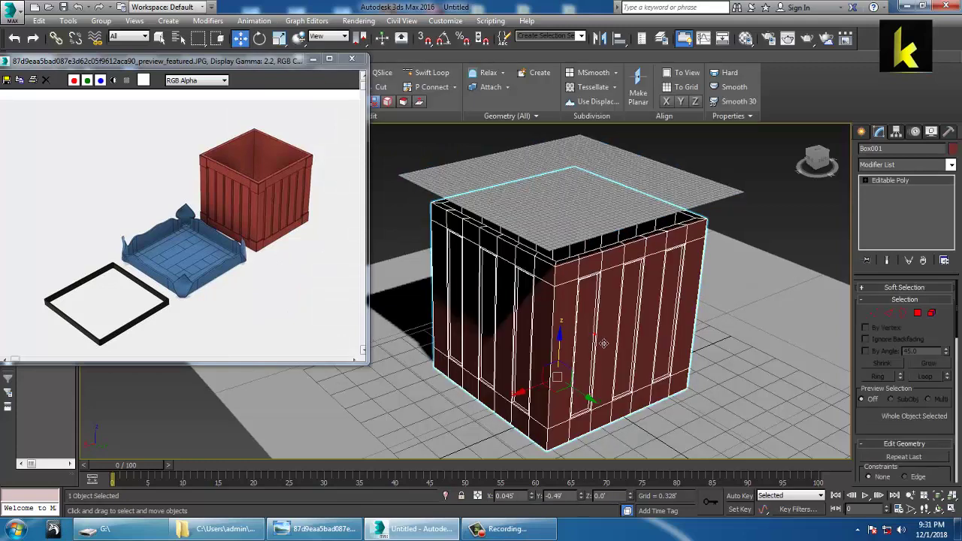
{"action": "left_click", "coordinate": [254, 20]}
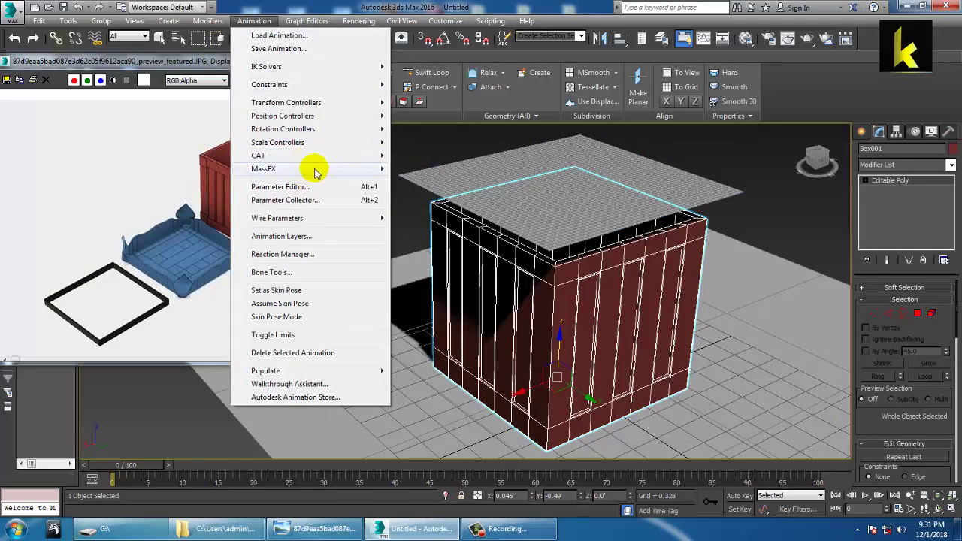
{"action": "mouse_move", "coordinate": [311, 166]}
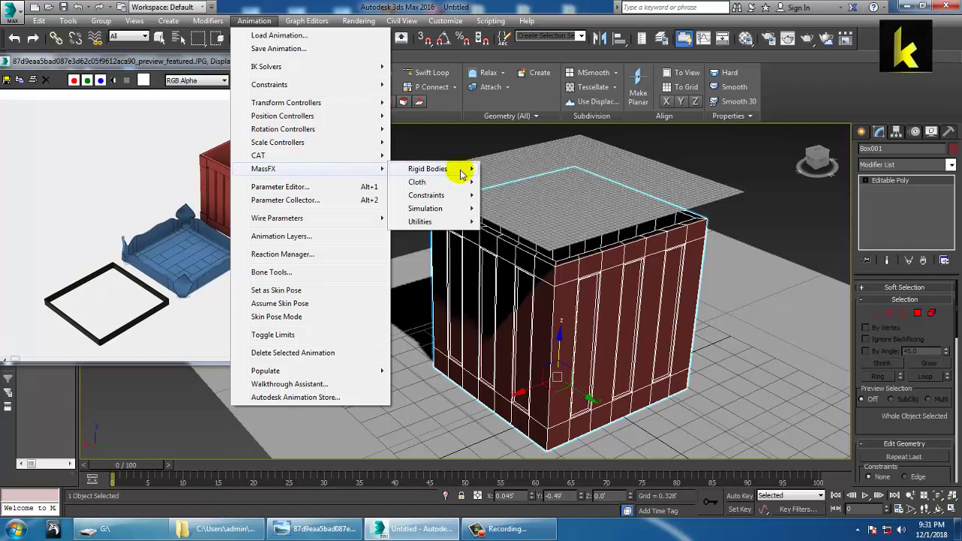
{"action": "mouse_move", "coordinate": [470, 169]}
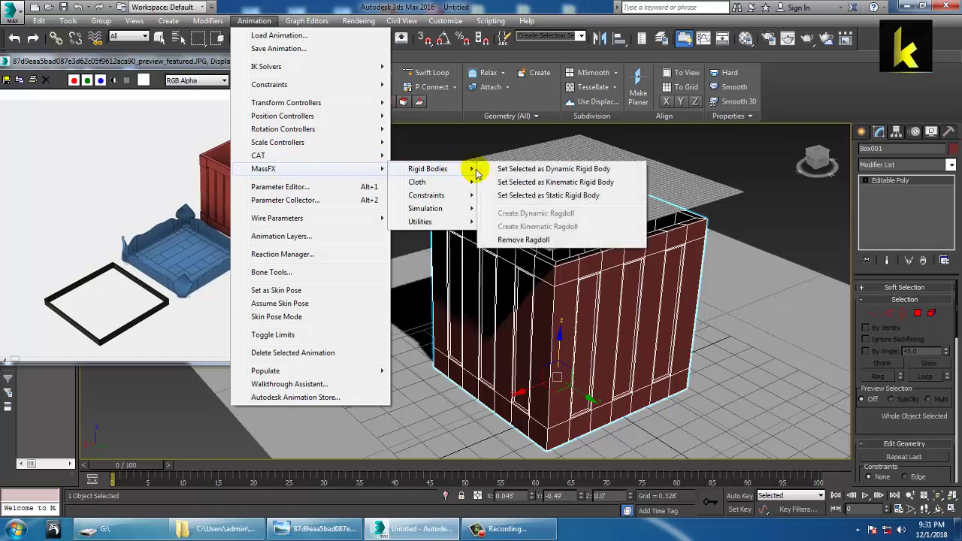
{"action": "left_click", "coordinate": [552, 195]}
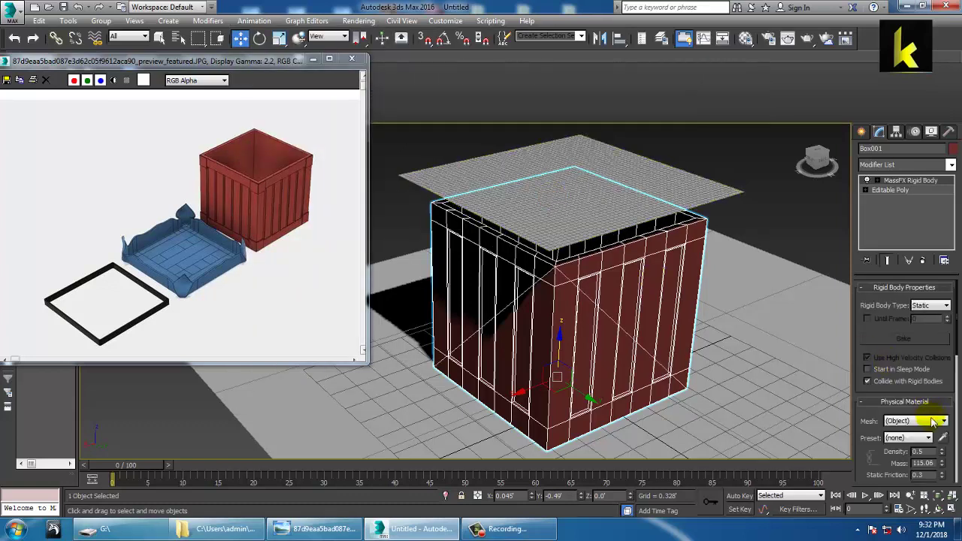
- Change the crate rigid body's physical shape type to Original
{"action": "scroll", "coordinate": [872, 462], "scroll_direction": "down", "scroll_amount": 3}
{"action": "left_click", "coordinate": [923, 366]}
{"action": "left_click_drag", "start_coordinate": [874, 420], "coordinate": [881, 242]}
{"action": "left_click", "coordinate": [936, 408]}
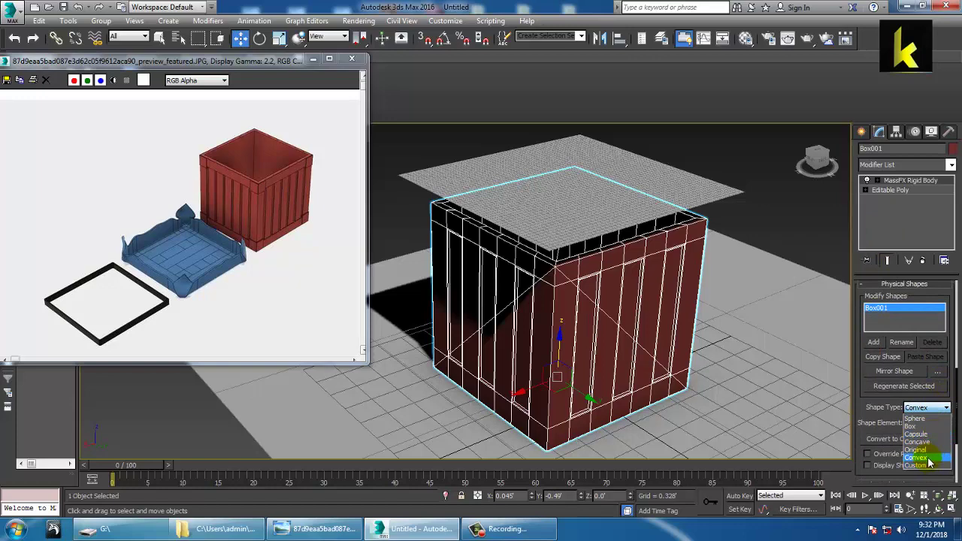
{"action": "left_click", "coordinate": [930, 450]}
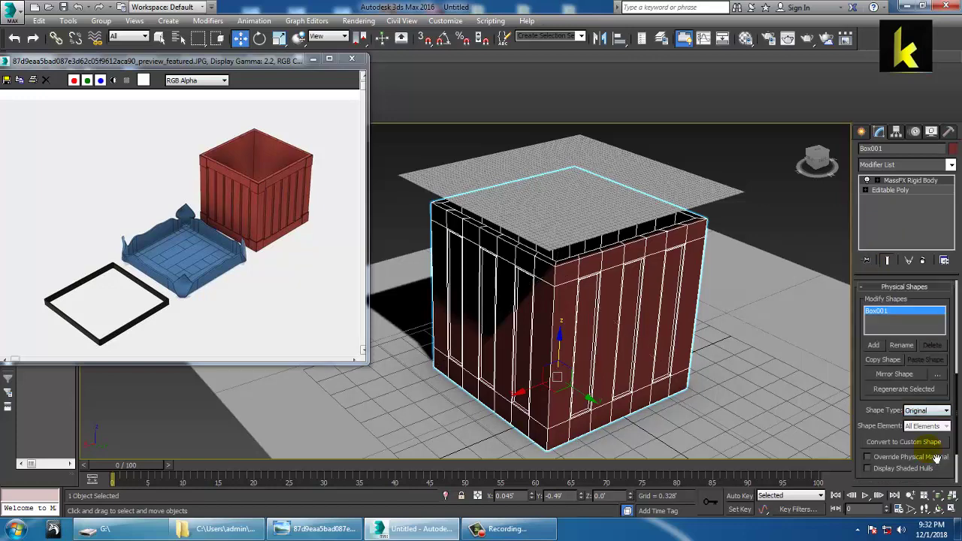
- Make the plane above the crate a MassFX mCloth object
{"action": "left_click", "coordinate": [583, 183]}
{"action": "left_click", "coordinate": [256, 21]}
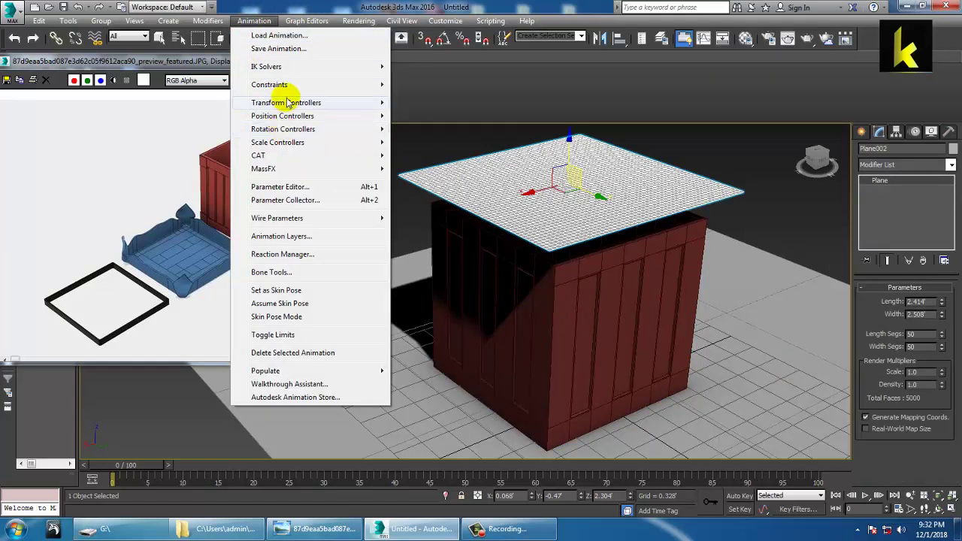
{"action": "mouse_move", "coordinate": [444, 196]}
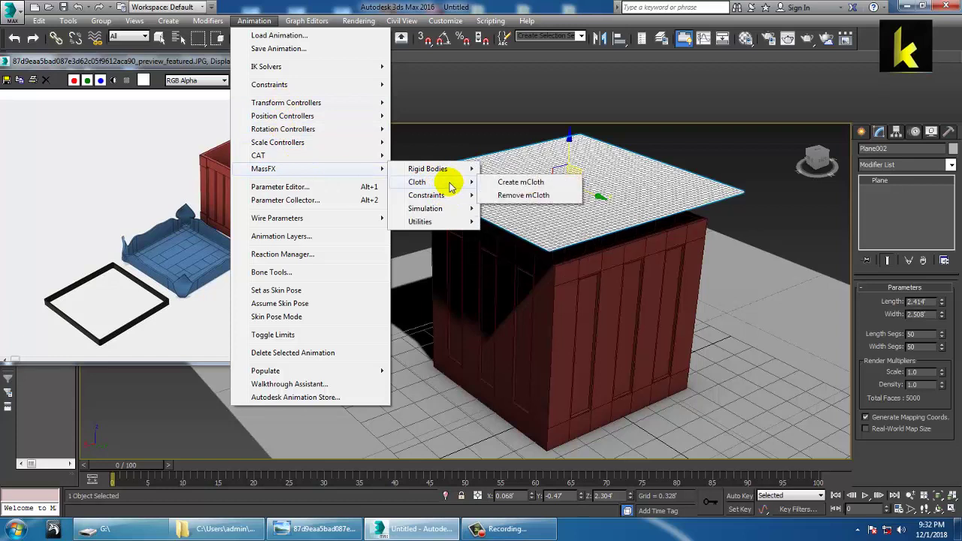
{"action": "left_click", "coordinate": [537, 182]}
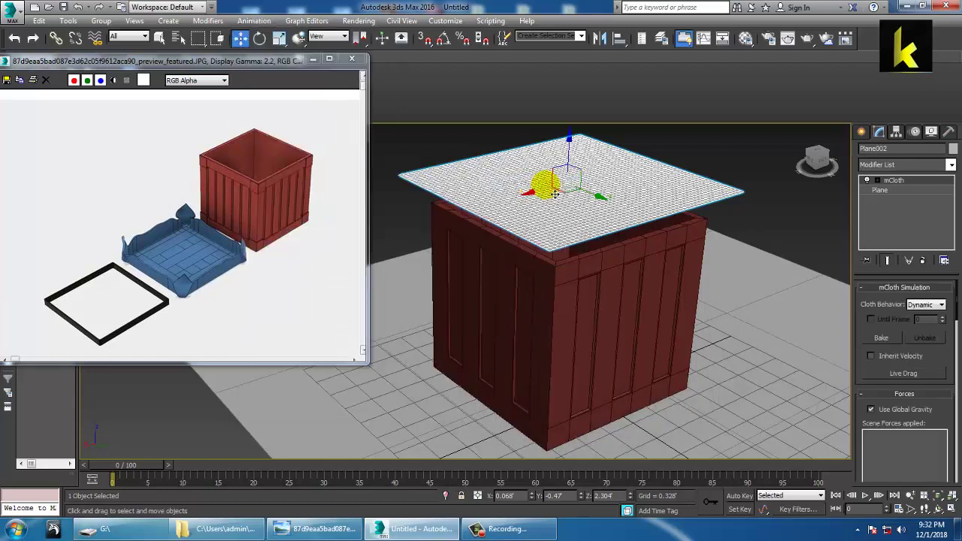
{"action": "left_click", "coordinate": [662, 195]}
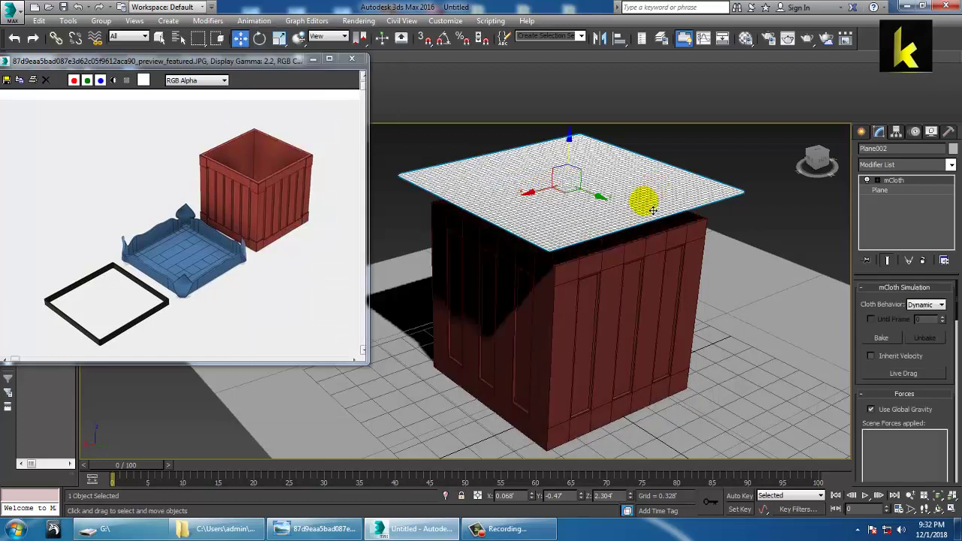
- Run the MassFX simulation on the cloth plane, and remove its mCloth modifier
{"action": "left_click", "coordinate": [254, 20]}
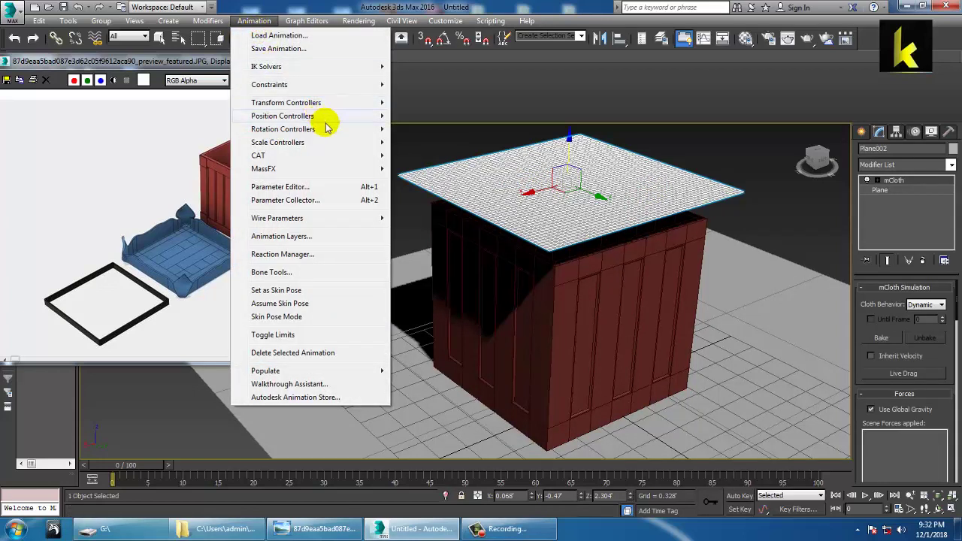
{"action": "mouse_move", "coordinate": [451, 208]}
{"action": "left_click", "coordinate": [509, 209]}
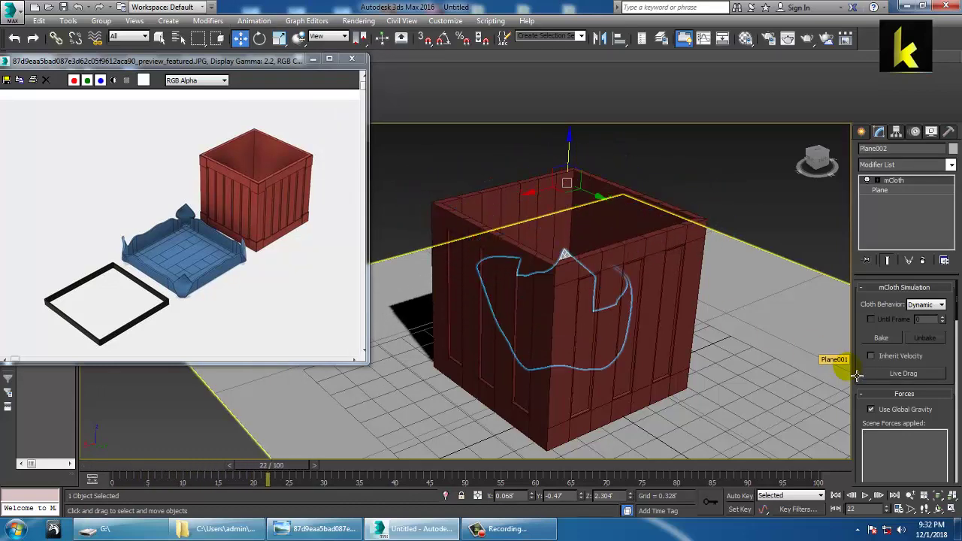
{"action": "left_click", "coordinate": [924, 260]}
- Scale the plane up uniformly to about 131% and view it in the maximized Top view
{"action": "key", "text": "r"}
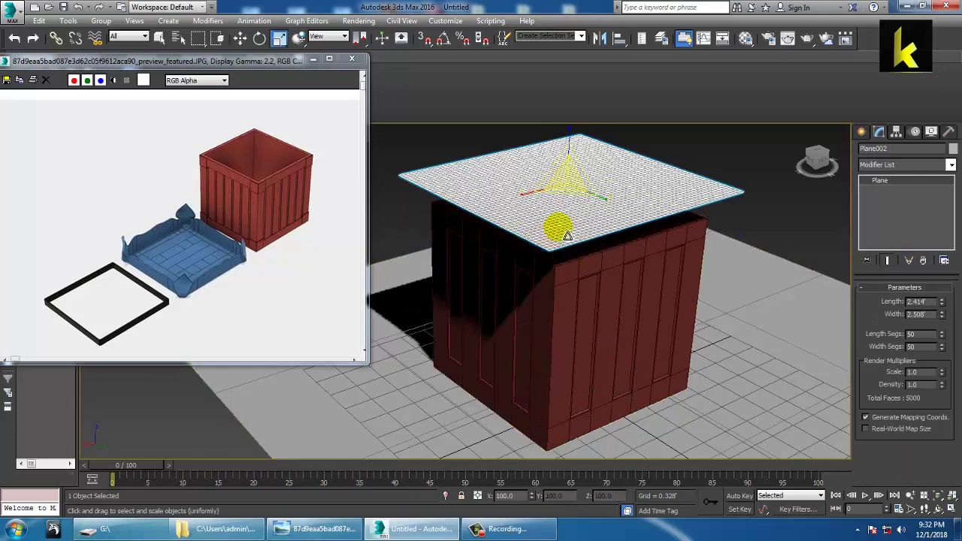
{"action": "mouse_move", "coordinate": [574, 200]}
{"action": "left_mouse_down"}
{"action": "mouse_move", "coordinate": [551, 173]}
{"action": "mouse_move", "coordinate": [565, 204]}
{"action": "left_mouse_up"}
{"action": "key", "text": "alt+w"}
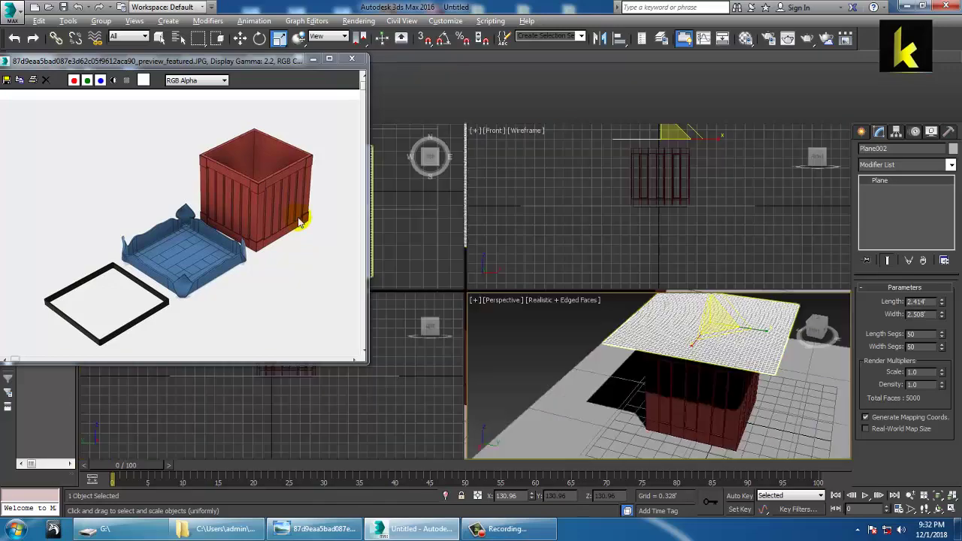
{"action": "middle_click", "coordinate": [358, 203]}
{"action": "middle_click", "coordinate": [442, 212]}
{"action": "key", "text": "alt+w"}
{"action": "scroll", "coordinate": [455, 225], "scroll_direction": "down", "scroll_amount": 3}
{"action": "middle_click_drag", "start_coordinate": [482, 237], "coordinate": [566, 245]}
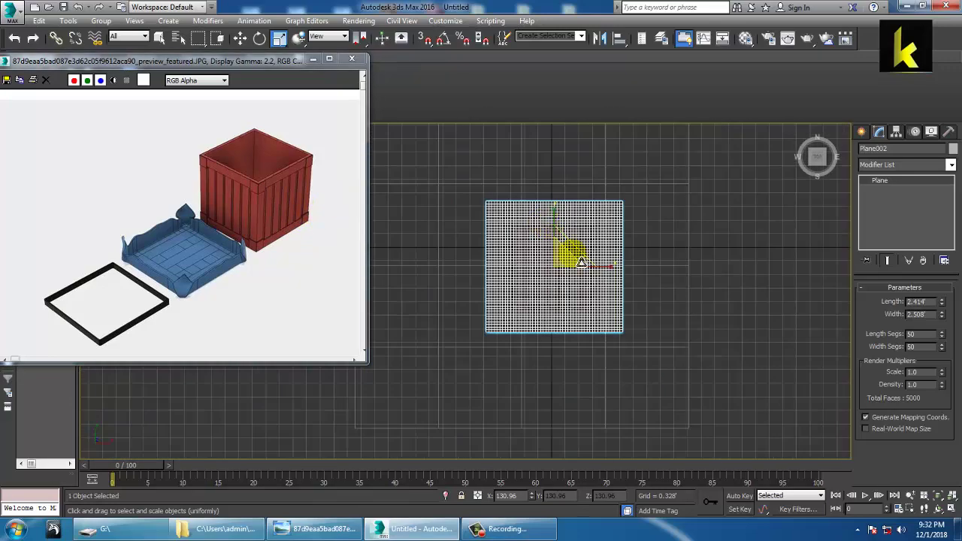
- Try moving the plane sideways off the crate in the Top view, and undo the move
{"action": "key", "text": "F3"}
{"action": "key", "text": "F3"}
{"action": "scroll", "coordinate": [578, 264], "scroll_direction": "up", "scroll_amount": 2}
{"action": "key", "text": "w"}
{"action": "left_click_drag", "start_coordinate": [591, 279], "coordinate": [726, 285]}
{"action": "key", "text": "ctrl+z"}
- Return to the maximized Perspective view and create MassFX mCloth on the enlarged plane
{"action": "key", "text": "alt+w"}
{"action": "key", "text": "alt+w"}
{"action": "middle_click_drag", "start_coordinate": [611, 241], "coordinate": [660, 252], "text": "alt"}
{"action": "scroll", "coordinate": [660, 253], "scroll_direction": "up", "scroll_amount": 3}
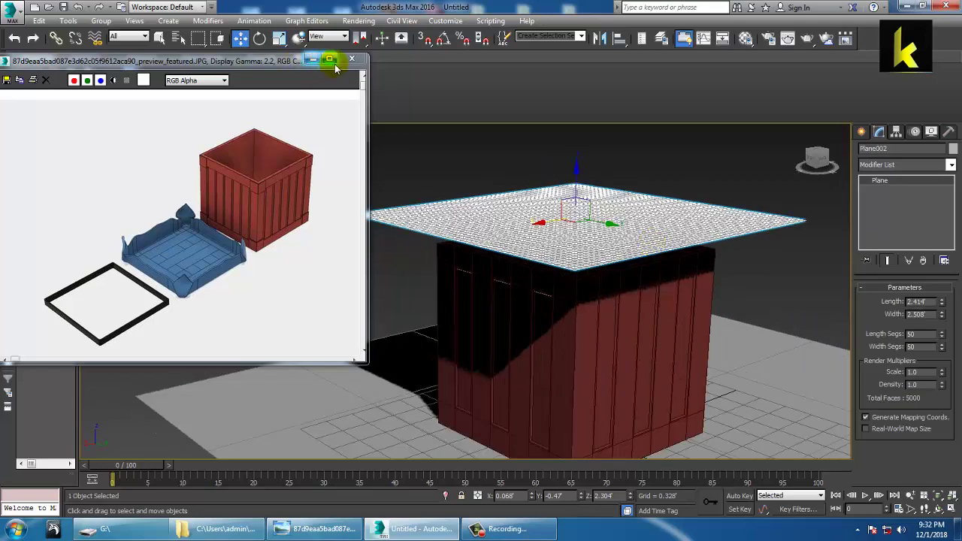
{"action": "left_click", "coordinate": [254, 20]}
{"action": "mouse_move", "coordinate": [328, 175]}
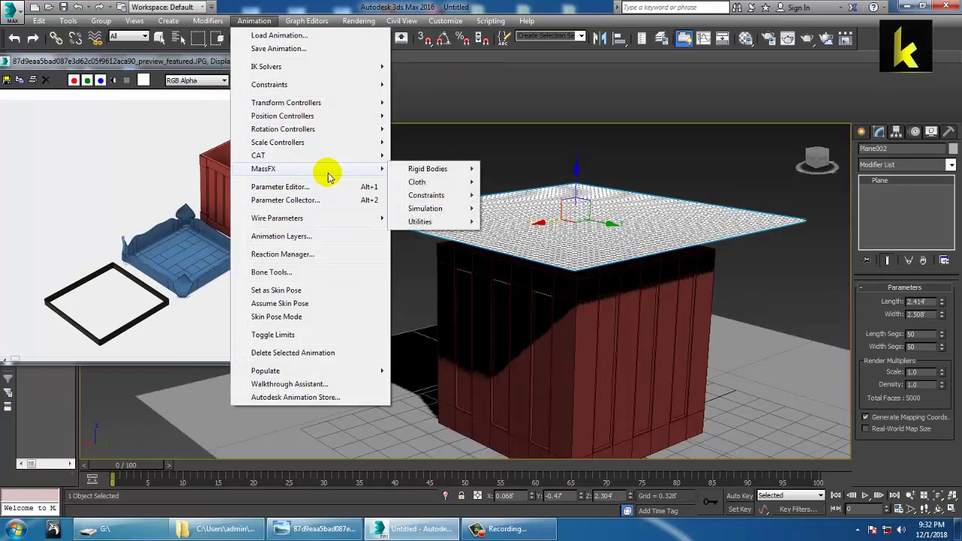
{"action": "mouse_move", "coordinate": [449, 184]}
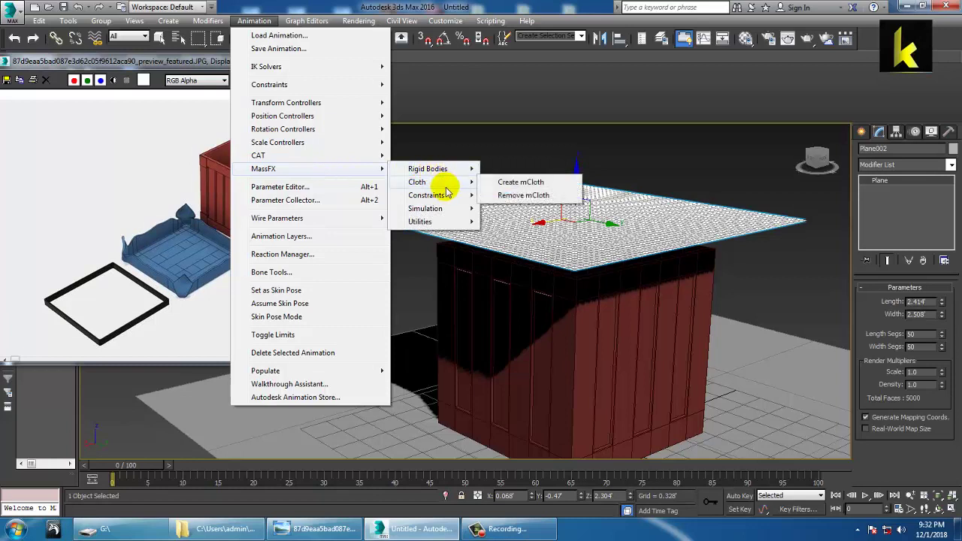
{"action": "left_click", "coordinate": [530, 185]}
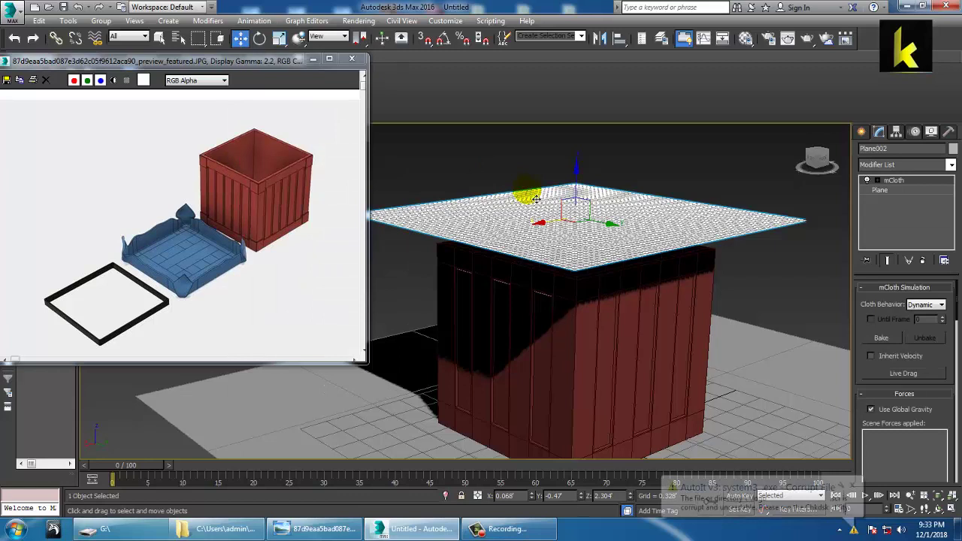
{"action": "left_click", "coordinate": [852, 486]}
- Try to apply mCloth to the plane a second time
{"action": "left_click", "coordinate": [256, 21]}
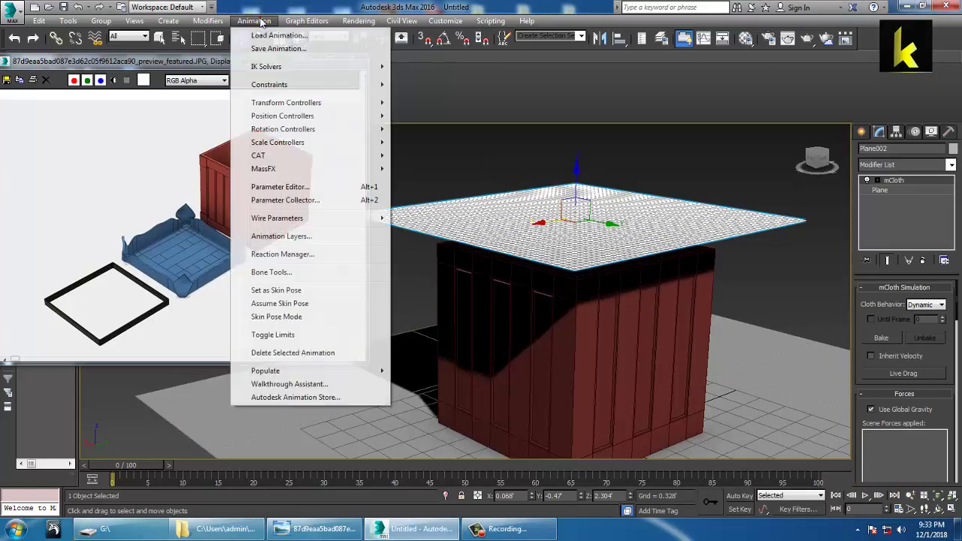
{"action": "mouse_move", "coordinate": [318, 173]}
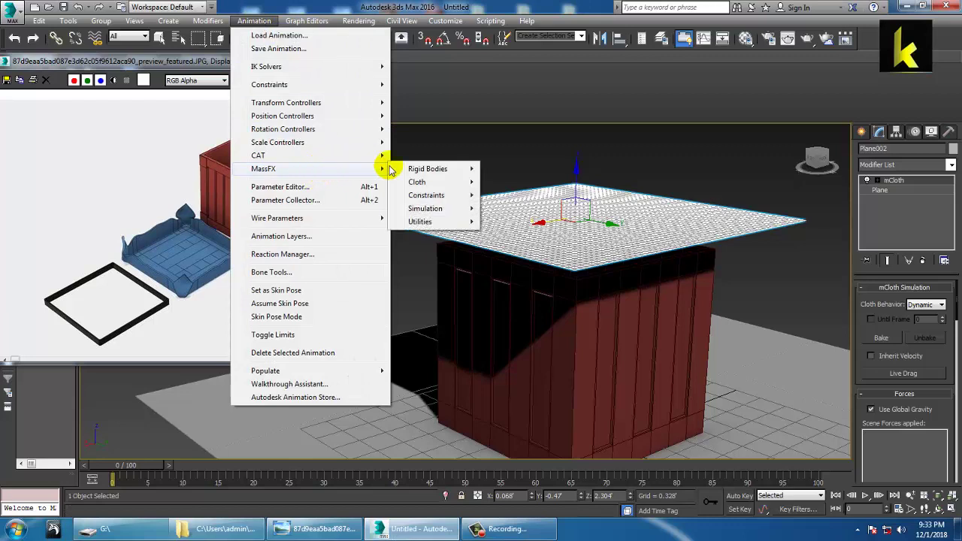
{"action": "mouse_move", "coordinate": [438, 184]}
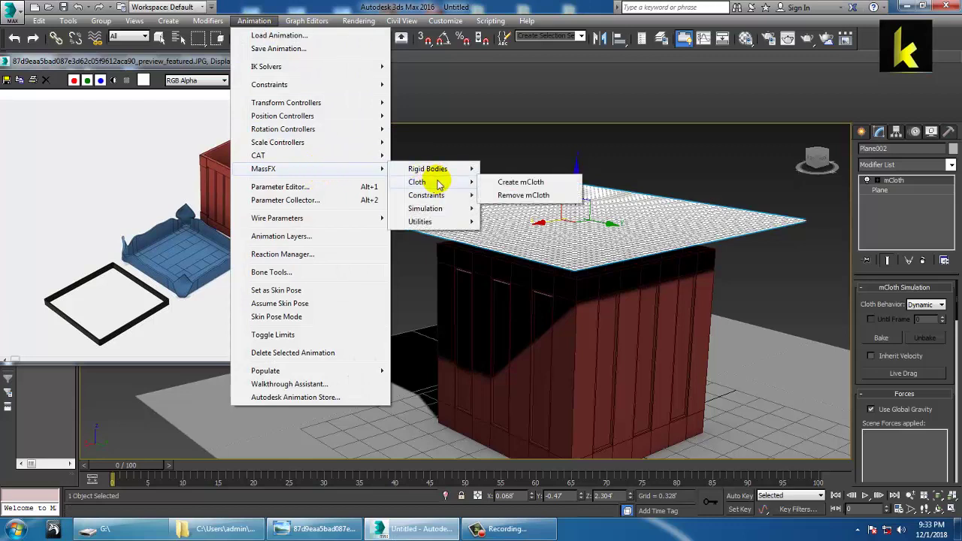
{"action": "left_click", "coordinate": [520, 183]}
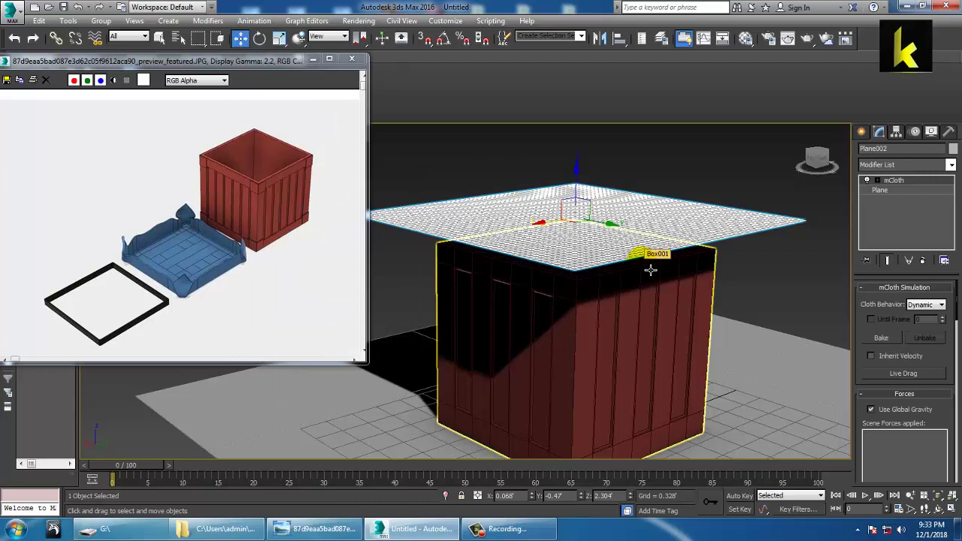
- Run the MassFX simulation to drape the cloth over the crate, closing the script editor and the reference image window
{"action": "left_click", "coordinate": [706, 179]}
{"action": "left_click", "coordinate": [680, 225]}
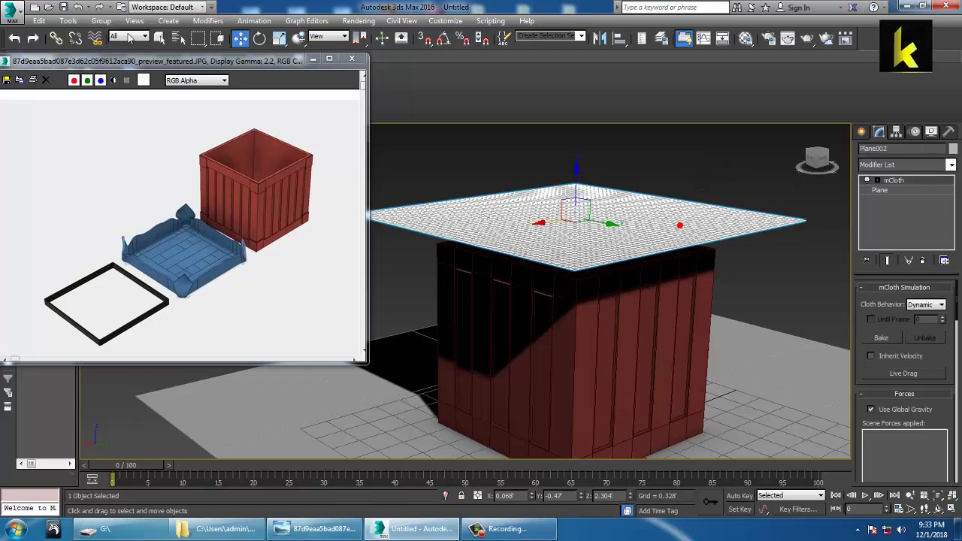
{"action": "left_click", "coordinate": [254, 21]}
{"action": "mouse_move", "coordinate": [315, 169]}
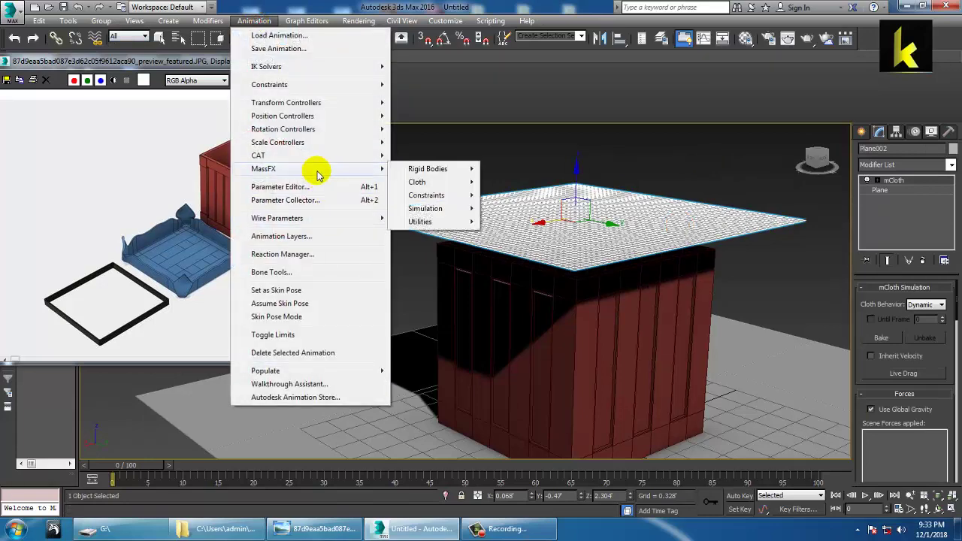
{"action": "mouse_move", "coordinate": [451, 209]}
{"action": "left_click", "coordinate": [522, 208]}
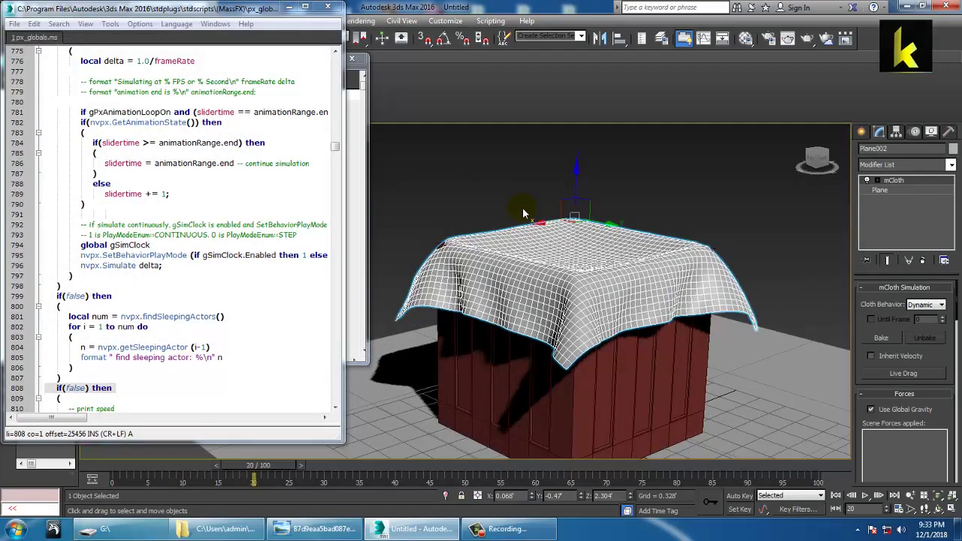
{"action": "left_click", "coordinate": [328, 7]}
{"action": "left_click", "coordinate": [352, 59]}
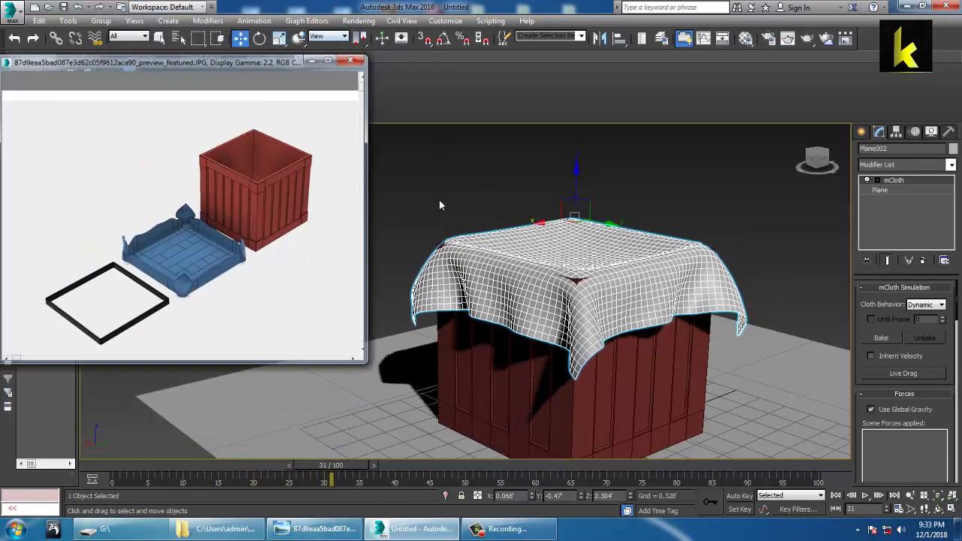
- Convert the draped cloth to an Editable Poly and deselect it
{"action": "right_click", "coordinate": [493, 256]}
{"action": "mouse_move", "coordinate": [608, 379]}
{"action": "left_click", "coordinate": [659, 384]}
{"action": "left_click", "coordinate": [695, 193]}
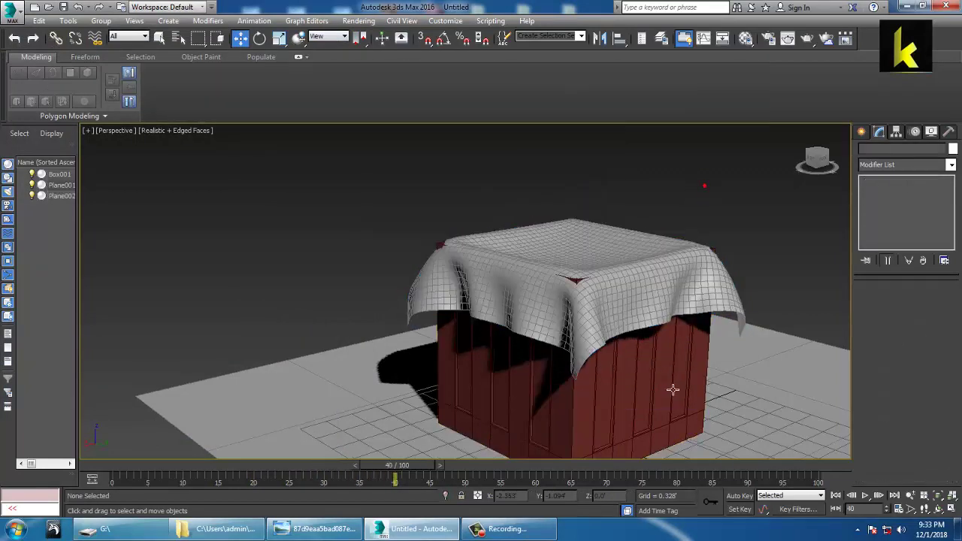
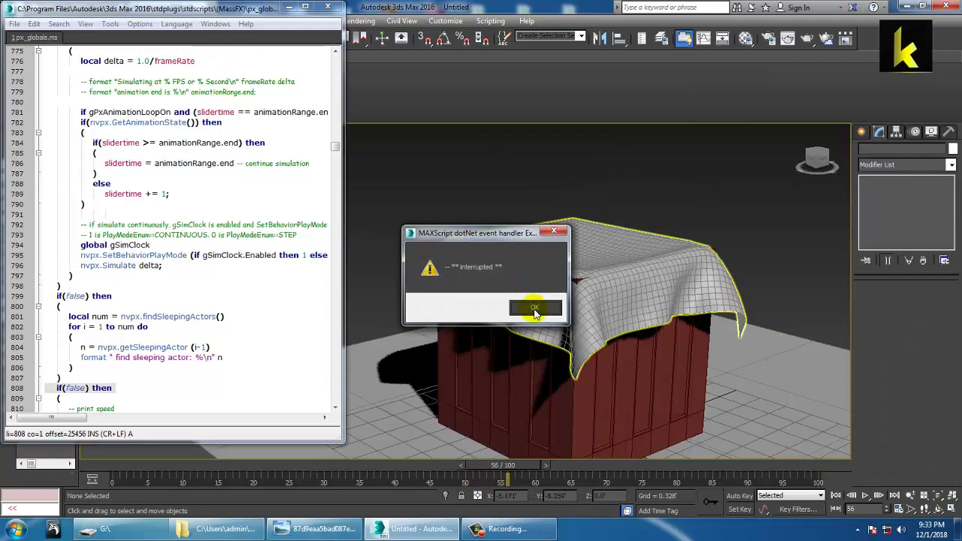
- Close the script editor, advance the MassFX simulation by one step, and return the timeline to frame 0
{"action": "left_click", "coordinate": [328, 7]}
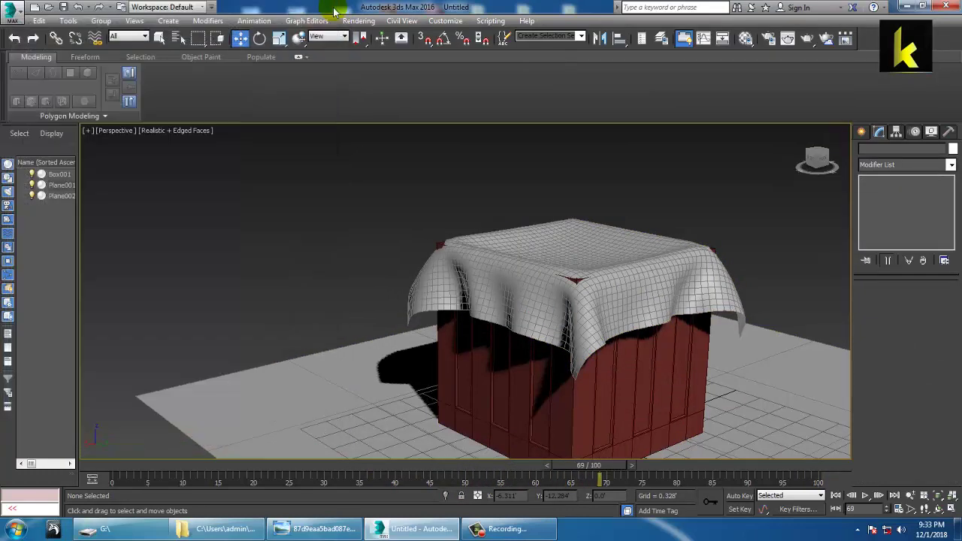
{"action": "left_click", "coordinate": [255, 21]}
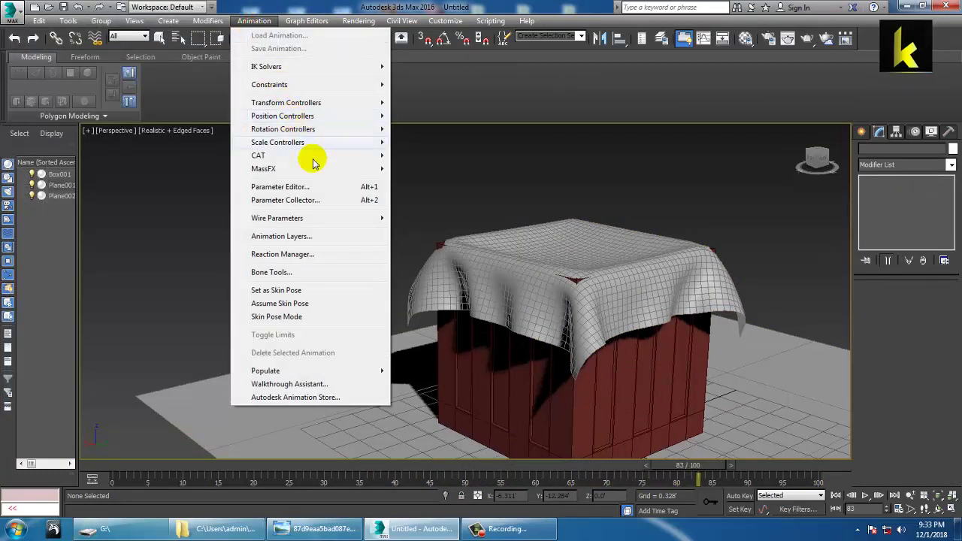
{"action": "mouse_move", "coordinate": [315, 170]}
{"action": "mouse_move", "coordinate": [442, 215]}
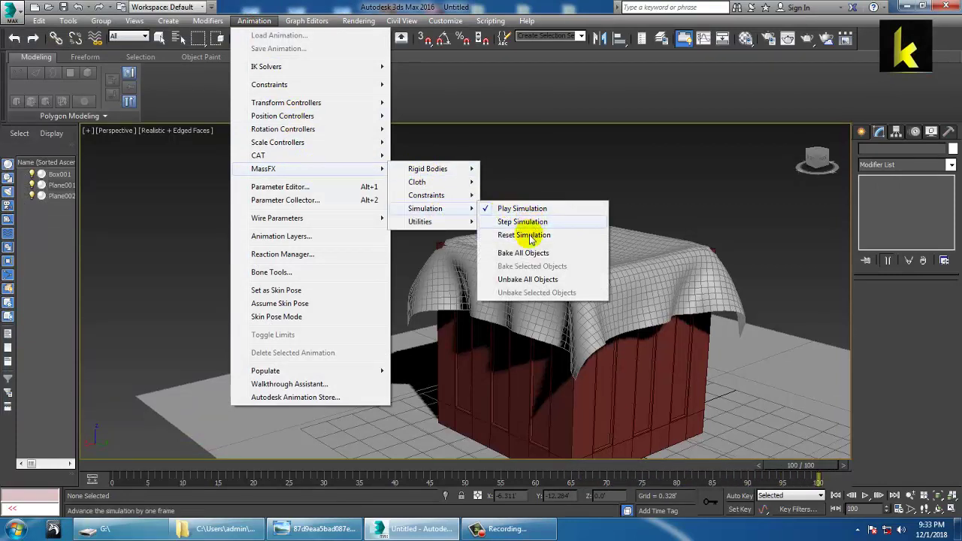
{"action": "left_click", "coordinate": [534, 222]}
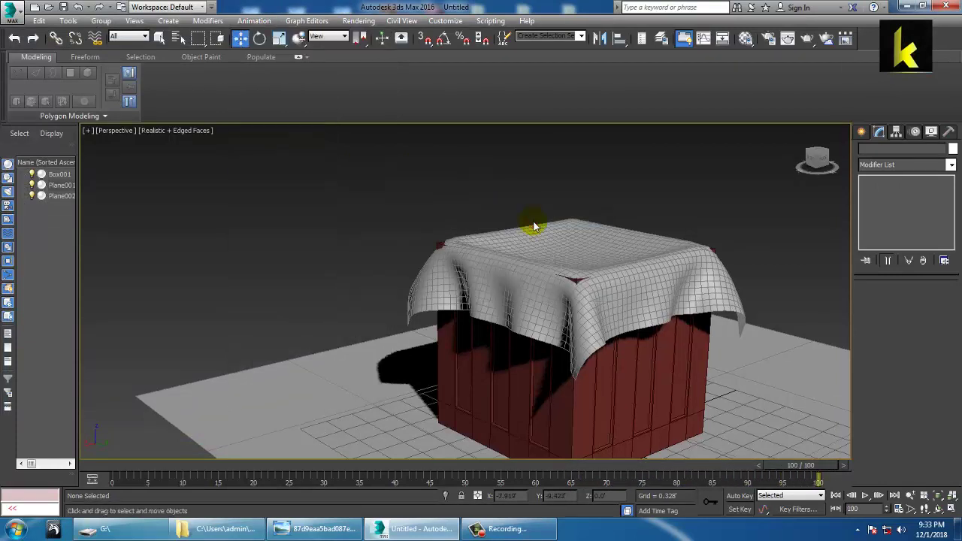
{"action": "left_click_drag", "start_coordinate": [812, 466], "coordinate": [2, 467]}
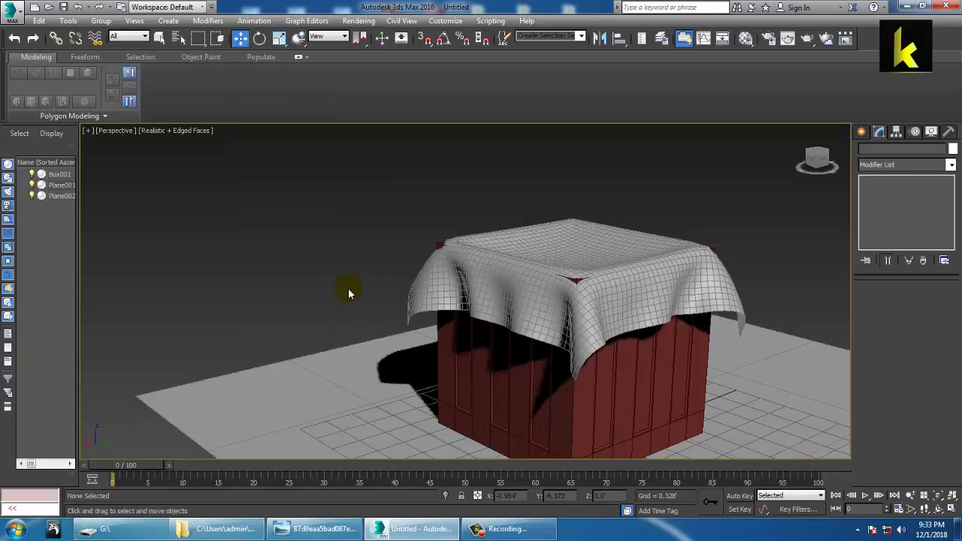
- Scale the draped cloth down slightly to about 127% and raise it a little above the crate
{"action": "left_click", "coordinate": [564, 284]}
{"action": "middle_click_drag", "start_coordinate": [564, 283], "coordinate": [583, 274], "text": "alt"}
{"action": "key", "text": "r"}
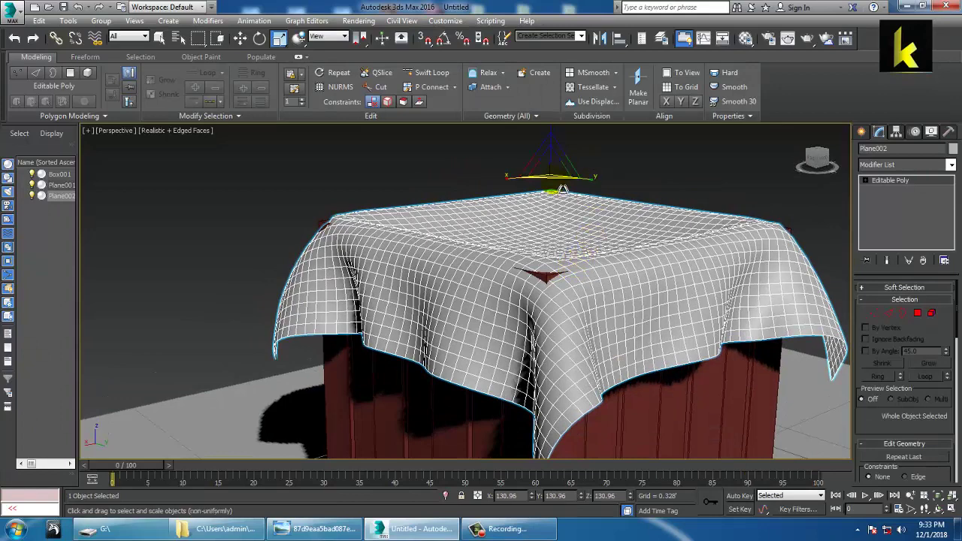
{"action": "left_click_drag", "start_coordinate": [551, 173], "coordinate": [557, 183]}
{"action": "key", "text": "w"}
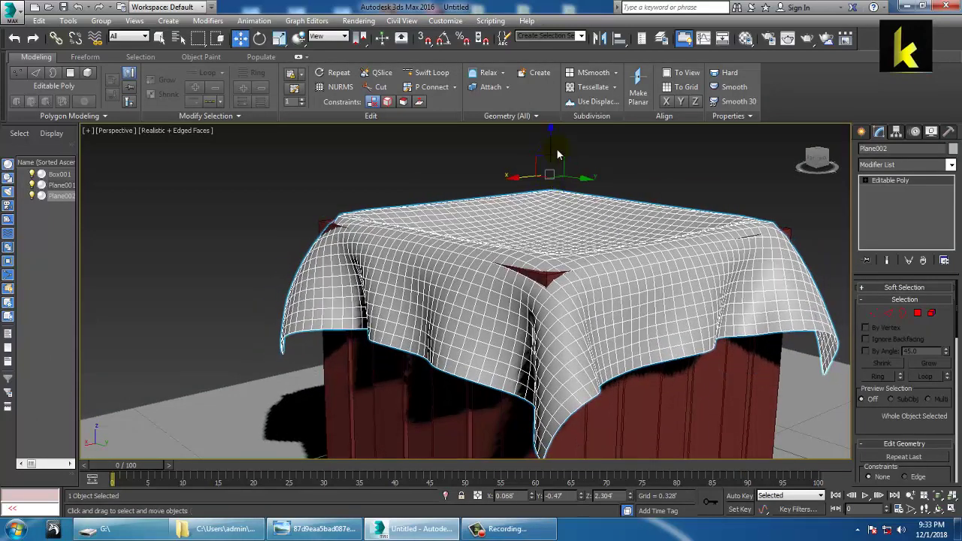
{"action": "left_click_drag", "start_coordinate": [560, 148], "coordinate": [559, 147]}
- Scale the cloth up uniformly to about 136% so it covers the crate's corners, undoing any extra adjustment
{"action": "key", "text": "r"}
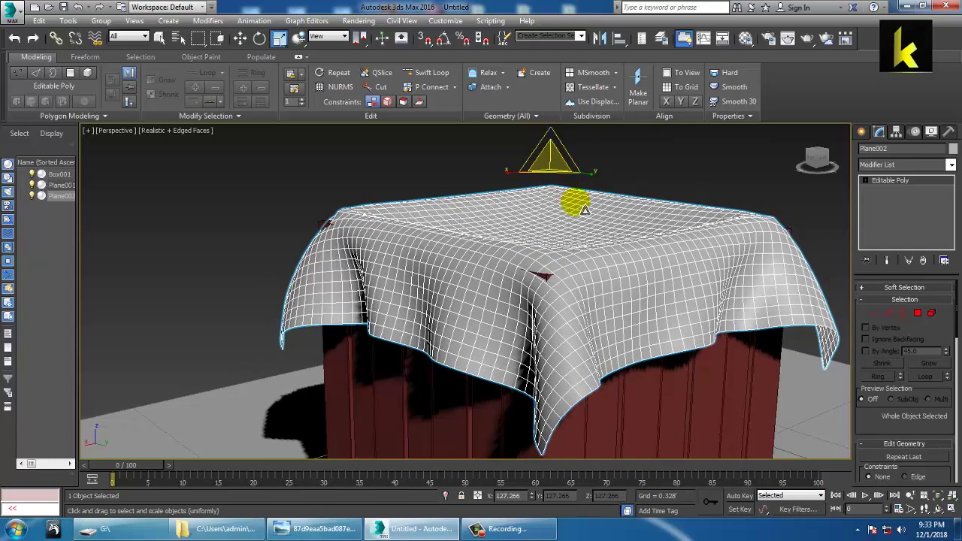
{"action": "left_click_drag", "start_coordinate": [557, 176], "coordinate": [548, 172]}
{"action": "scroll", "coordinate": [534, 254], "scroll_direction": "down", "scroll_amount": 6}
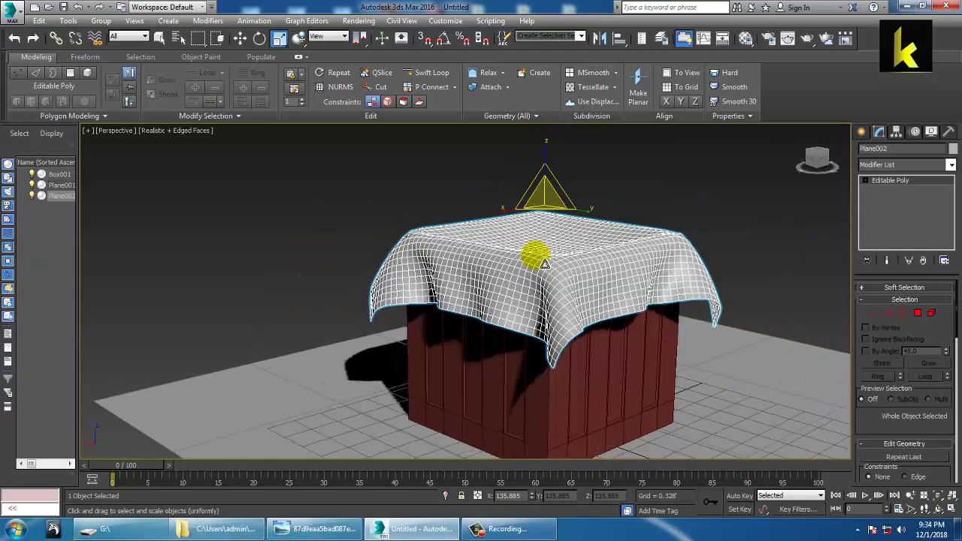
{"action": "middle_click_drag", "start_coordinate": [539, 187], "coordinate": [561, 227], "text": "alt"}
{"action": "scroll", "coordinate": [573, 202], "scroll_direction": "up", "scroll_amount": 4}
{"action": "left_click_drag", "start_coordinate": [516, 242], "coordinate": [516, 242]}
{"action": "key", "text": "ctrl+z"}
{"action": "scroll", "coordinate": [526, 257], "scroll_direction": "up", "scroll_amount": 3}
{"action": "middle_click_drag", "start_coordinate": [529, 260], "coordinate": [536, 256], "text": "alt"}
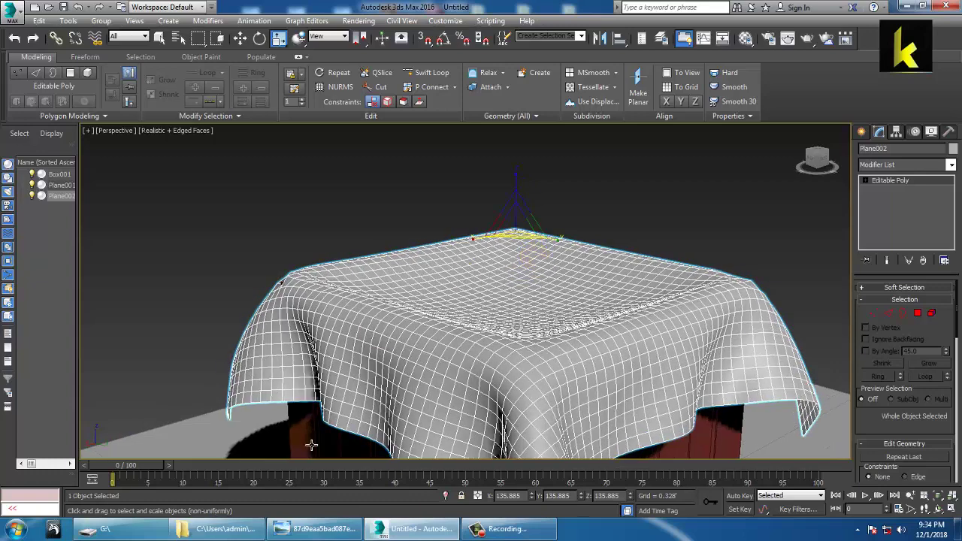
- Reopen the crate reference image from the pubg propp folder and place its window beside the model
{"action": "left_click", "coordinate": [321, 529]}
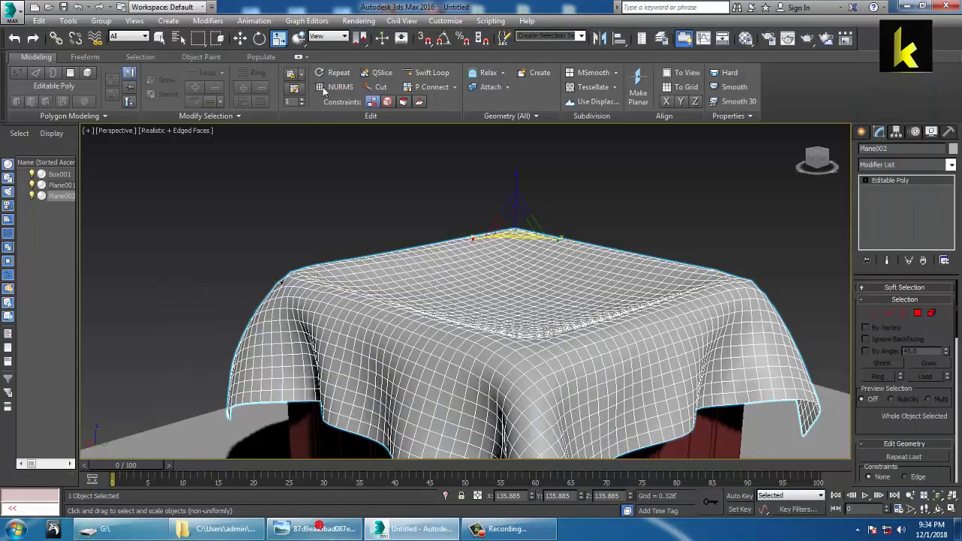
{"action": "left_click", "coordinate": [359, 20]}
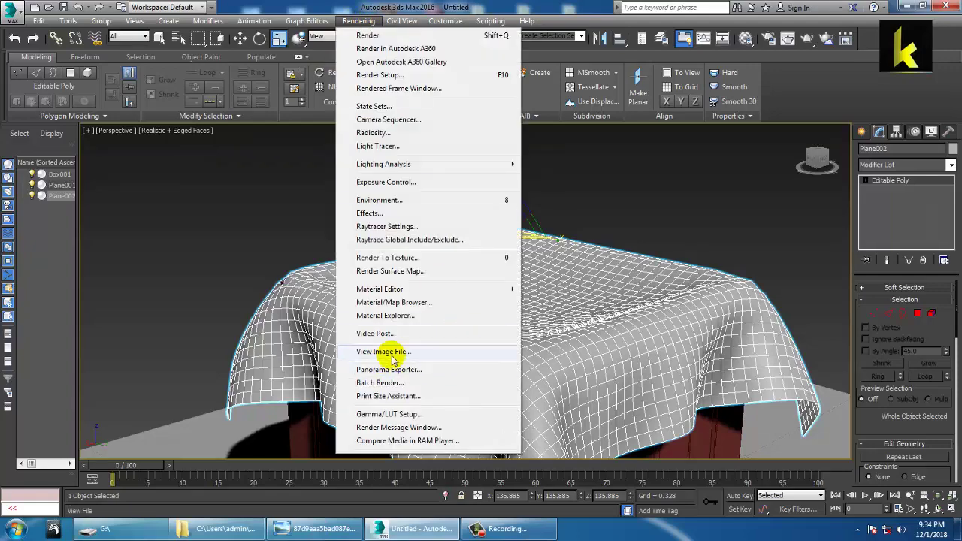
{"action": "left_click", "coordinate": [391, 353]}
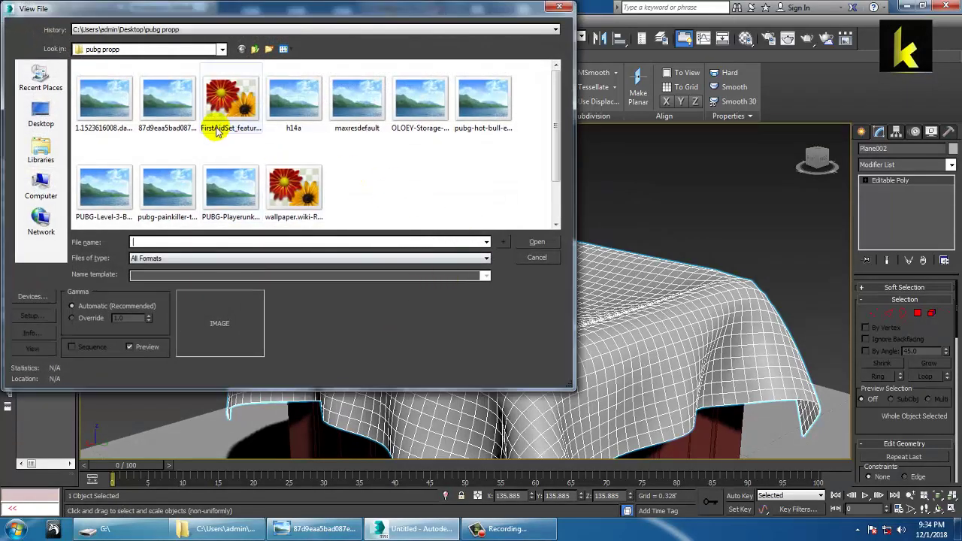
{"action": "double_click", "coordinate": [167, 101]}
{"action": "left_click_drag", "start_coordinate": [480, 128], "coordinate": [134, 93]}
- Add a custom blue sampled from the reference image's cover and apply it as the cloth's object color
{"action": "left_click", "coordinate": [720, 331]}
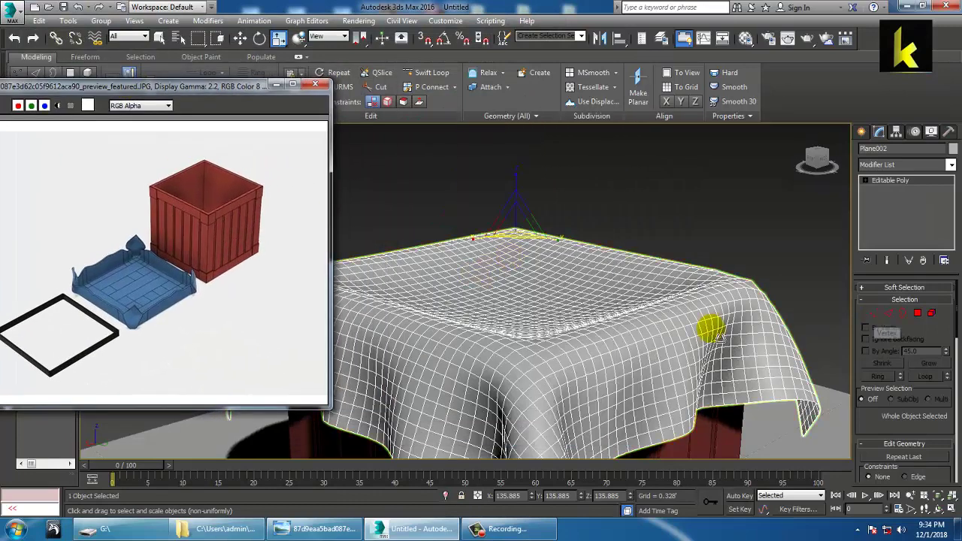
{"action": "left_click", "coordinate": [720, 327]}
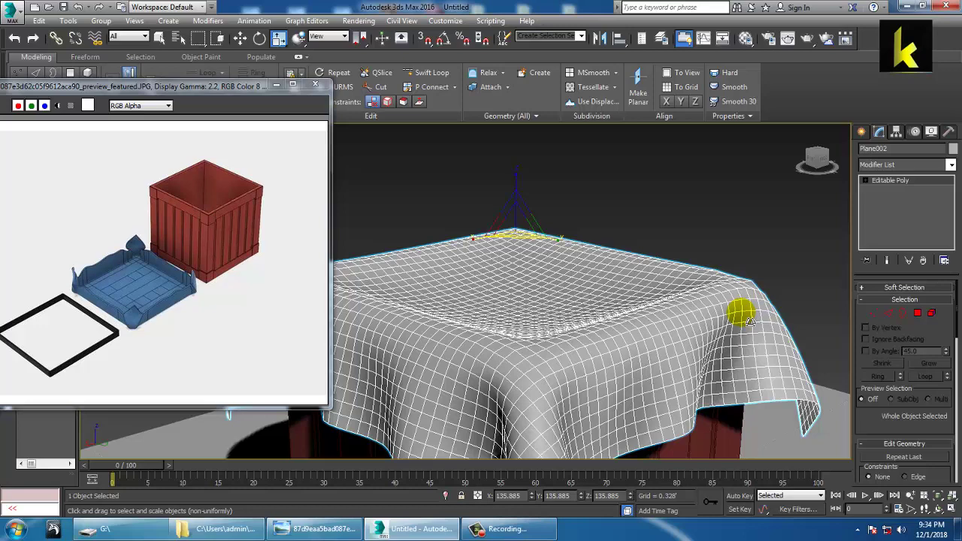
{"action": "left_click", "coordinate": [953, 150]}
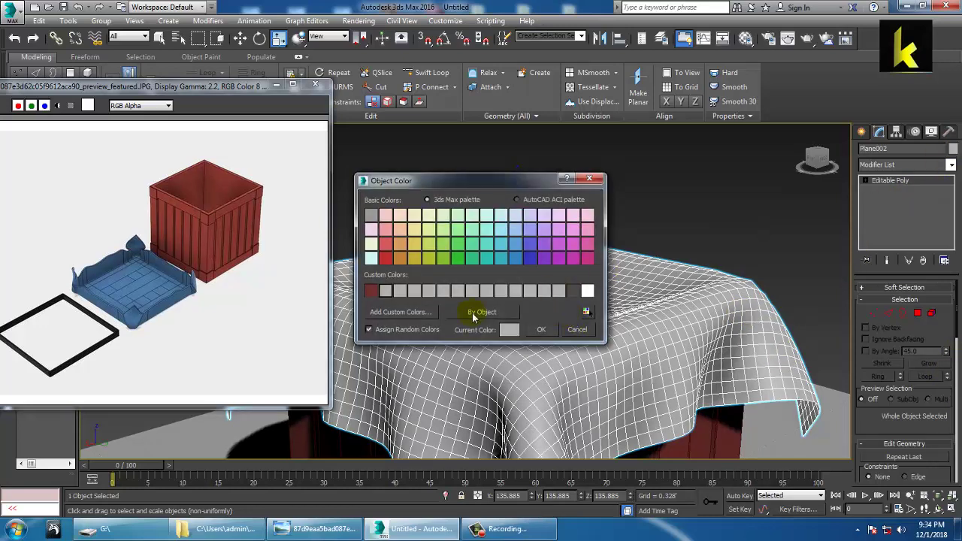
{"action": "left_click", "coordinate": [397, 312]}
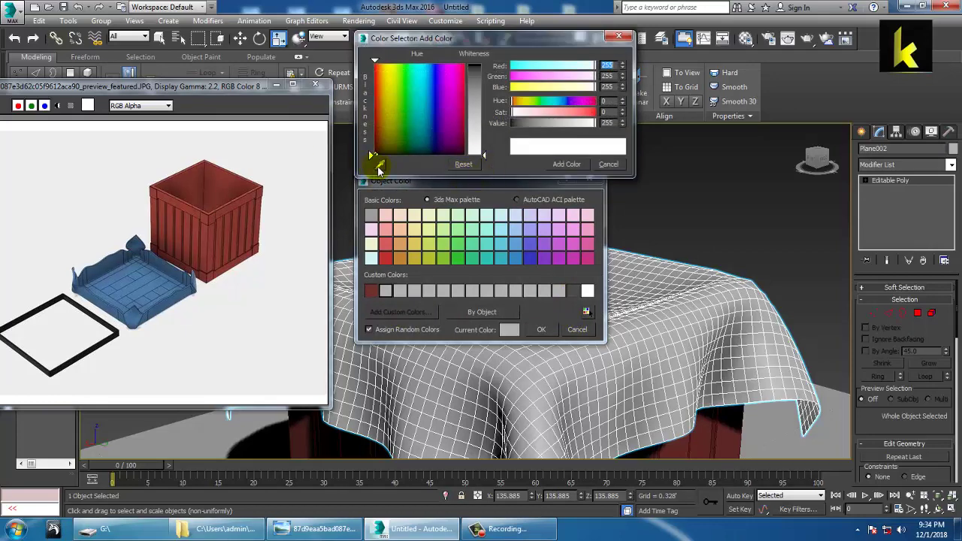
{"action": "left_click", "coordinate": [155, 280]}
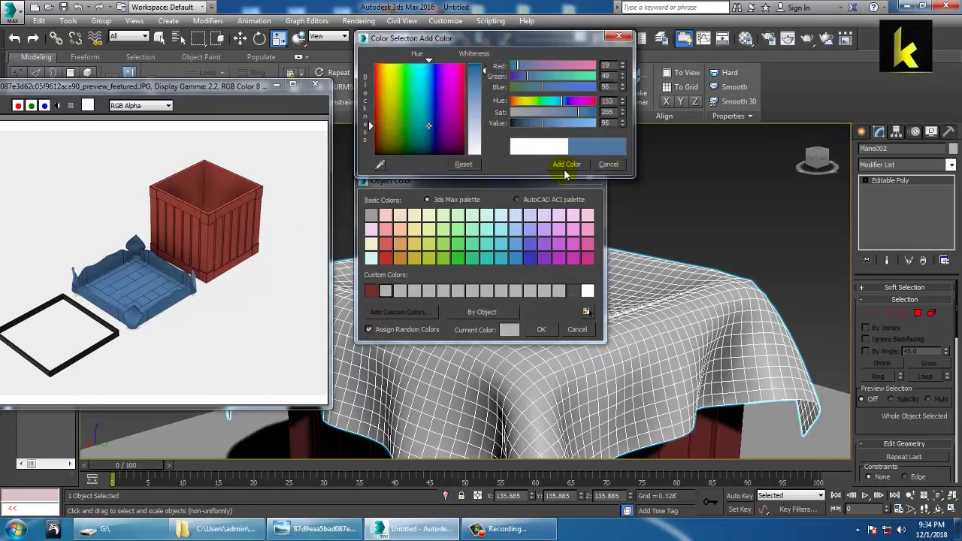
{"action": "left_click", "coordinate": [540, 331]}
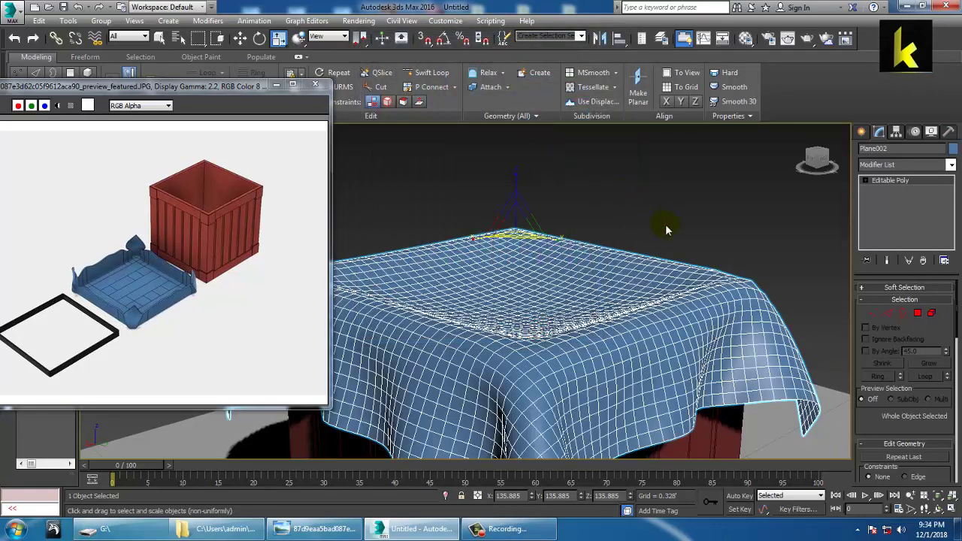
{"action": "left_click", "coordinate": [663, 225]}
{"action": "middle_click_drag", "start_coordinate": [669, 271], "coordinate": [689, 272], "text": "alt"}
{"action": "scroll", "coordinate": [689, 272], "scroll_direction": "down", "scroll_amount": 5}
{"action": "scroll", "coordinate": [678, 273], "scroll_direction": "up", "scroll_amount": 3}
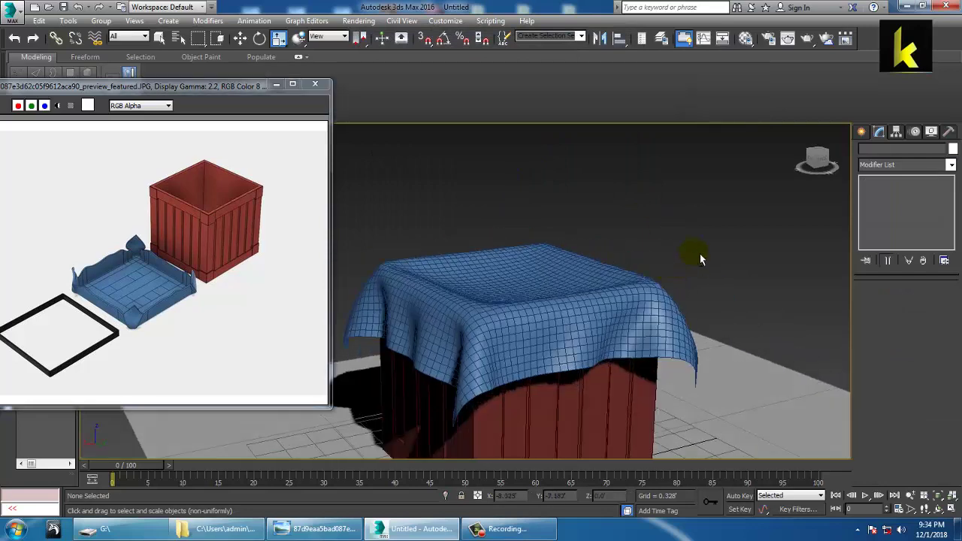
- Select the blue cloth in the Top view, return to the maximized Perspective view and convert the cloth to Editable Poly again
{"action": "key", "text": "alt+w"}
{"action": "left_click", "coordinate": [381, 222]}
{"action": "key", "text": "alt+w"}
{"action": "scroll", "coordinate": [567, 245], "scroll_direction": "up", "scroll_amount": 5}
{"action": "key", "text": "alt+w"}
{"action": "left_click", "coordinate": [683, 386]}
{"action": "key", "text": "alt+w"}
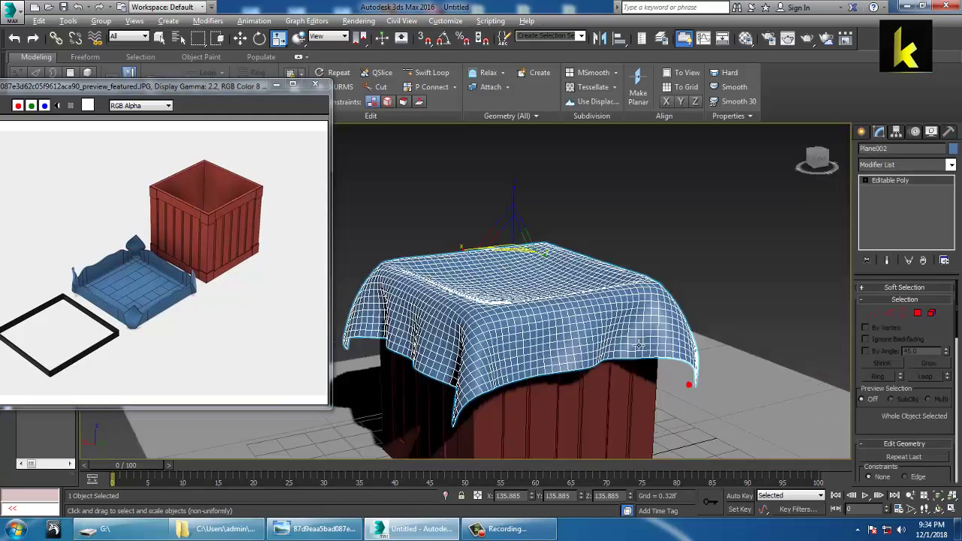
{"action": "middle_click_drag", "start_coordinate": [638, 345], "coordinate": [594, 315], "text": "alt"}
{"action": "right_click", "coordinate": [568, 294]}
{"action": "mouse_move", "coordinate": [636, 416]}
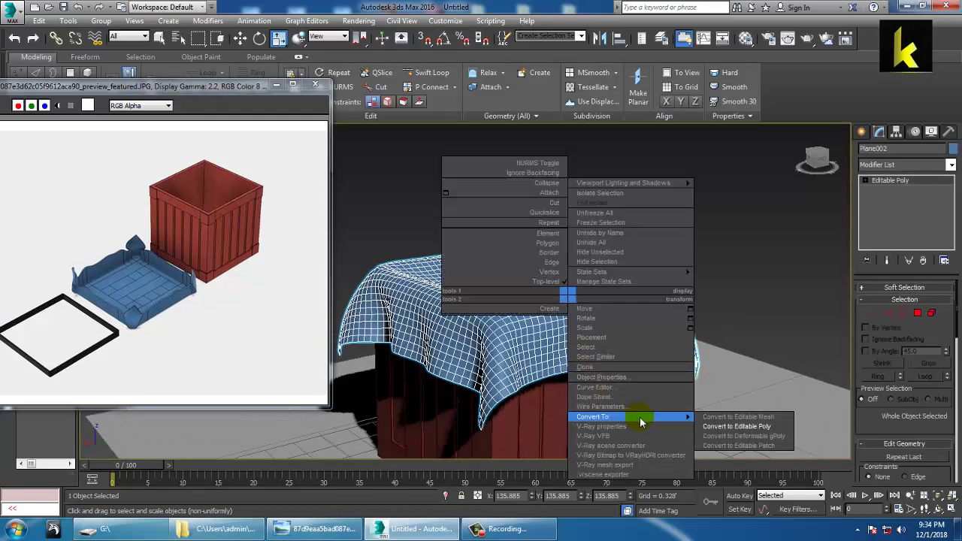
{"action": "left_click", "coordinate": [756, 427]}
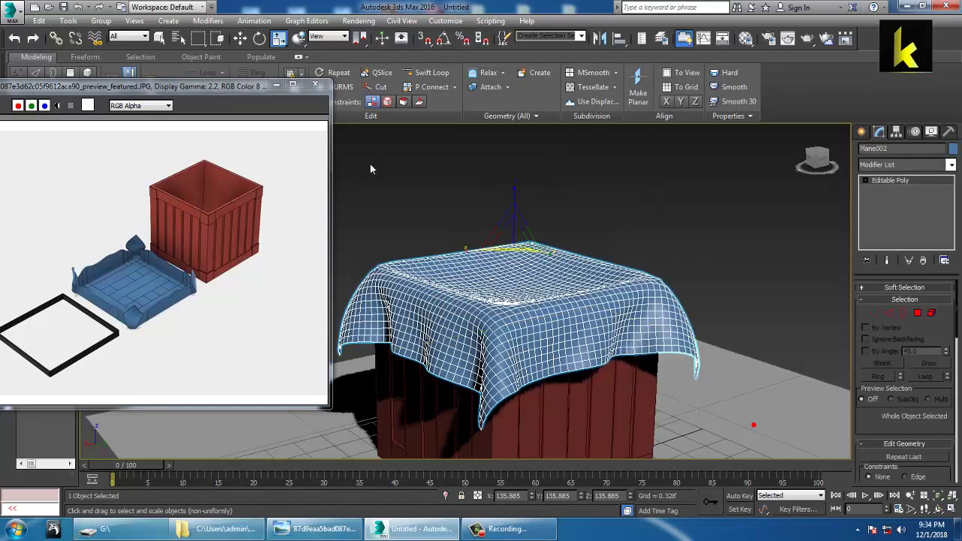
- Reshape the cloth's side and front hanging corners with the Freeform Shift brush
{"action": "left_click", "coordinate": [86, 57]}
{"action": "left_click", "coordinate": [372, 86]}
{"action": "middle_click_drag", "start_coordinate": [715, 311], "coordinate": [723, 347], "text": "alt"}
{"action": "left_click_drag", "start_coordinate": [689, 347], "coordinate": [672, 331]}
{"action": "mouse_move", "coordinate": [689, 363]}
{"action": "left_mouse_down"}
{"action": "mouse_move", "coordinate": [670, 371]}
{"action": "mouse_move", "coordinate": [682, 375]}
{"action": "left_mouse_up"}
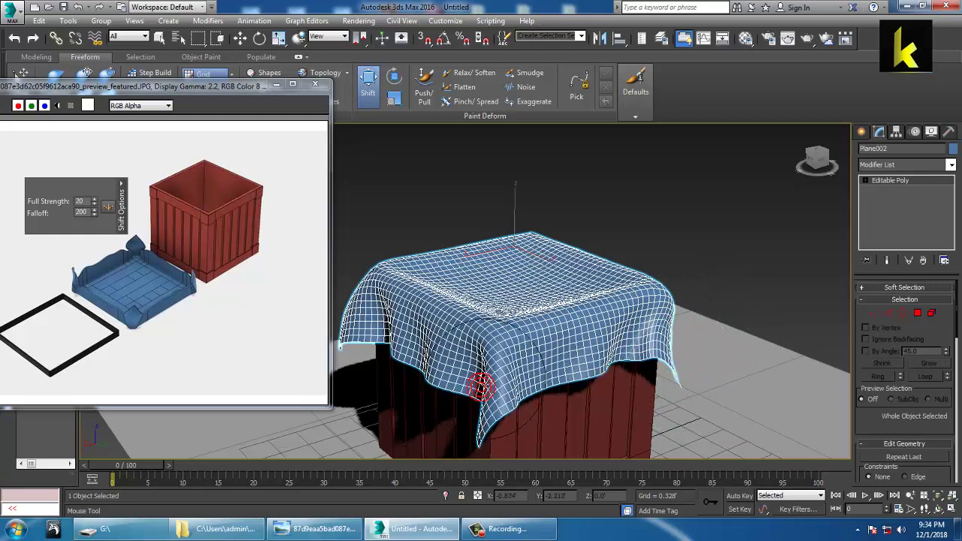
{"action": "left_click_drag", "start_coordinate": [476, 389], "coordinate": [436, 369]}
- Shift the hanging edge on another side of the cloth, and undo the last stroke
{"action": "middle_click_drag", "start_coordinate": [442, 304], "coordinate": [564, 315], "text": "alt"}
{"action": "mouse_move", "coordinate": [524, 334]}
{"action": "left_mouse_down"}
{"action": "mouse_move", "coordinate": [494, 365]}
{"action": "mouse_move", "coordinate": [524, 361]}
{"action": "left_mouse_up"}
{"action": "left_click_drag", "start_coordinate": [623, 362], "coordinate": [709, 368]}
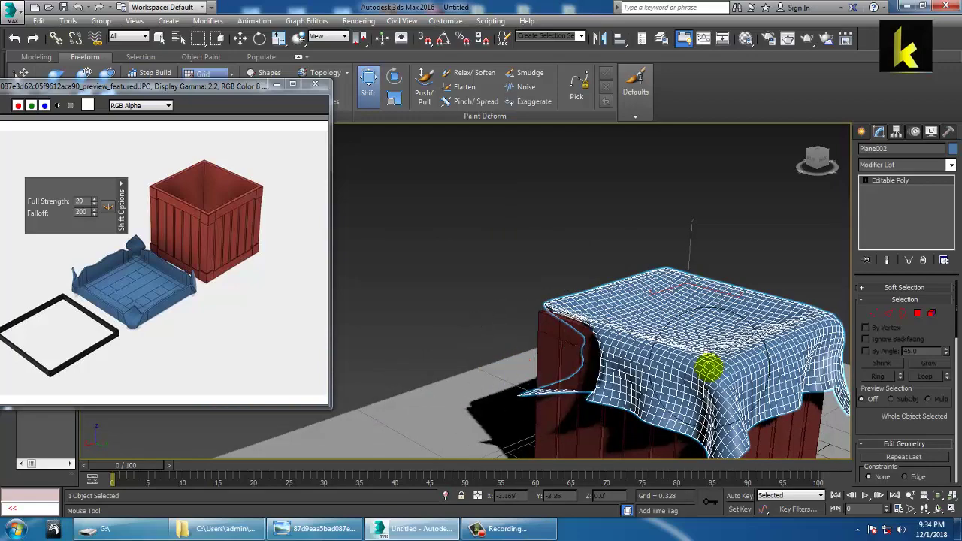
{"action": "key", "text": "ctrl+z"}
{"action": "middle_click_drag", "start_coordinate": [597, 320], "coordinate": [736, 318], "text": "alt"}
{"action": "mouse_move", "coordinate": [735, 351]}
{"action": "middle_mouse_down"}
{"action": "mouse_move", "coordinate": [632, 264]}
{"action": "mouse_move", "coordinate": [665, 271]}
{"action": "middle_mouse_up"}
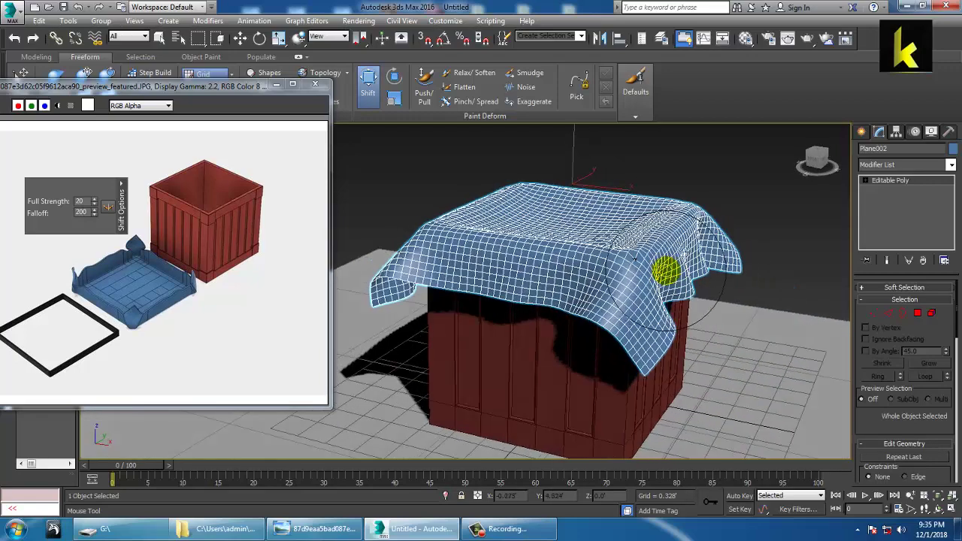
- Shape the remaining corners and hanging edges around the cloth into uneven folds with the Shift brush
{"action": "middle_click_drag", "start_coordinate": [620, 295], "coordinate": [508, 286], "text": "alt"}
{"action": "left_click_drag", "start_coordinate": [492, 288], "coordinate": [511, 294]}
{"action": "mouse_move", "coordinate": [507, 278]}
{"action": "middle_mouse_down", "text": "alt"}
{"action": "mouse_move", "coordinate": [442, 266]}
{"action": "mouse_move", "coordinate": [519, 268]}
{"action": "middle_mouse_up", "text": "alt"}
{"action": "left_click_drag", "start_coordinate": [421, 230], "coordinate": [433, 233]}
{"action": "middle_click_drag", "start_coordinate": [458, 278], "coordinate": [679, 297], "text": "alt"}
{"action": "mouse_move", "coordinate": [637, 290]}
{"action": "left_mouse_down"}
{"action": "mouse_move", "coordinate": [700, 278]}
{"action": "mouse_move", "coordinate": [696, 272]}
{"action": "mouse_move", "coordinate": [670, 314]}
{"action": "left_mouse_up"}
{"action": "mouse_move", "coordinate": [671, 314]}
{"action": "middle_mouse_down", "text": "alt"}
{"action": "mouse_move", "coordinate": [543, 311]}
{"action": "mouse_move", "coordinate": [683, 320]}
{"action": "middle_mouse_up", "text": "alt"}
{"action": "left_click_drag", "start_coordinate": [686, 295], "coordinate": [689, 281]}
{"action": "middle_click_drag", "start_coordinate": [689, 281], "coordinate": [746, 282], "text": "alt"}
{"action": "mouse_move", "coordinate": [611, 322]}
{"action": "middle_mouse_down", "text": "alt"}
{"action": "mouse_move", "coordinate": [608, 256]}
{"action": "mouse_move", "coordinate": [708, 265]}
{"action": "middle_mouse_up", "text": "alt"}
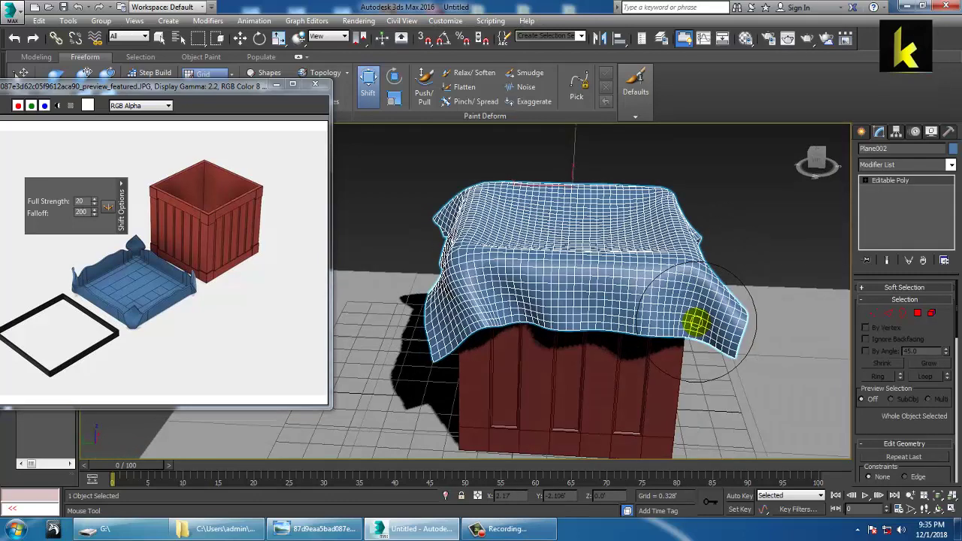
- Maximize the Top view and save the scene to the Desktop as propppp.max
{"action": "key", "text": "alt+w"}
{"action": "right_click", "coordinate": [448, 218]}
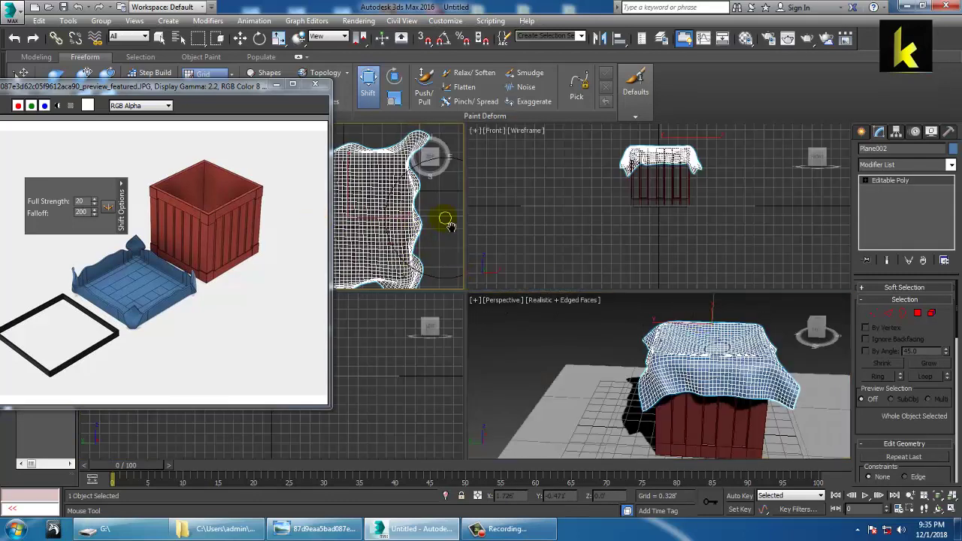
{"action": "key", "text": "alt+w"}
{"action": "middle_click_drag", "start_coordinate": [470, 222], "coordinate": [516, 220]}
{"action": "key", "text": "ctrl+s"}
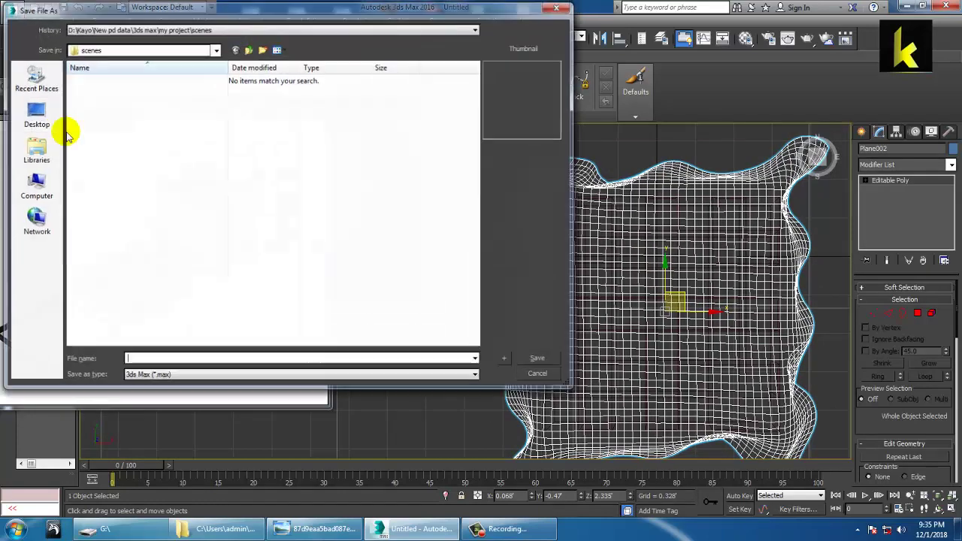
{"action": "type", "text": "p"}
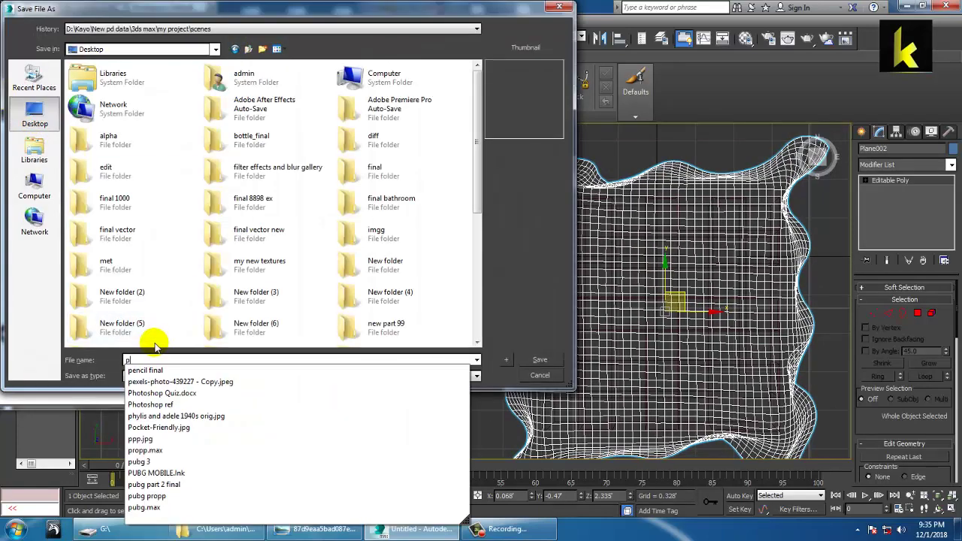
{"action": "type", "text": "ropppp"}
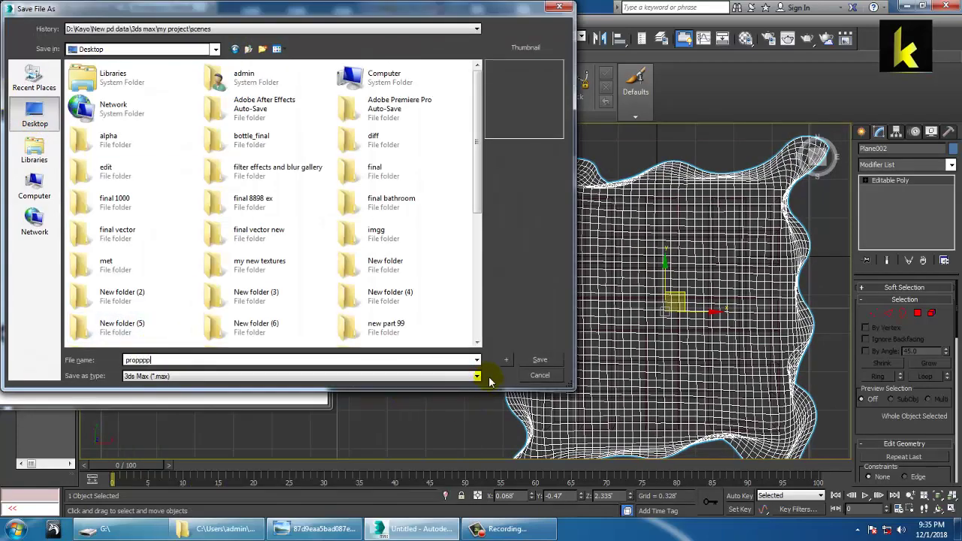
{"action": "left_click", "coordinate": [538, 362]}
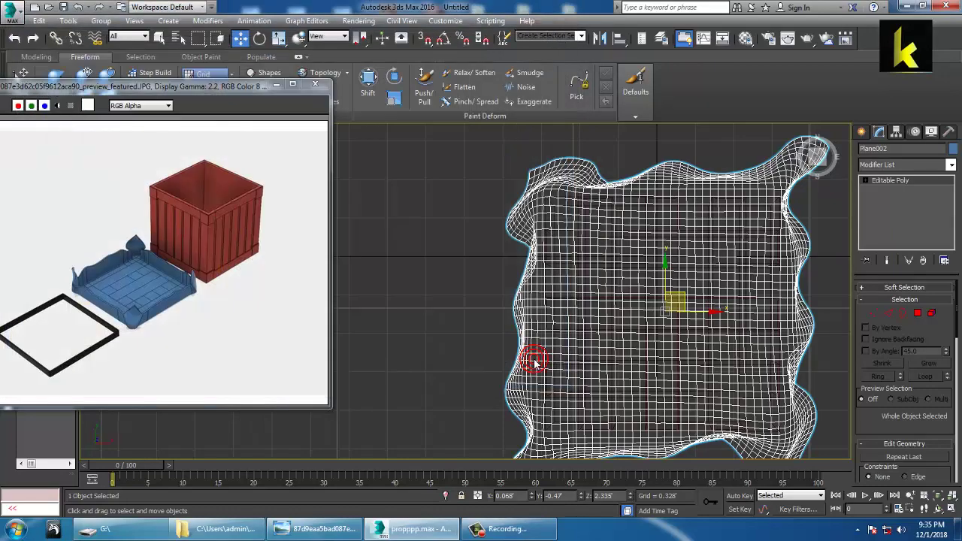
- Draw a rectangle spline about 2.2 by 2.2 feet around the crate in the Top view
{"action": "left_click", "coordinate": [861, 132]}
{"action": "left_click", "coordinate": [880, 150]}
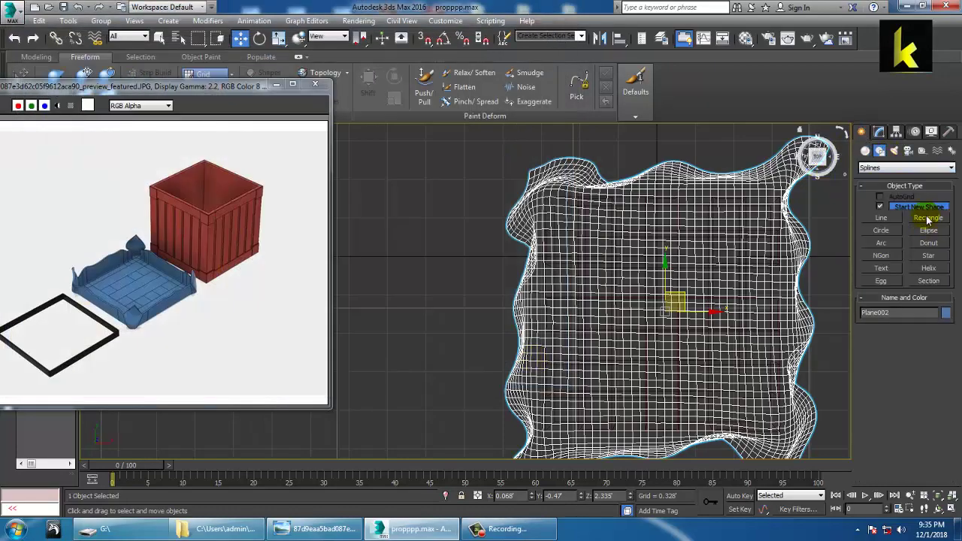
{"action": "left_click", "coordinate": [928, 218]}
{"action": "middle_click_drag", "start_coordinate": [538, 243], "coordinate": [411, 205]}
{"action": "middle_click_drag", "start_coordinate": [434, 173], "coordinate": [443, 202]}
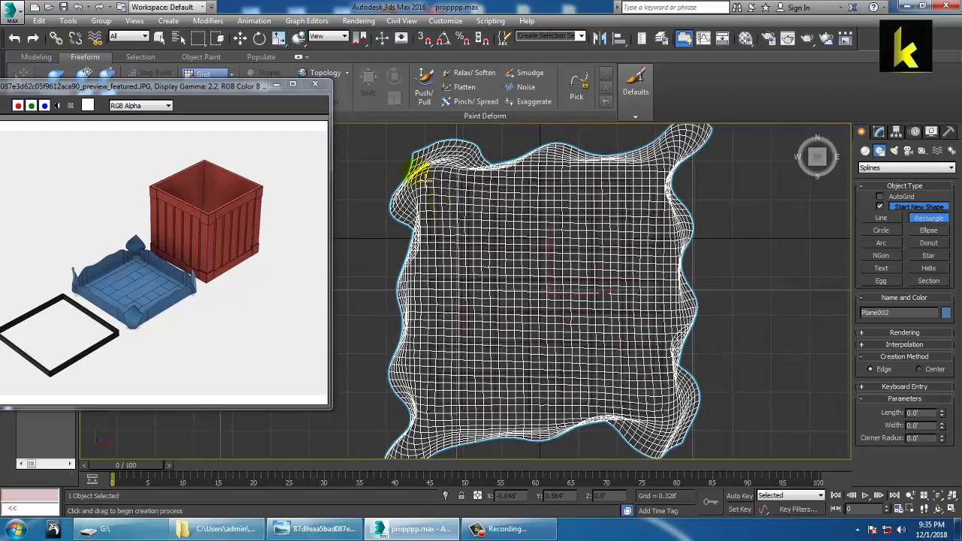
{"action": "left_click_drag", "start_coordinate": [412, 163], "coordinate": [679, 430]}
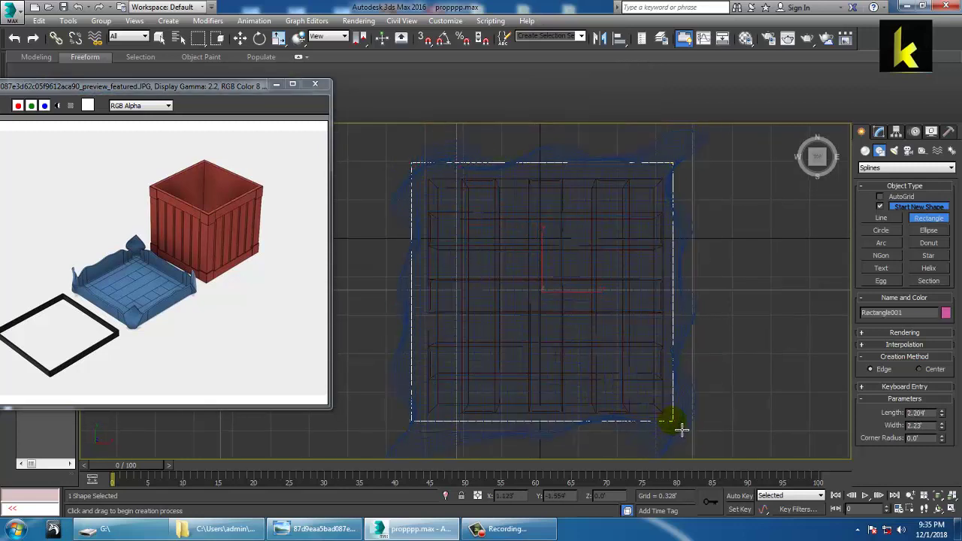
- Raise the rectangle spline from the ground to the level of the cloth cover, at about 1.72 feet in Z
{"action": "key", "text": "w"}
{"action": "key", "text": "alt+w"}
{"action": "middle_click_drag", "start_coordinate": [682, 428], "coordinate": [631, 421]}
{"action": "key", "text": "alt+w"}
{"action": "middle_click_drag", "start_coordinate": [622, 347], "coordinate": [560, 373], "text": "alt"}
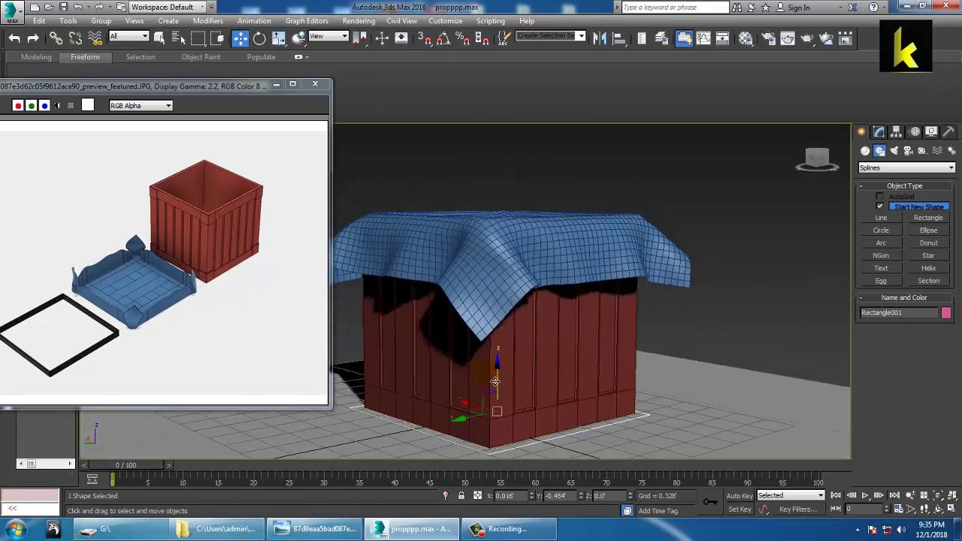
{"action": "left_click_drag", "start_coordinate": [506, 375], "coordinate": [519, 223]}
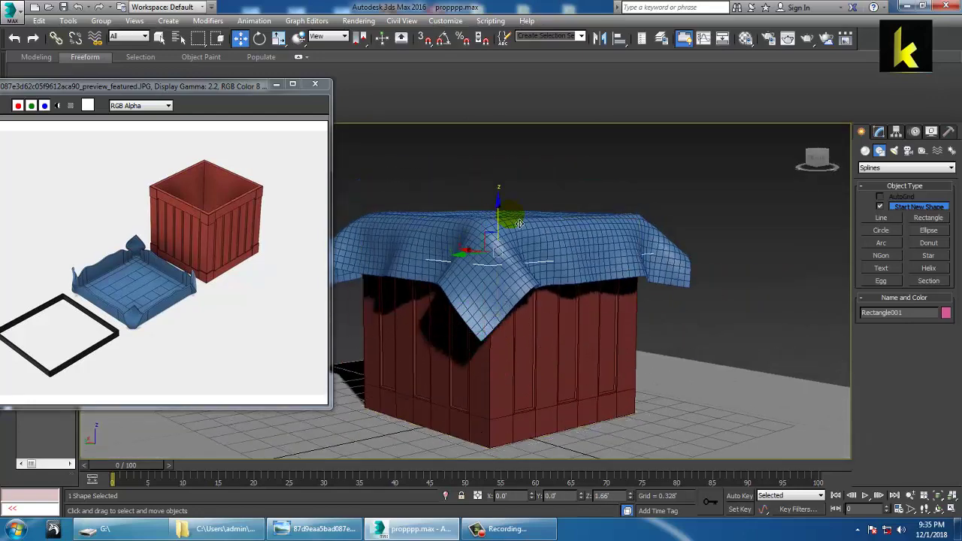
{"action": "middle_click_drag", "start_coordinate": [580, 253], "coordinate": [583, 262], "text": "alt"}
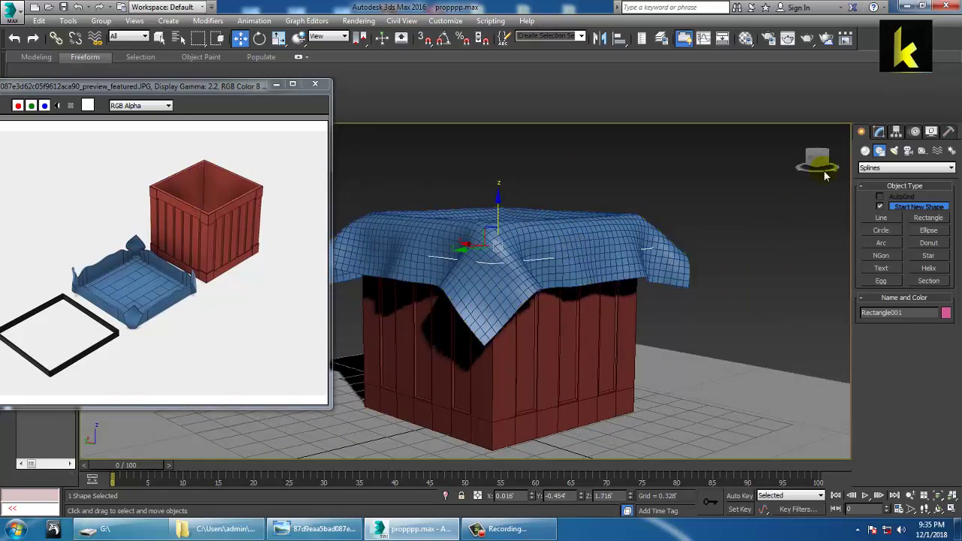
- Show the rectangle spline in the viewport as a rectangular strap with length 0.1' and width 0.038'
{"action": "left_click", "coordinate": [878, 132]}
{"action": "left_click", "coordinate": [903, 288]}
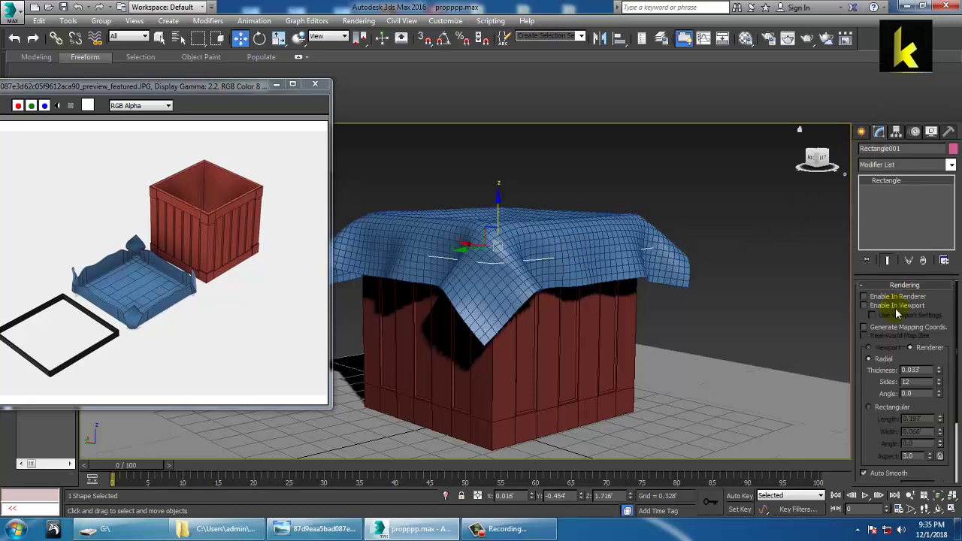
{"action": "left_click", "coordinate": [864, 306]}
{"action": "left_click", "coordinate": [869, 407]}
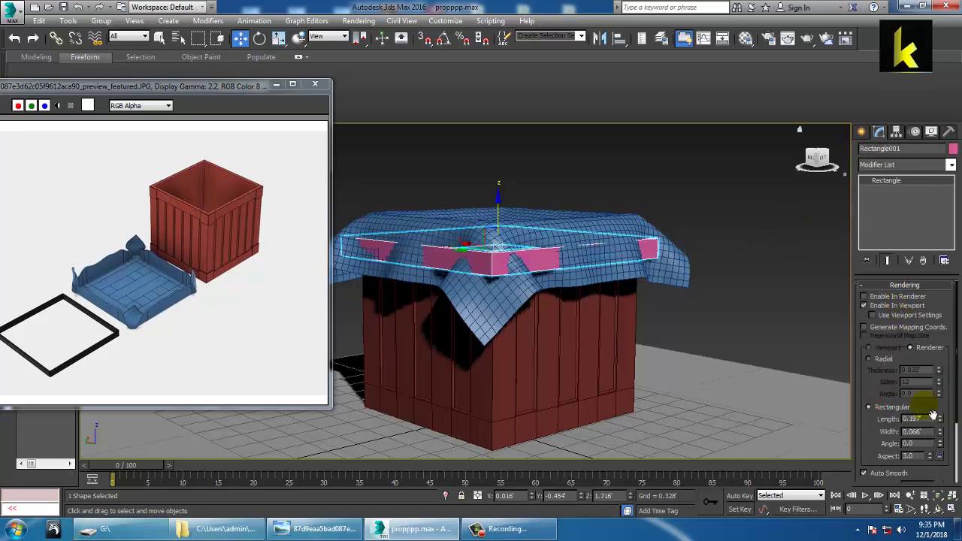
{"action": "left_click_drag", "start_coordinate": [949, 424], "coordinate": [949, 454]}
{"action": "mouse_move", "coordinate": [529, 293]}
{"action": "middle_mouse_down", "text": "alt"}
{"action": "mouse_move", "coordinate": [555, 307]}
{"action": "mouse_move", "coordinate": [531, 284]}
{"action": "middle_mouse_up", "text": "alt"}
{"action": "scroll", "coordinate": [530, 284], "scroll_direction": "up", "scroll_amount": 2}
{"action": "scroll", "coordinate": [530, 278], "scroll_direction": "down", "scroll_amount": 2}
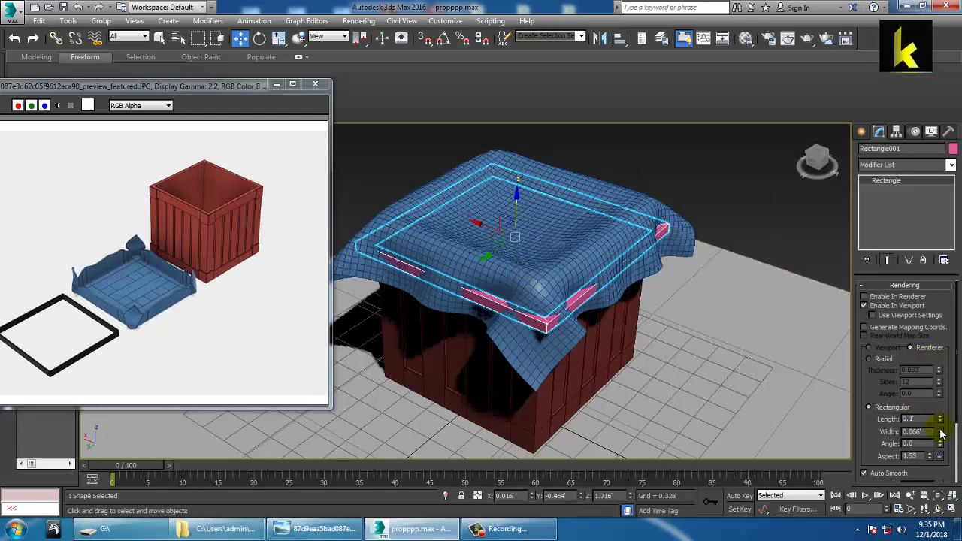
{"action": "mouse_move", "coordinate": [952, 450]}
{"action": "left_mouse_down"}
{"action": "mouse_move", "coordinate": [957, 477]}
{"action": "mouse_move", "coordinate": [957, 469]}
{"action": "left_mouse_up"}
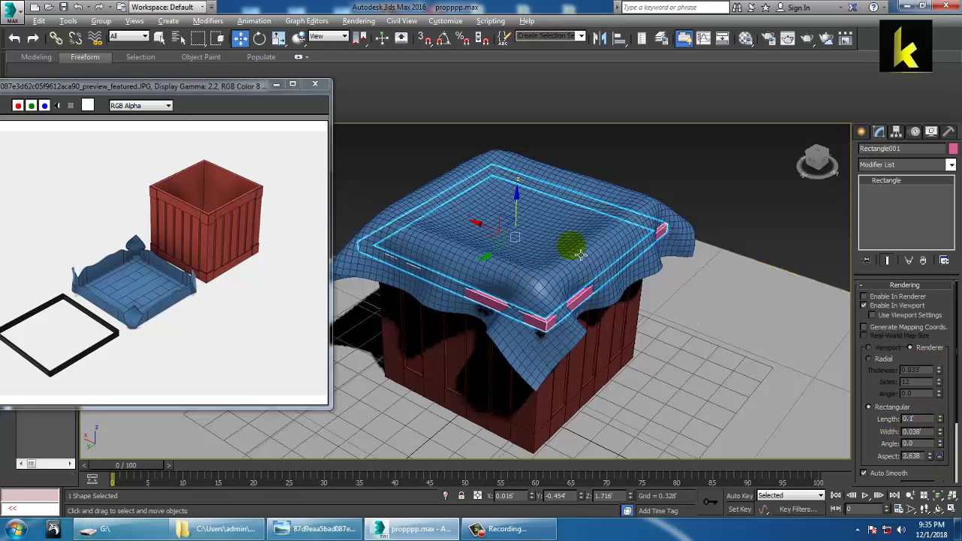
- Scale the strap frame up to about 105% and lower it around the middle of the crate, to Z 0.945'
{"action": "middle_click_drag", "start_coordinate": [593, 270], "coordinate": [509, 218], "text": "alt"}
{"action": "key", "text": "r"}
{"action": "left_click_drag", "start_coordinate": [529, 238], "coordinate": [526, 225]}
{"action": "middle_click_drag", "start_coordinate": [526, 226], "coordinate": [560, 197], "text": "alt"}
{"action": "key", "text": "w"}
{"action": "left_click_drag", "start_coordinate": [526, 203], "coordinate": [518, 266]}
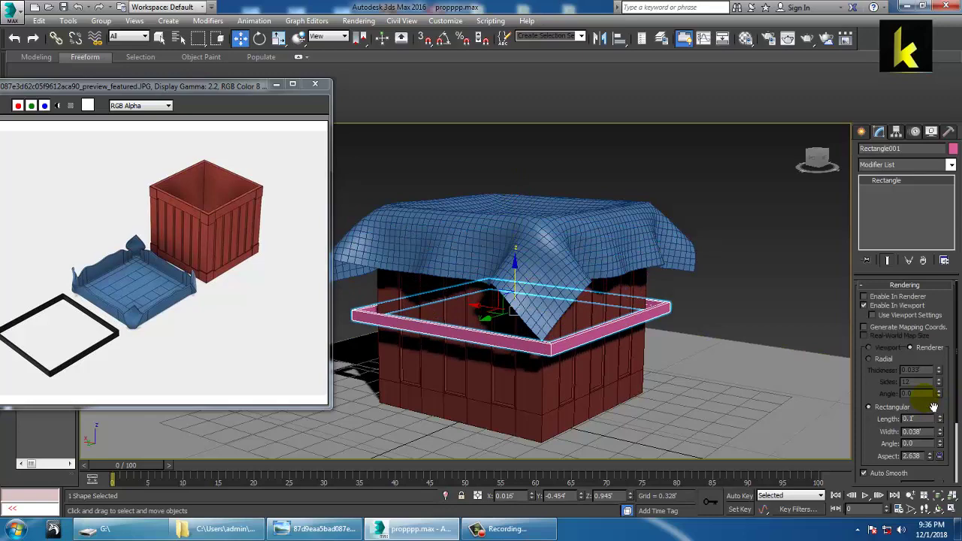
{"action": "left_click", "coordinate": [752, 371]}
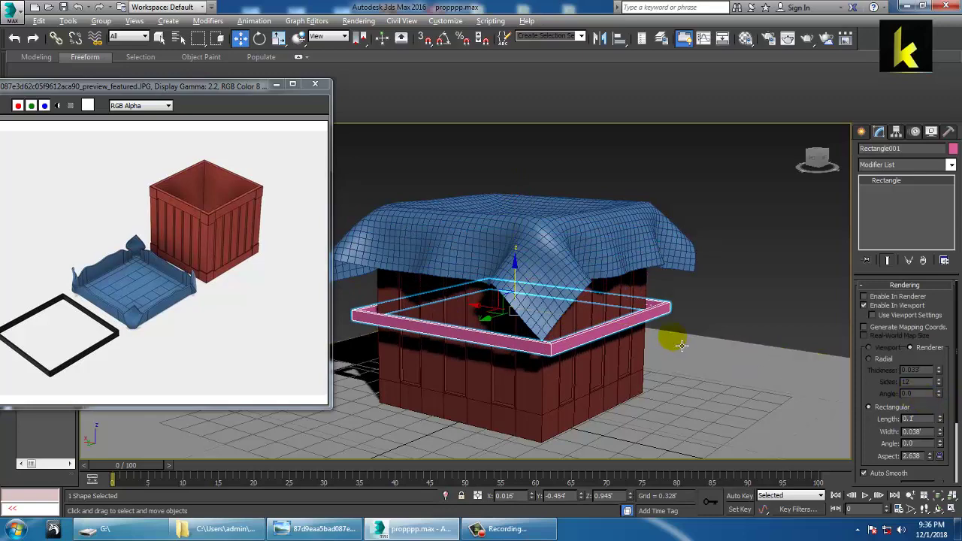
{"action": "middle_click_drag", "start_coordinate": [689, 347], "coordinate": [702, 338], "text": "alt"}
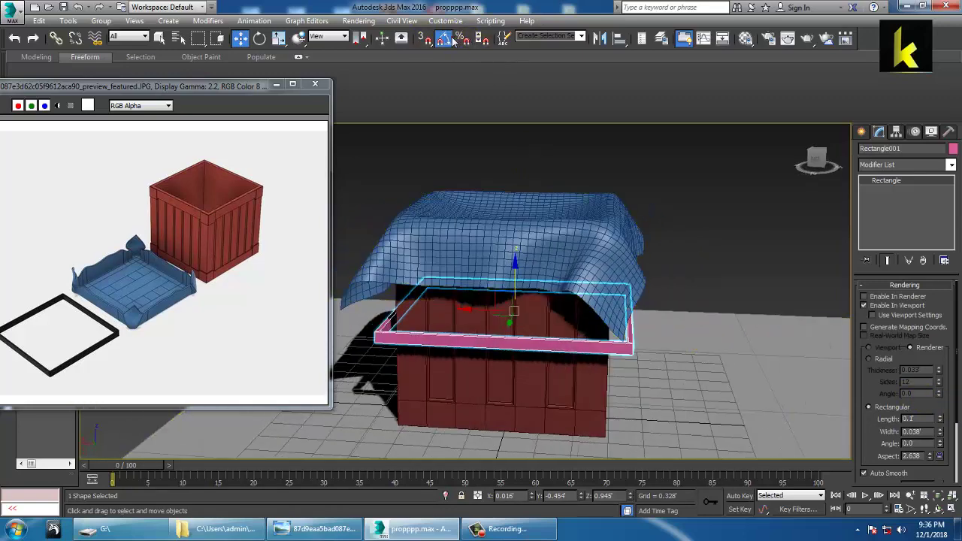
{"action": "key", "text": "e"}
{"action": "left_click_drag", "start_coordinate": [556, 297], "coordinate": [565, 308]}
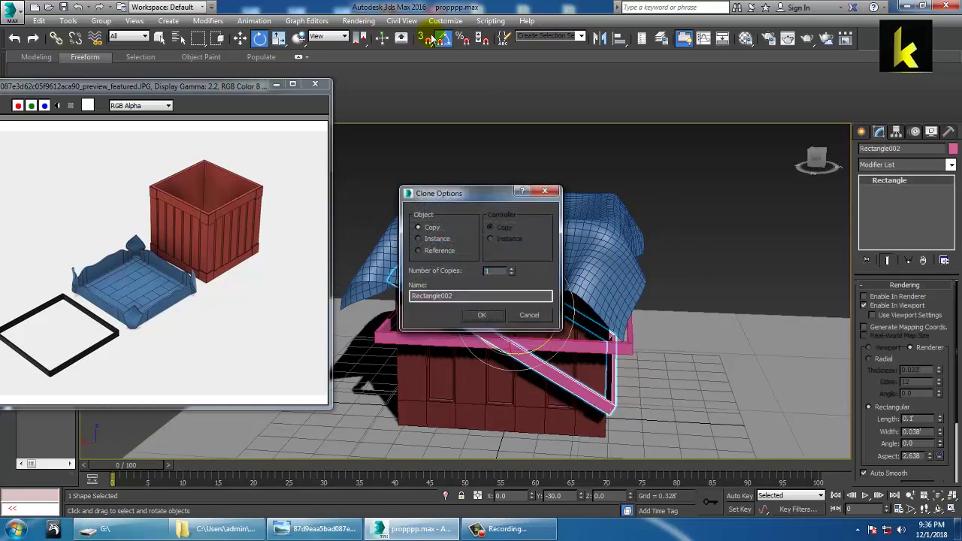
{"action": "left_click", "coordinate": [529, 314]}
- Set the angle snap to 90 degrees, then rotate a copy of the strap frame upright and shift it to X 0.544'
{"action": "right_click", "coordinate": [444, 39]}
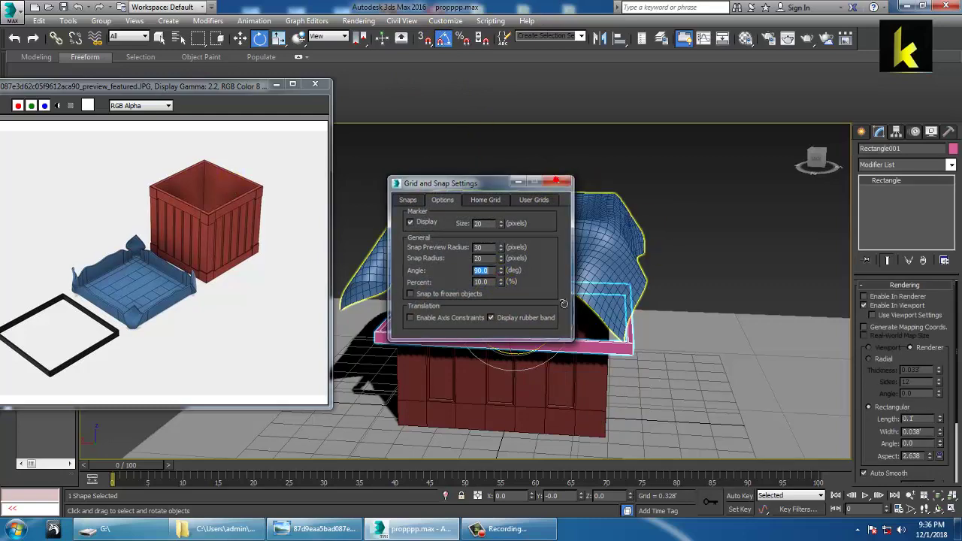
{"action": "left_click", "coordinate": [551, 182]}
{"action": "left_click_drag", "start_coordinate": [556, 295], "coordinate": [548, 275]}
{"action": "mouse_move", "coordinate": [593, 268]}
{"action": "middle_mouse_down", "text": "alt"}
{"action": "mouse_move", "coordinate": [547, 254]}
{"action": "mouse_move", "coordinate": [573, 234]}
{"action": "mouse_move", "coordinate": [596, 234]}
{"action": "middle_mouse_up", "text": "alt"}
{"action": "key", "text": "w"}
{"action": "left_click_drag", "start_coordinate": [476, 323], "coordinate": [426, 319]}
{"action": "mouse_move", "coordinate": [426, 319]}
{"action": "middle_mouse_down", "text": "alt"}
{"action": "mouse_move", "coordinate": [451, 313]}
{"action": "mouse_move", "coordinate": [435, 320]}
{"action": "middle_mouse_up", "text": "alt"}
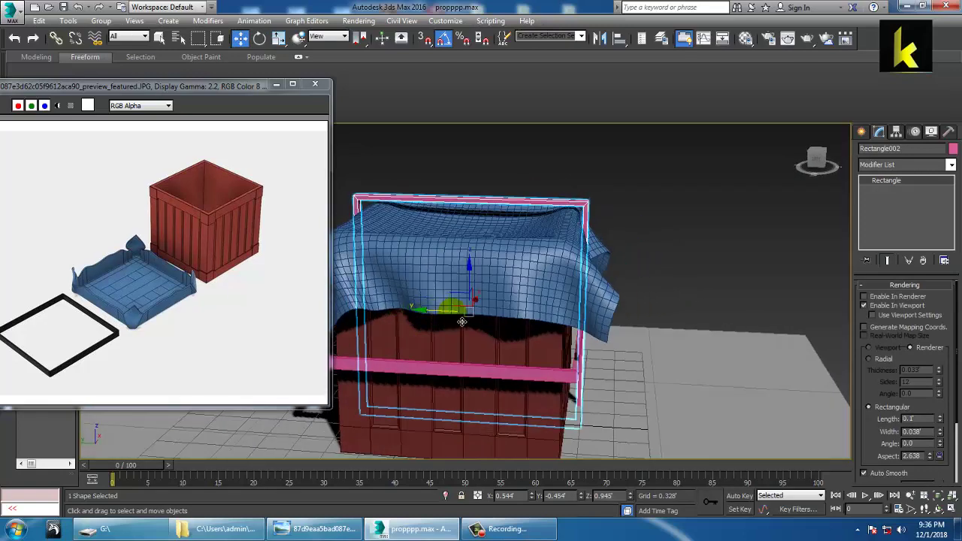
- Scale the upright strap down to about 96% and change its object color to dark grey
{"action": "key", "text": "r"}
{"action": "middle_click_drag", "start_coordinate": [496, 320], "coordinate": [478, 318], "text": "alt"}
{"action": "left_click_drag", "start_coordinate": [479, 318], "coordinate": [479, 315]}
{"action": "middle_click_drag", "start_coordinate": [517, 299], "coordinate": [559, 283], "text": "alt"}
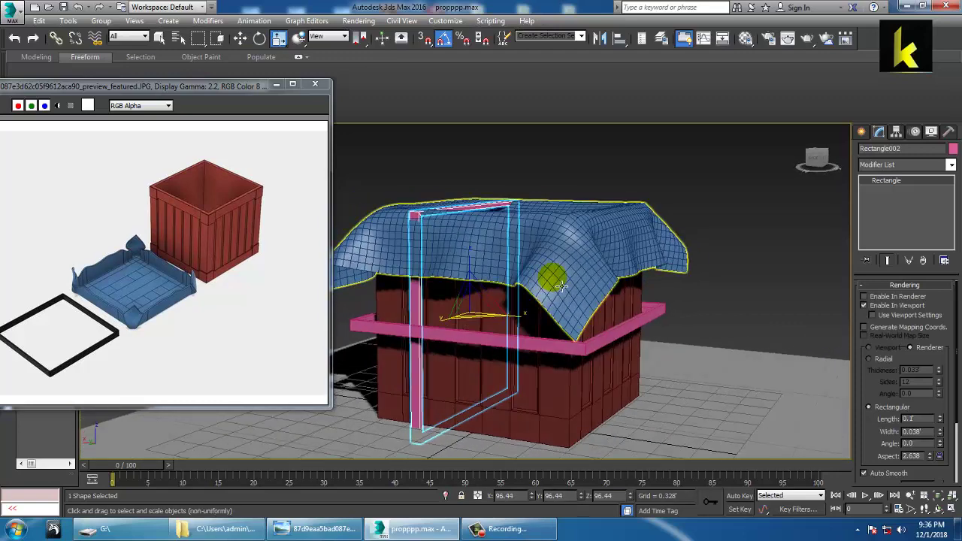
{"action": "left_click", "coordinate": [952, 148]}
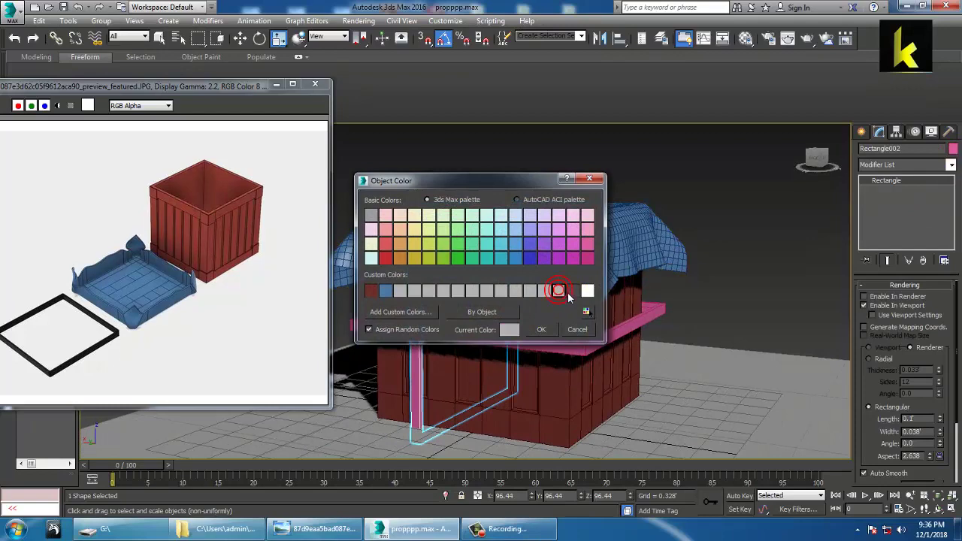
{"action": "left_click", "coordinate": [548, 329]}
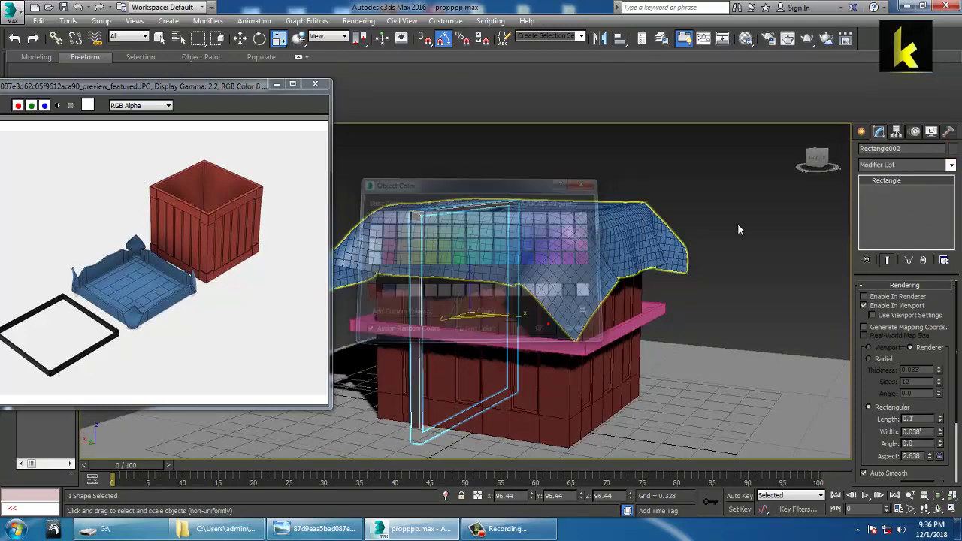
- Uniformly scale the horizontal pink strap down so it sits closer to the crate's sides
{"action": "left_click", "coordinate": [473, 348]}
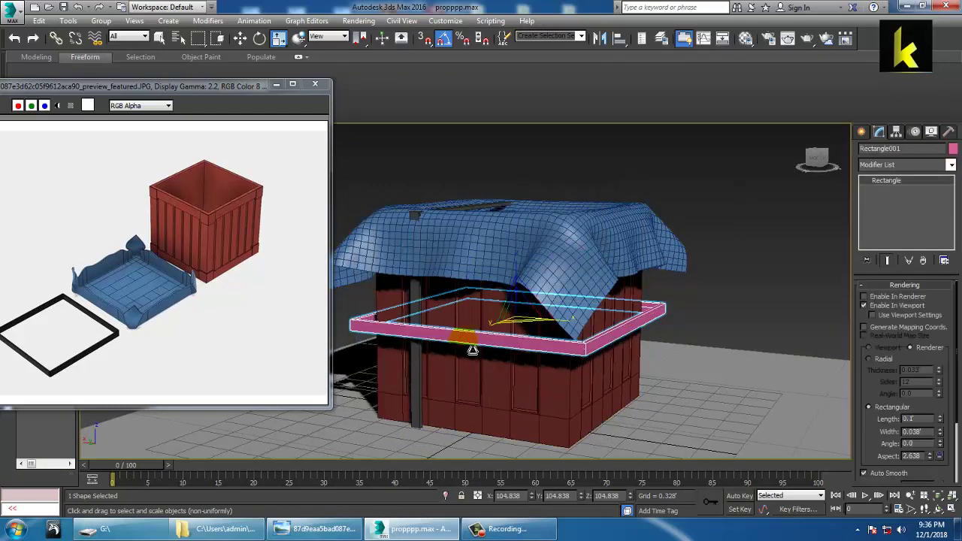
{"action": "key", "text": "r"}
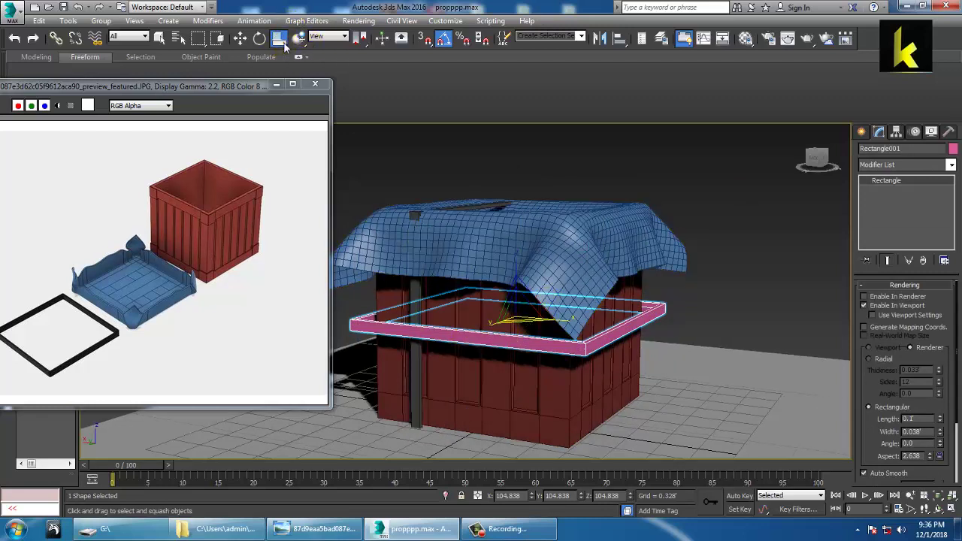
{"action": "left_click_drag", "start_coordinate": [281, 60], "coordinate": [280, 58]}
{"action": "left_click_drag", "start_coordinate": [530, 338], "coordinate": [533, 330]}
{"action": "key", "text": "w"}
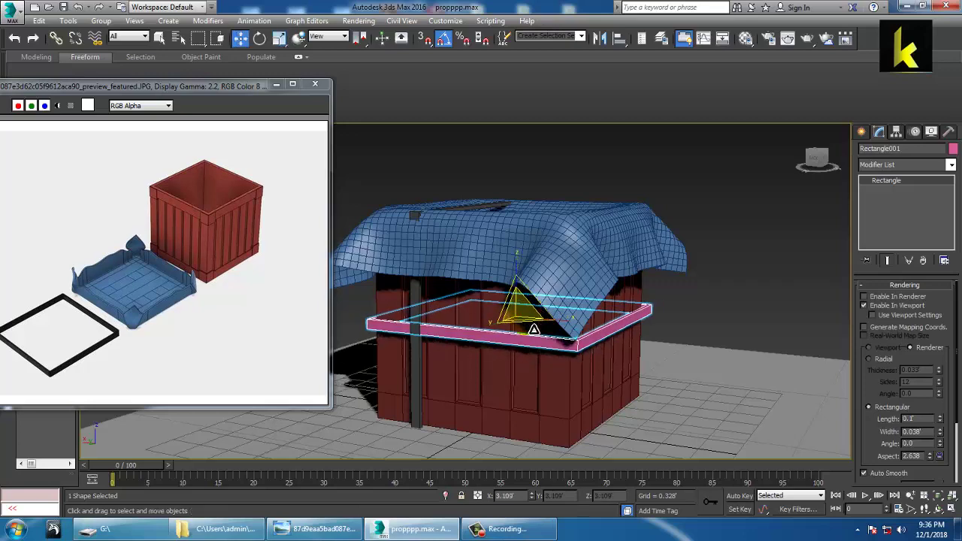
{"action": "middle_click_drag", "start_coordinate": [534, 330], "coordinate": [511, 322], "text": "alt"}
- Copy the upright dark strap along X and position the copy toward the opposite side of the crate
{"action": "left_click", "coordinate": [487, 311]}
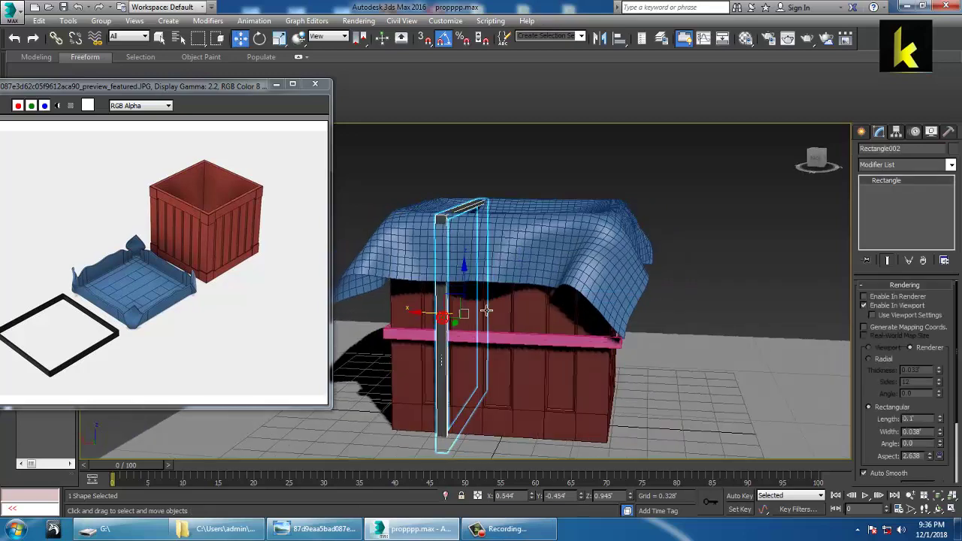
{"action": "left_click_drag", "start_coordinate": [434, 322], "coordinate": [493, 323], "text": "shift"}
{"action": "left_click", "coordinate": [486, 319]}
{"action": "middle_click_drag", "start_coordinate": [577, 320], "coordinate": [595, 322], "text": "alt"}
{"action": "left_click_drag", "start_coordinate": [510, 325], "coordinate": [531, 325]}
{"action": "scroll", "coordinate": [531, 325], "scroll_direction": "down", "scroll_amount": 4}
{"action": "middle_click_drag", "start_coordinate": [531, 326], "coordinate": [591, 355], "text": "alt"}
{"action": "scroll", "coordinate": [504, 350], "scroll_direction": "up", "scroll_amount": 2}
- Rotate a copy of the upright strap 90 degrees about the vertical axis so it crosses the two existing straps
{"action": "key", "text": "r"}
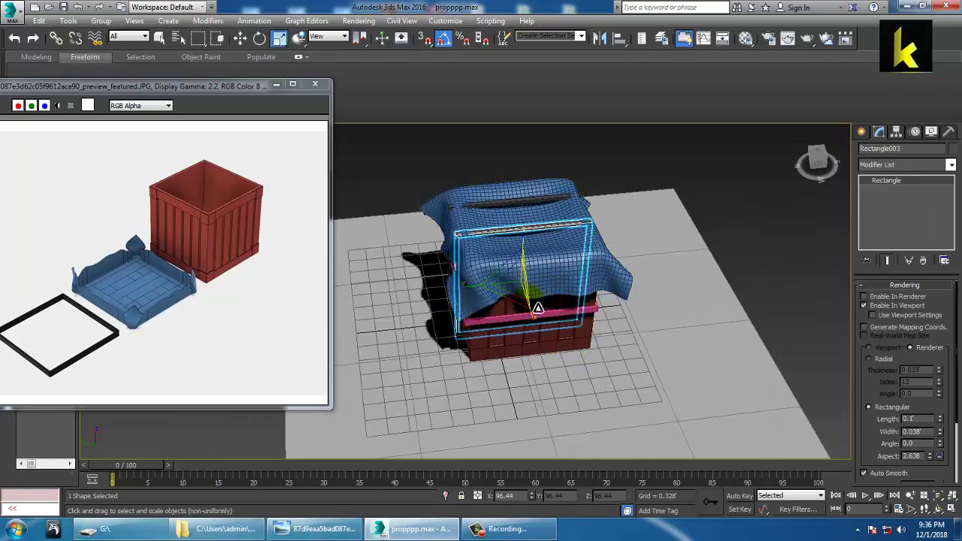
{"action": "key", "text": "e"}
{"action": "left_click_drag", "start_coordinate": [528, 316], "coordinate": [509, 313], "text": "shift"}
{"action": "left_click", "coordinate": [495, 316]}
{"action": "key", "text": "w"}
{"action": "mouse_move", "coordinate": [524, 301]}
{"action": "middle_mouse_down", "text": "alt"}
{"action": "mouse_move", "coordinate": [582, 225]}
{"action": "mouse_move", "coordinate": [559, 287]}
{"action": "mouse_move", "coordinate": [455, 314]}
{"action": "middle_mouse_up", "text": "alt"}
{"action": "scroll", "coordinate": [581, 250], "scroll_direction": "up", "scroll_amount": 3}
{"action": "key", "text": "alt+w"}
{"action": "key", "text": "alt+w"}
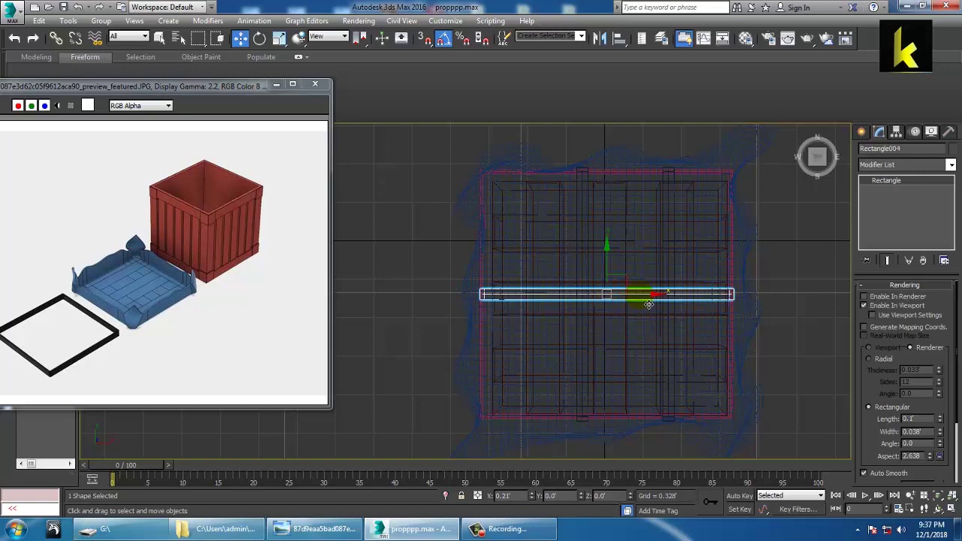
- Copy the crossing strap along its axis so two parallel straps cross the first pair over the cloth
{"action": "key", "text": "alt+w"}
{"action": "key", "text": "alt+w"}
{"action": "middle_click_drag", "start_coordinate": [701, 369], "coordinate": [484, 352], "text": "alt"}
{"action": "mouse_move", "coordinate": [481, 353]}
{"action": "left_mouse_down"}
{"action": "mouse_move", "coordinate": [447, 363]}
{"action": "mouse_move", "coordinate": [517, 338]}
{"action": "left_mouse_up"}
{"action": "left_click", "coordinate": [482, 316]}
{"action": "mouse_move", "coordinate": [481, 319]}
{"action": "middle_mouse_down", "text": "alt"}
{"action": "mouse_move", "coordinate": [616, 269]}
{"action": "mouse_move", "coordinate": [662, 296]}
{"action": "mouse_move", "coordinate": [678, 256]}
{"action": "middle_mouse_up", "text": "alt"}
- Start the Push/Pull brush on the cloth cover and set its size to 25.690 and strength to 0.780
{"action": "left_click", "coordinate": [662, 296]}
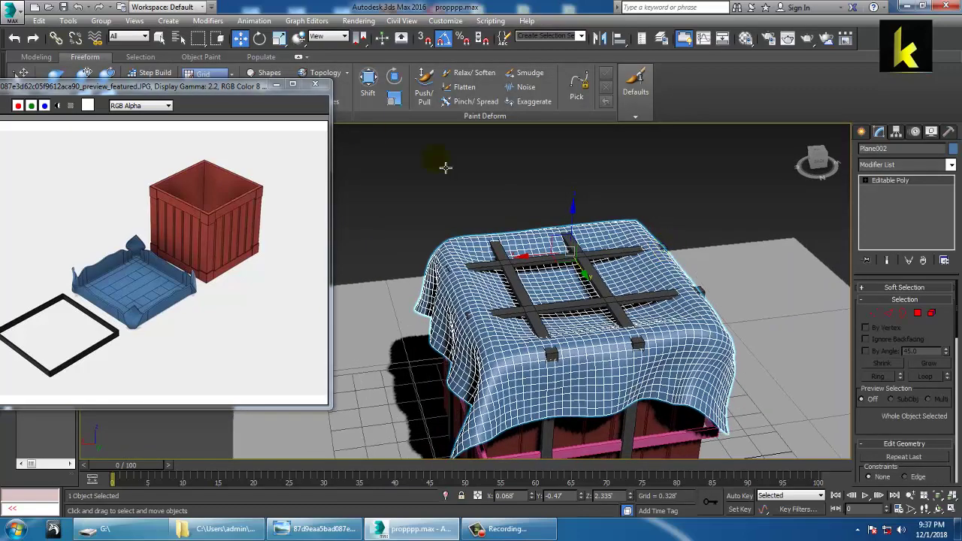
{"action": "left_click", "coordinate": [424, 81]}
{"action": "left_click_drag", "start_coordinate": [521, 280], "coordinate": [562, 275]}
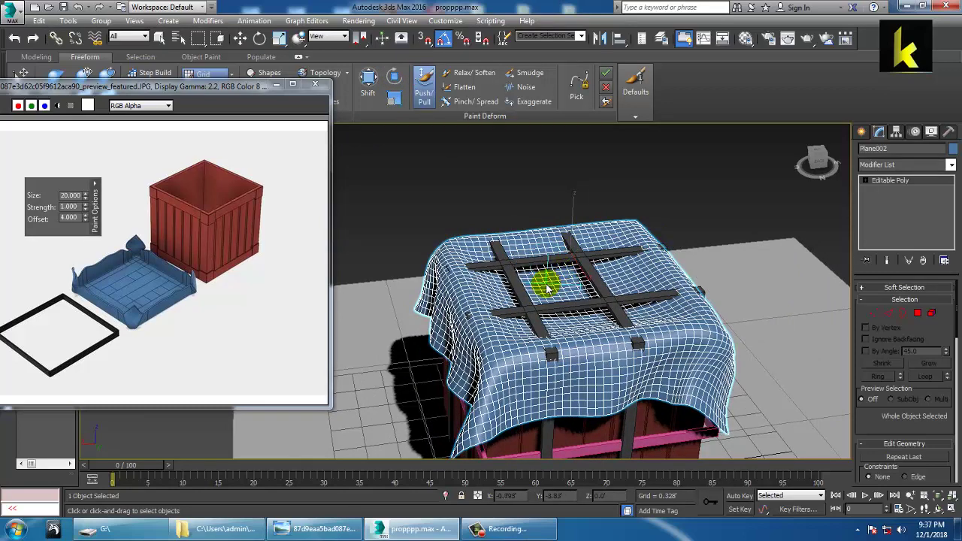
{"action": "mouse_move", "coordinate": [87, 197]}
{"action": "left_mouse_down"}
{"action": "mouse_move", "coordinate": [76, 8]}
{"action": "mouse_move", "coordinate": [69, 393]}
{"action": "left_mouse_up"}
{"action": "left_click_drag", "start_coordinate": [90, 211], "coordinate": [96, 230]}
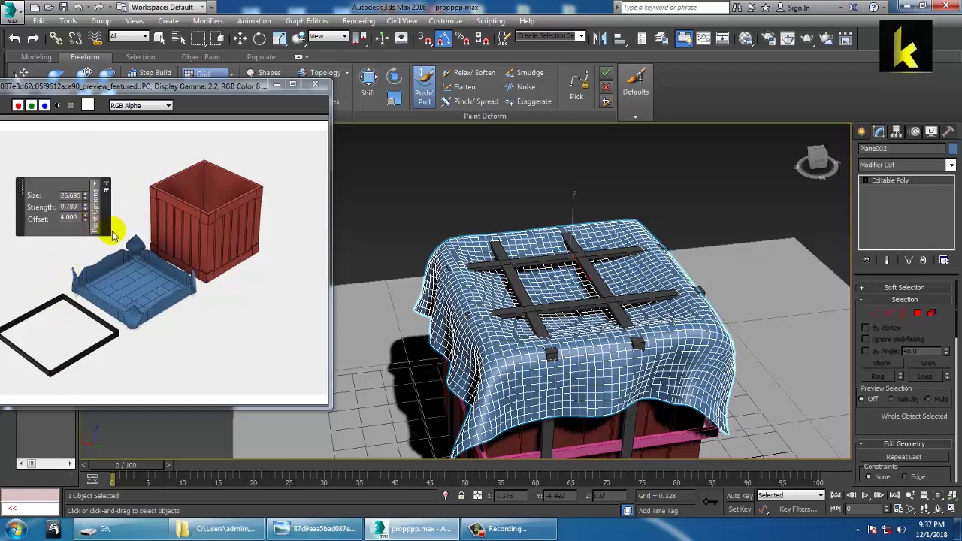
- Deform the top of the cloth around the crossed straps with Push/Pull brush strokes
{"action": "scroll", "coordinate": [476, 234], "scroll_direction": "up", "scroll_amount": 8}
{"action": "mouse_move", "coordinate": [477, 234]}
{"action": "left_mouse_down"}
{"action": "mouse_move", "coordinate": [490, 248]}
{"action": "mouse_move", "coordinate": [693, 208]}
{"action": "mouse_move", "coordinate": [692, 221]}
{"action": "left_mouse_up"}
{"action": "scroll", "coordinate": [687, 232], "scroll_direction": "down", "scroll_amount": 5}
{"action": "scroll", "coordinate": [683, 247], "scroll_direction": "down", "scroll_amount": 5}
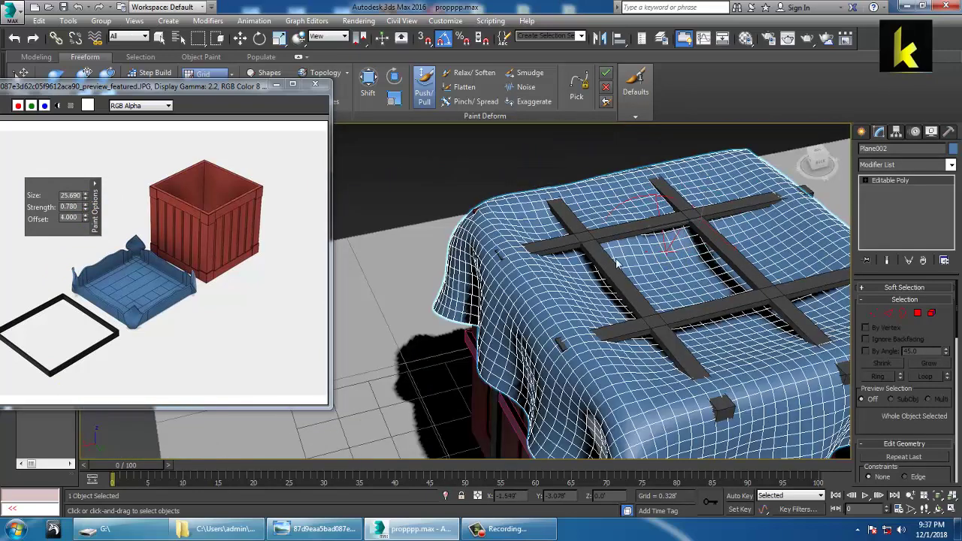
{"action": "mouse_move", "coordinate": [666, 334]}
{"action": "left_mouse_down"}
{"action": "mouse_move", "coordinate": [693, 322]}
{"action": "mouse_move", "coordinate": [789, 335]}
{"action": "mouse_move", "coordinate": [748, 350]}
{"action": "left_mouse_up"}
{"action": "mouse_move", "coordinate": [714, 324]}
{"action": "middle_mouse_down"}
{"action": "mouse_move", "coordinate": [672, 299]}
{"action": "mouse_move", "coordinate": [719, 355]}
{"action": "middle_mouse_up"}
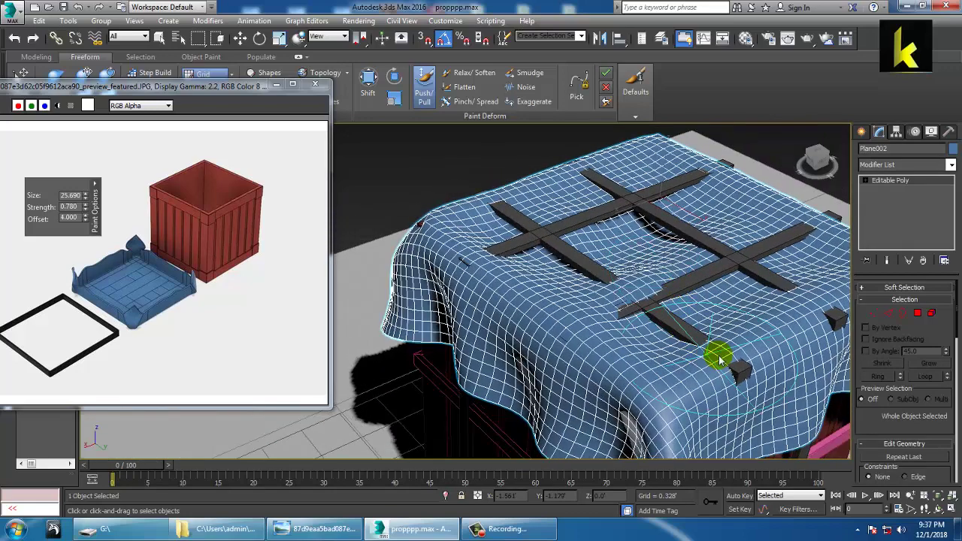
{"action": "mouse_move", "coordinate": [722, 352]}
{"action": "left_mouse_down"}
{"action": "mouse_move", "coordinate": [654, 296]}
{"action": "mouse_move", "coordinate": [594, 266]}
{"action": "mouse_move", "coordinate": [576, 307]}
{"action": "mouse_move", "coordinate": [490, 242]}
{"action": "left_mouse_up"}
{"action": "left_click", "coordinate": [114, 287]}
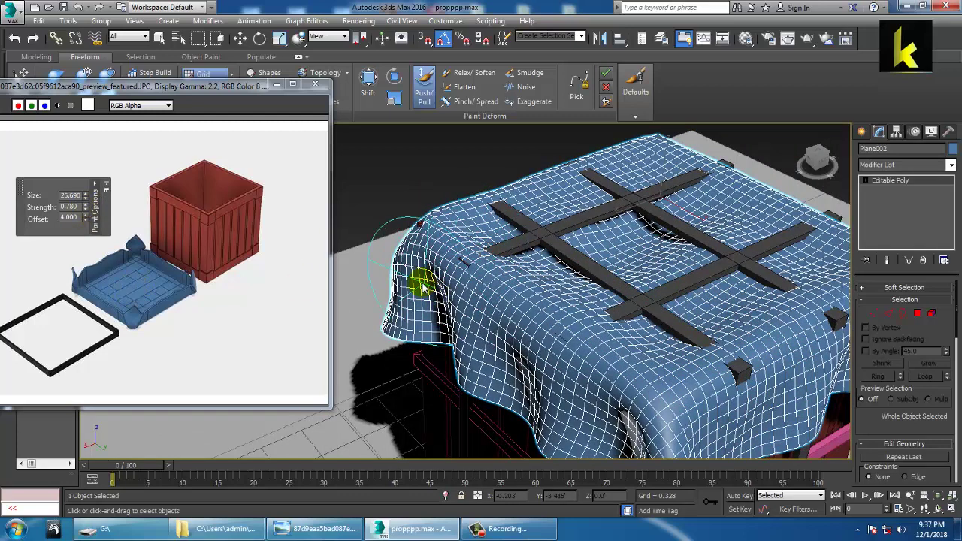
- Pull the cloth's side outward around the upright strap near the corner with Push/Pull strokes to cover the exposed crate wall
{"action": "middle_click_drag", "start_coordinate": [481, 243], "coordinate": [575, 278], "text": "alt"}
{"action": "left_click_drag", "start_coordinate": [568, 343], "coordinate": [598, 338]}
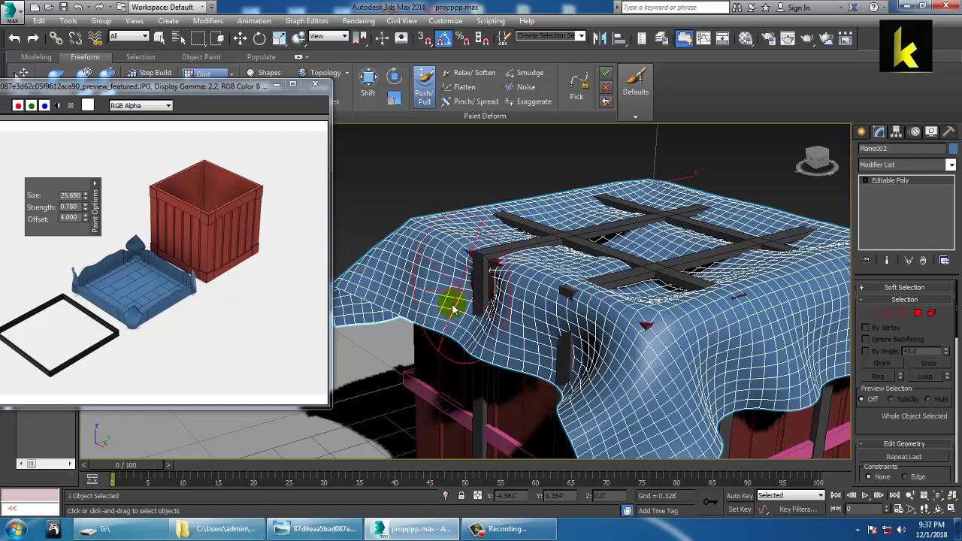
{"action": "left_click_drag", "start_coordinate": [451, 316], "coordinate": [466, 296]}
{"action": "left_click_drag", "start_coordinate": [456, 336], "coordinate": [463, 308]}
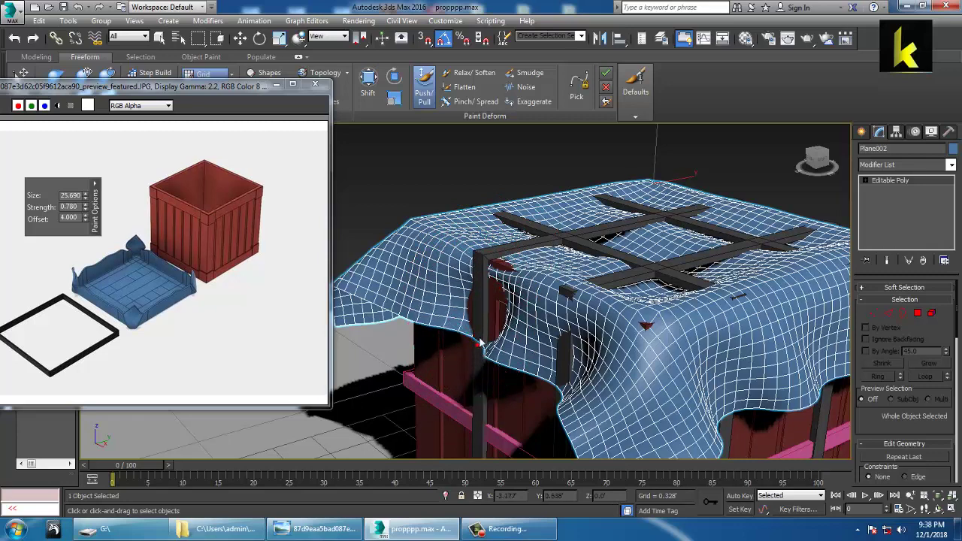
{"action": "left_click_drag", "start_coordinate": [491, 350], "coordinate": [503, 352]}
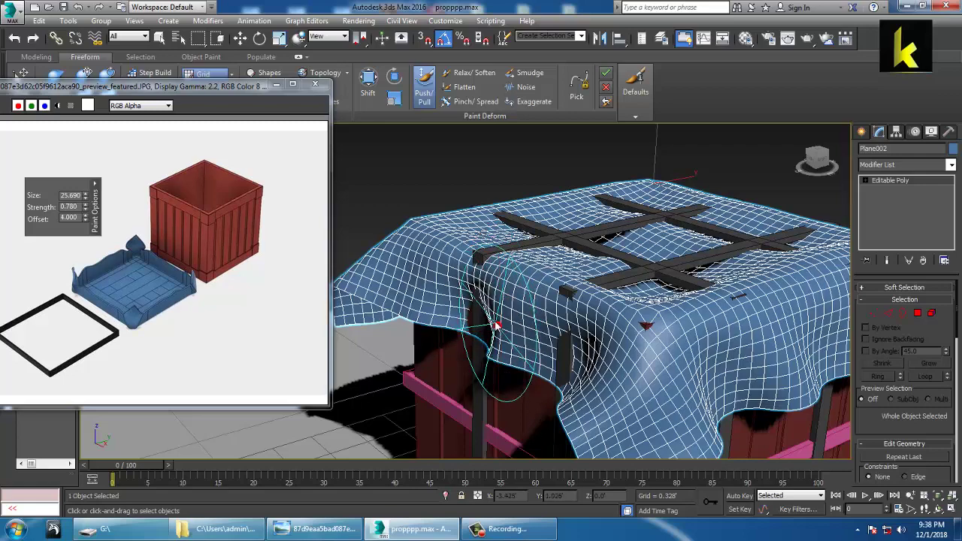
- Use Push/Pull strokes to pull the hanging cloth over the crate wall exposed beside the upright strap
{"action": "mouse_move", "coordinate": [473, 278]}
{"action": "middle_mouse_down", "text": "alt"}
{"action": "mouse_move", "coordinate": [608, 308]}
{"action": "mouse_move", "coordinate": [565, 323]}
{"action": "middle_mouse_up", "text": "alt"}
{"action": "scroll", "coordinate": [565, 323], "scroll_direction": "up", "scroll_amount": 3}
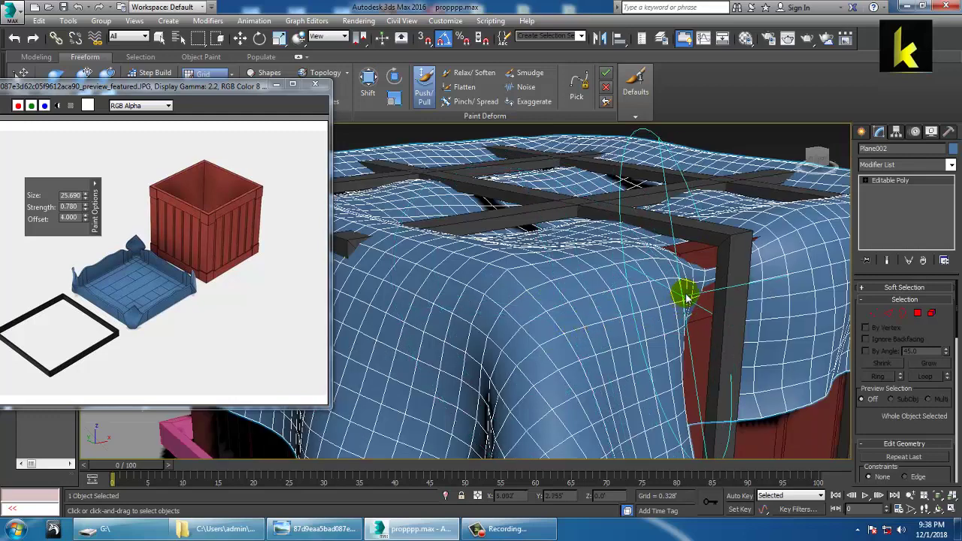
{"action": "left_click_drag", "start_coordinate": [719, 405], "coordinate": [736, 477]}
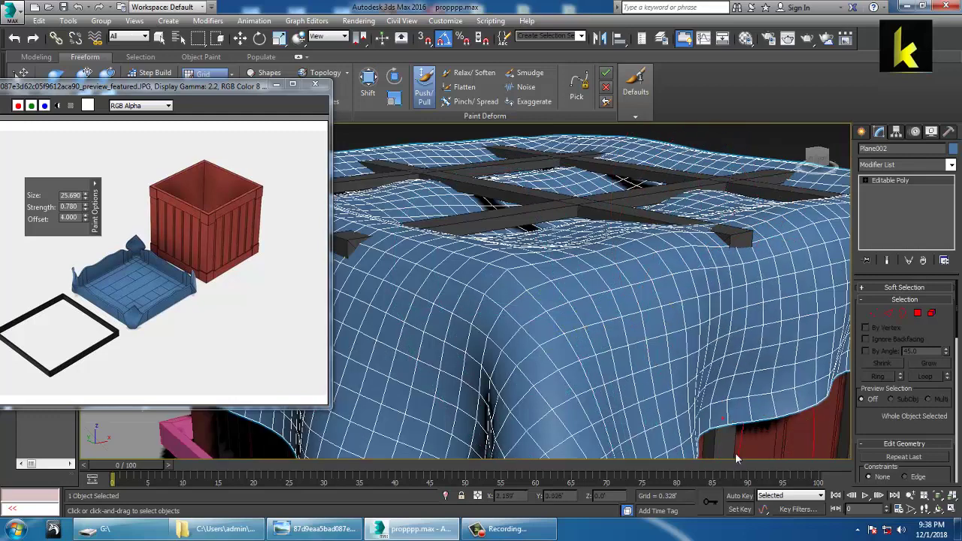
{"action": "left_click", "coordinate": [749, 307]}
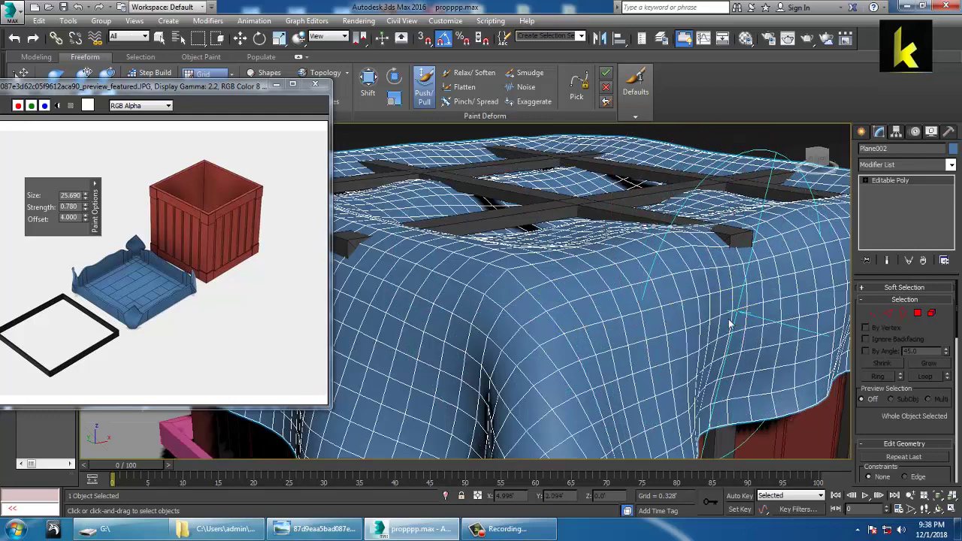
{"action": "left_click", "coordinate": [730, 322]}
{"action": "left_click", "coordinate": [736, 311]}
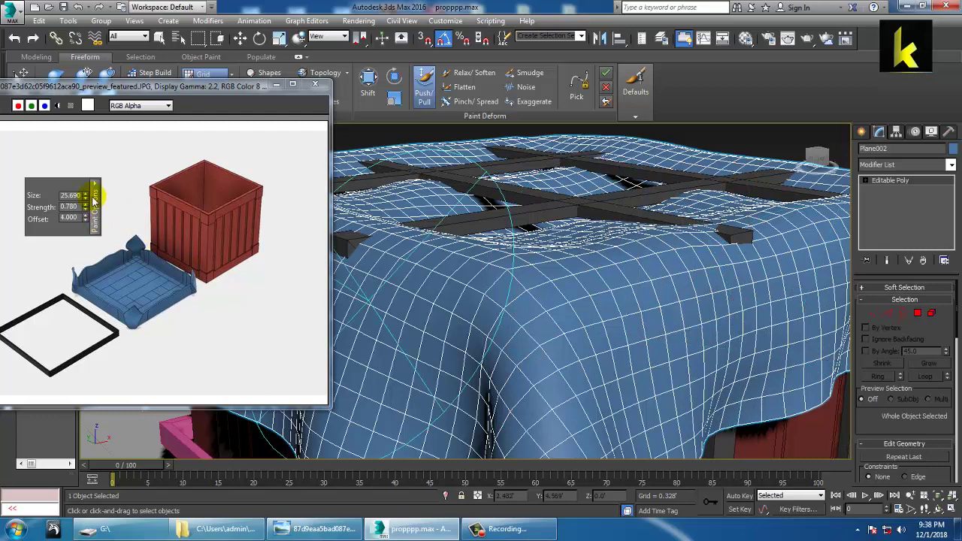
- Set the Push/Pull brush size to 7.440 and push the cloth inward along the covered upright strap to expose it
{"action": "mouse_move", "coordinate": [86, 197]}
{"action": "left_mouse_down"}
{"action": "mouse_move", "coordinate": [130, 335]}
{"action": "mouse_move", "coordinate": [181, 50]}
{"action": "mouse_move", "coordinate": [210, 294]}
{"action": "mouse_move", "coordinate": [253, 468]}
{"action": "mouse_move", "coordinate": [332, 215]}
{"action": "left_mouse_up"}
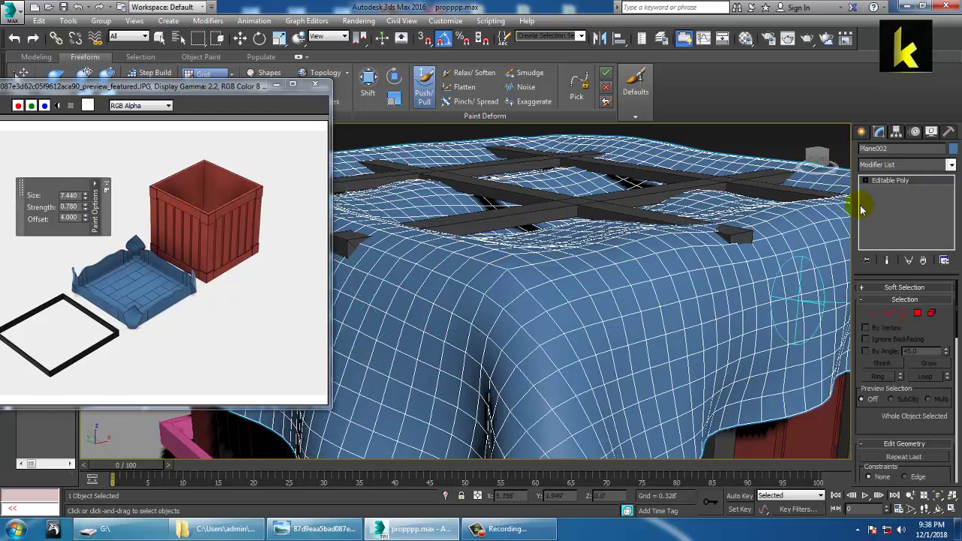
{"action": "mouse_move", "coordinate": [737, 268]}
{"action": "left_mouse_down", "text": "alt"}
{"action": "mouse_move", "coordinate": [744, 412]}
{"action": "mouse_move", "coordinate": [751, 301]}
{"action": "mouse_move", "coordinate": [750, 398]}
{"action": "mouse_move", "coordinate": [729, 428]}
{"action": "left_mouse_up", "text": "alt"}
{"action": "scroll", "coordinate": [731, 410], "scroll_direction": "down", "scroll_amount": 3}
{"action": "middle_click_drag", "start_coordinate": [729, 408], "coordinate": [637, 382], "text": "alt"}
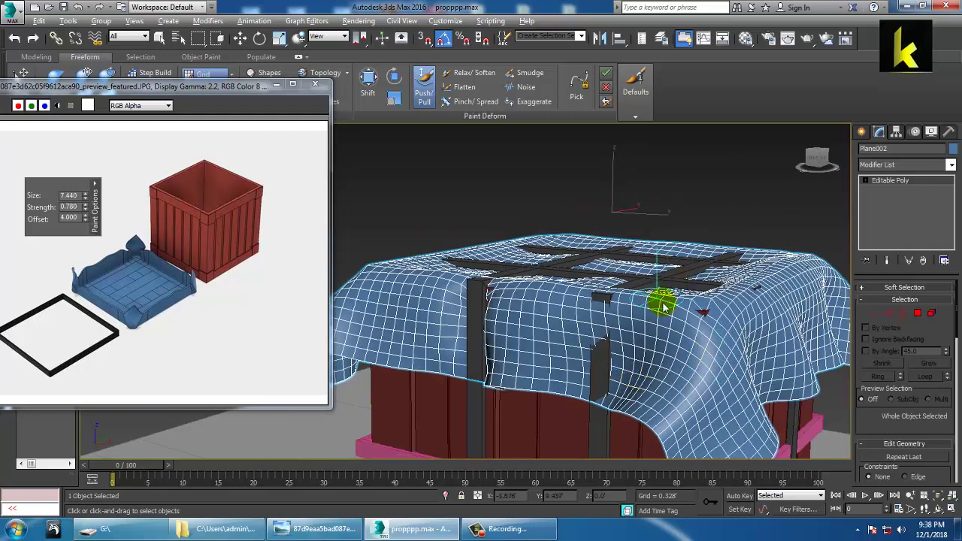
- Push the cloth inward along the second upright strap on the same side so it lies behind the strap
{"action": "scroll", "coordinate": [657, 301], "scroll_direction": "up", "scroll_amount": 5}
{"action": "left_click_drag", "start_coordinate": [572, 303], "coordinate": [569, 363]}
{"action": "middle_click_drag", "start_coordinate": [589, 360], "coordinate": [541, 253], "text": "alt"}
{"action": "mouse_move", "coordinate": [494, 279]}
{"action": "left_mouse_down"}
{"action": "mouse_move", "coordinate": [515, 290]}
{"action": "mouse_move", "coordinate": [543, 284]}
{"action": "left_mouse_up"}
- Push the cloth inward along the first upright strap on the adjacent side, from the top fold down to the hem
{"action": "scroll", "coordinate": [575, 293], "scroll_direction": "down", "scroll_amount": 5}
{"action": "mouse_move", "coordinate": [572, 294]}
{"action": "middle_mouse_down", "text": "alt"}
{"action": "mouse_move", "coordinate": [538, 303]}
{"action": "mouse_move", "coordinate": [603, 294]}
{"action": "middle_mouse_up", "text": "alt"}
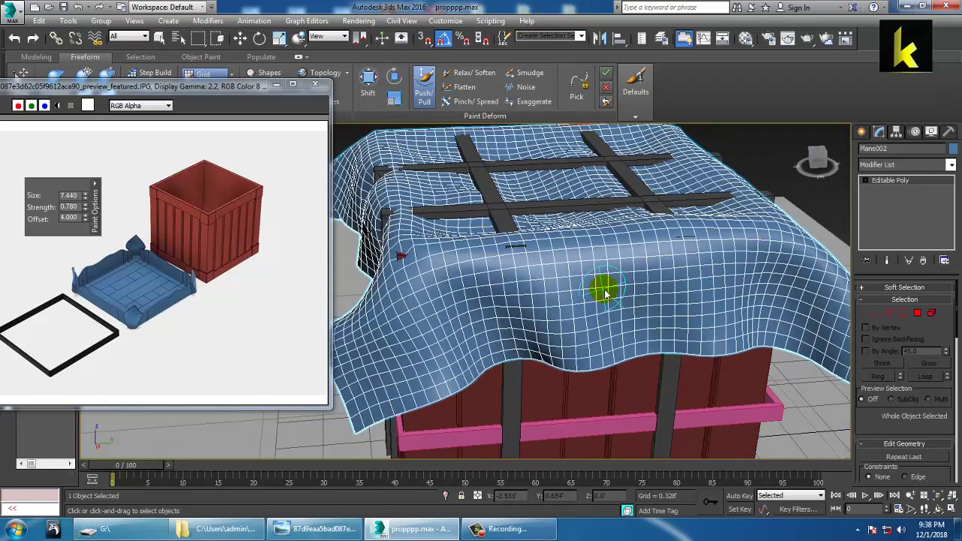
{"action": "mouse_move", "coordinate": [489, 253]}
{"action": "left_mouse_down"}
{"action": "mouse_move", "coordinate": [511, 254]}
{"action": "mouse_move", "coordinate": [524, 302]}
{"action": "mouse_move", "coordinate": [510, 356]}
{"action": "left_mouse_up"}
{"action": "middle_click_drag", "start_coordinate": [512, 353], "coordinate": [515, 293], "text": "alt"}
{"action": "left_click_drag", "start_coordinate": [499, 297], "coordinate": [523, 219]}
{"action": "middle_click_drag", "start_coordinate": [502, 331], "coordinate": [551, 328], "text": "alt"}
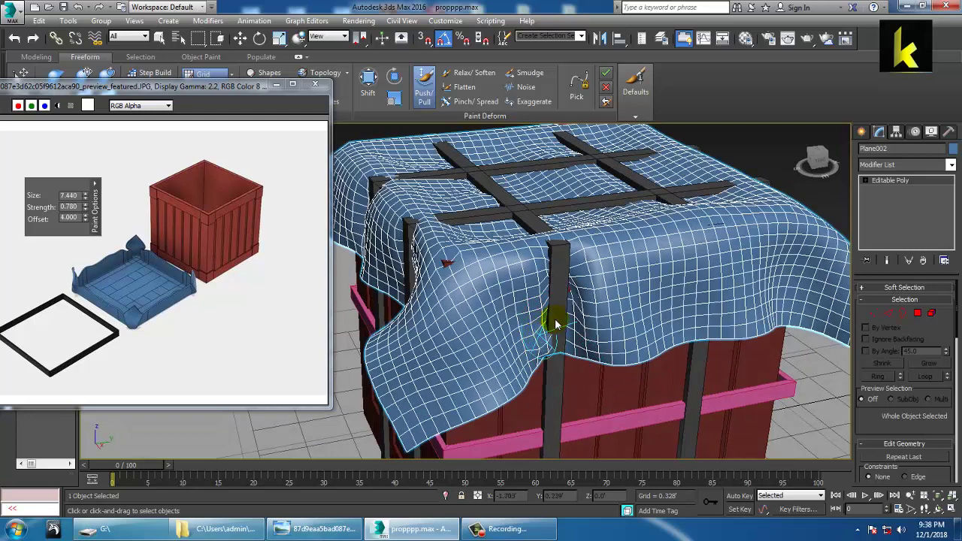
- Push the cloth in behind the second upright strap on that side and tidy the cloth beside both straps
{"action": "middle_click_drag", "start_coordinate": [571, 295], "coordinate": [636, 306], "text": "alt"}
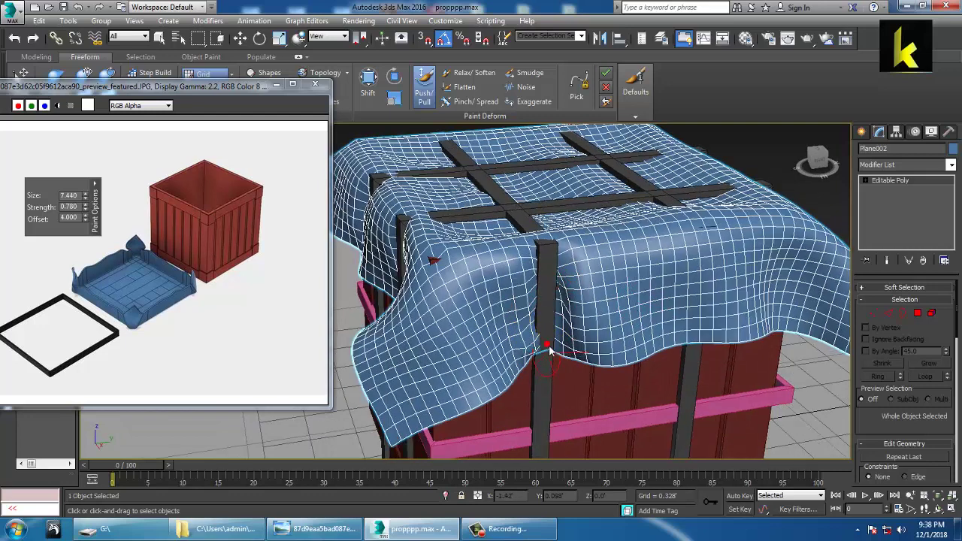
{"action": "middle_click_drag", "start_coordinate": [554, 350], "coordinate": [636, 281], "text": "alt"}
{"action": "mouse_move", "coordinate": [669, 244]}
{"action": "left_mouse_down", "text": "alt"}
{"action": "mouse_move", "coordinate": [686, 279]}
{"action": "mouse_move", "coordinate": [682, 328]}
{"action": "mouse_move", "coordinate": [655, 225]}
{"action": "mouse_move", "coordinate": [654, 244]}
{"action": "left_mouse_up", "text": "alt"}
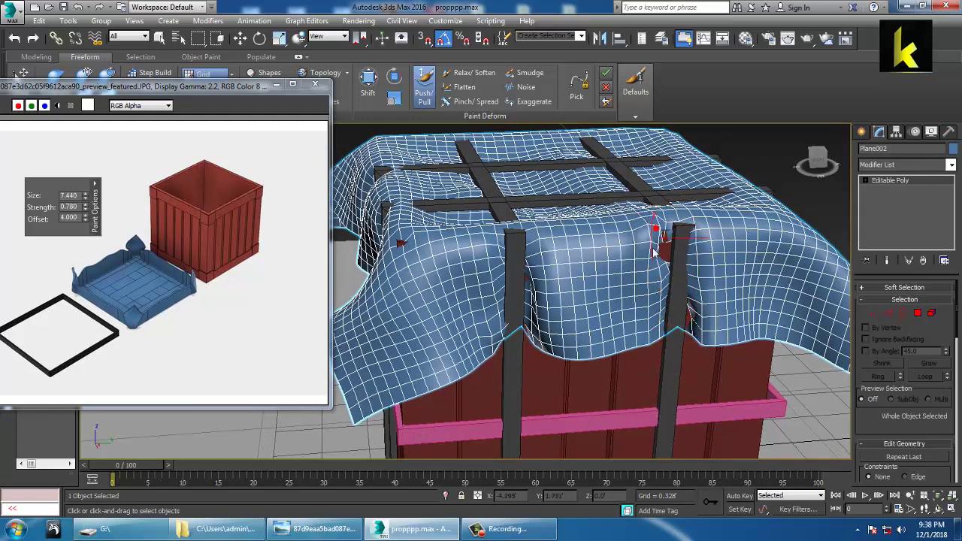
{"action": "left_click_drag", "start_coordinate": [705, 268], "coordinate": [685, 265], "text": "alt"}
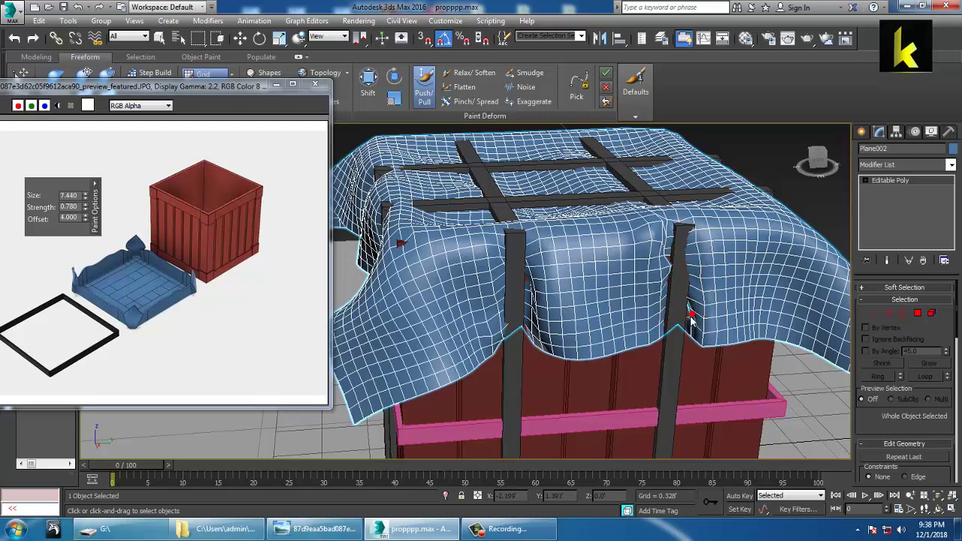
- Push in the cloth's top fold at both straps so each strap runs unbroken from the top down the side
{"action": "mouse_move", "coordinate": [682, 349]}
{"action": "middle_mouse_down", "text": "alt"}
{"action": "mouse_move", "coordinate": [665, 294]}
{"action": "mouse_move", "coordinate": [550, 307]}
{"action": "middle_mouse_up", "text": "alt"}
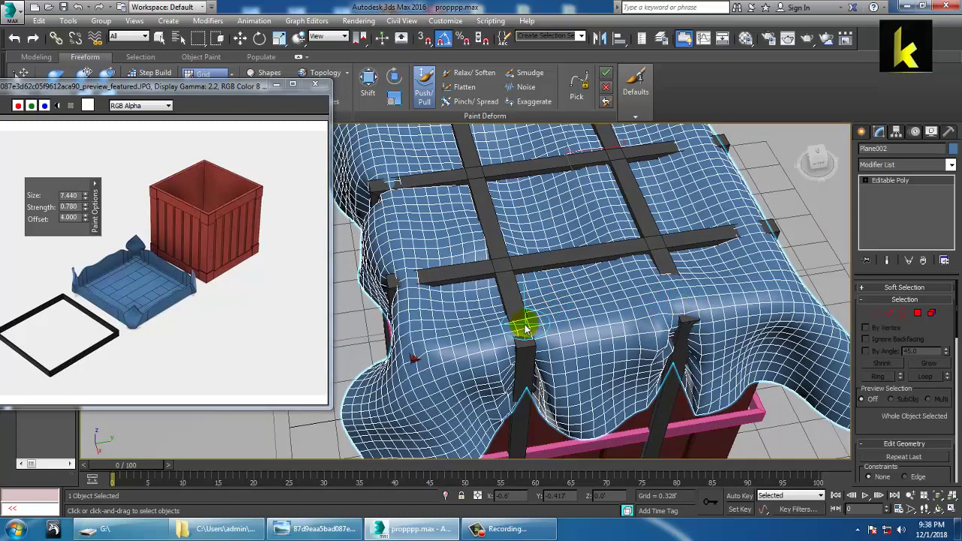
{"action": "mouse_move", "coordinate": [661, 297]}
{"action": "left_mouse_down", "text": "alt"}
{"action": "mouse_move", "coordinate": [669, 279]}
{"action": "mouse_move", "coordinate": [679, 323]}
{"action": "mouse_move", "coordinate": [676, 283]}
{"action": "mouse_move", "coordinate": [689, 316]}
{"action": "left_mouse_up", "text": "alt"}
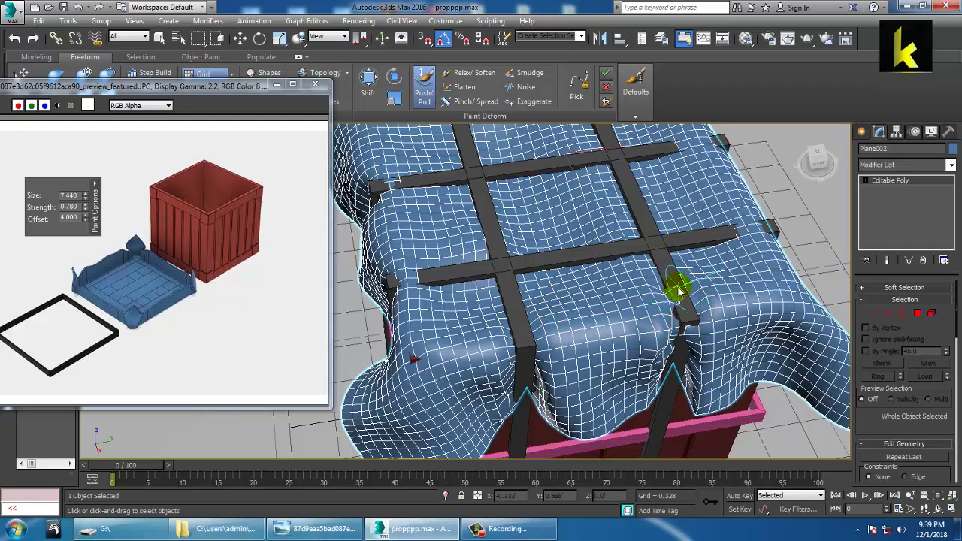
{"action": "middle_click_drag", "start_coordinate": [682, 339], "coordinate": [664, 263], "text": "alt"}
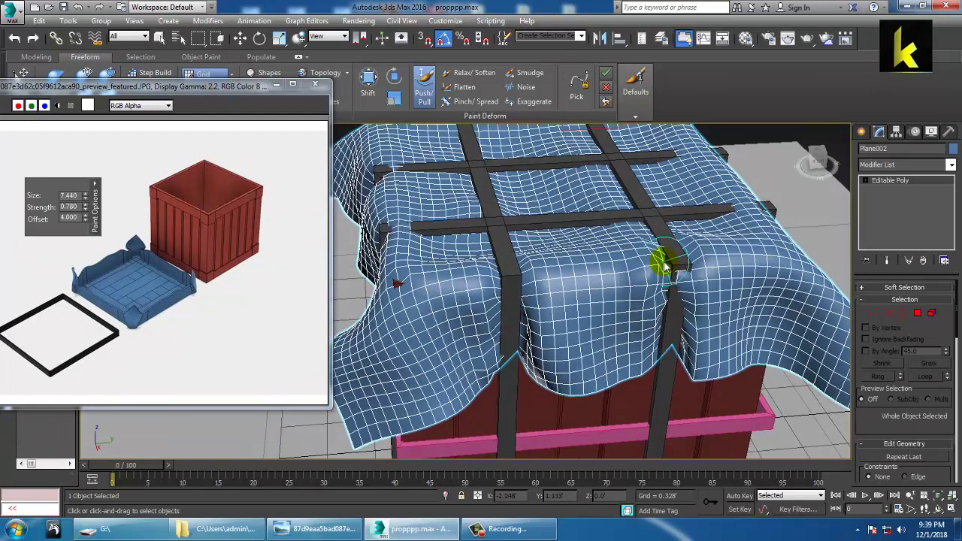
{"action": "left_click_drag", "start_coordinate": [691, 335], "coordinate": [695, 288]}
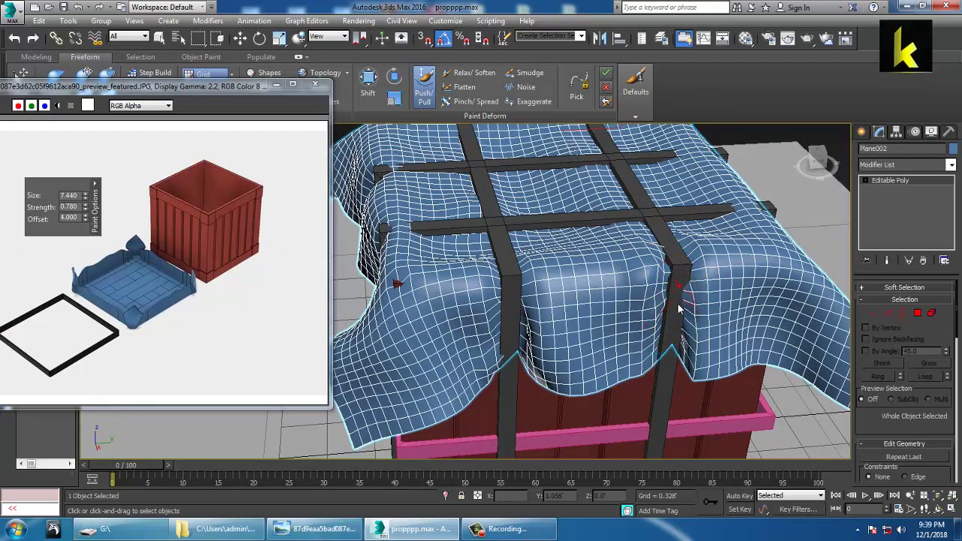
- Reduce the brush strength to 0.310 and pull the cloth gently over the crate wall exposed beside the upright strap
{"action": "scroll", "coordinate": [580, 281], "scroll_direction": "down", "scroll_amount": 3}
{"action": "mouse_move", "coordinate": [525, 312]}
{"action": "middle_mouse_down", "text": "alt"}
{"action": "mouse_move", "coordinate": [580, 281]}
{"action": "mouse_move", "coordinate": [638, 293]}
{"action": "middle_mouse_up", "text": "alt"}
{"action": "scroll", "coordinate": [586, 282], "scroll_direction": "up", "scroll_amount": 3}
{"action": "mouse_move", "coordinate": [688, 214]}
{"action": "left_mouse_down"}
{"action": "mouse_move", "coordinate": [683, 333]}
{"action": "mouse_move", "coordinate": [588, 334]}
{"action": "left_mouse_up"}
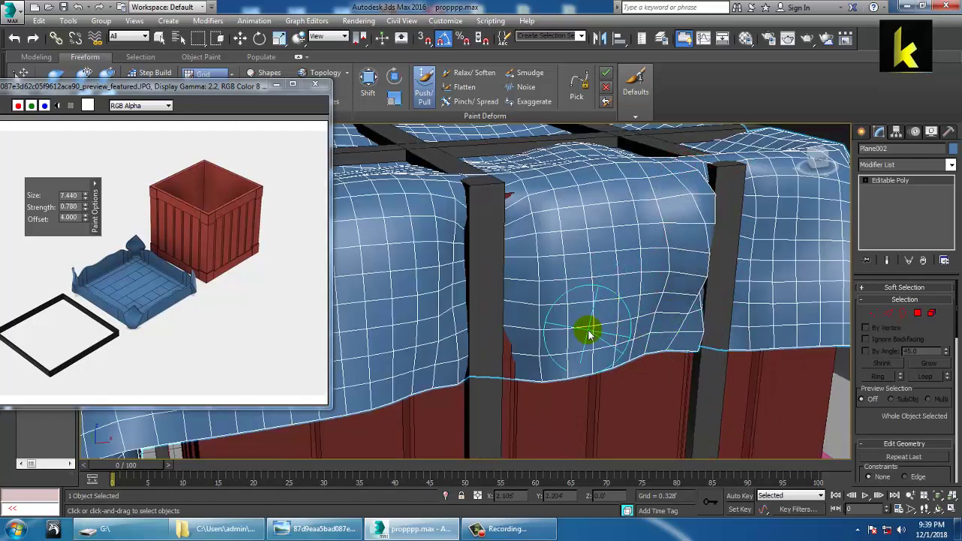
{"action": "key", "text": "ctrl+z"}
{"action": "left_click_drag", "start_coordinate": [86, 209], "coordinate": [104, 248]}
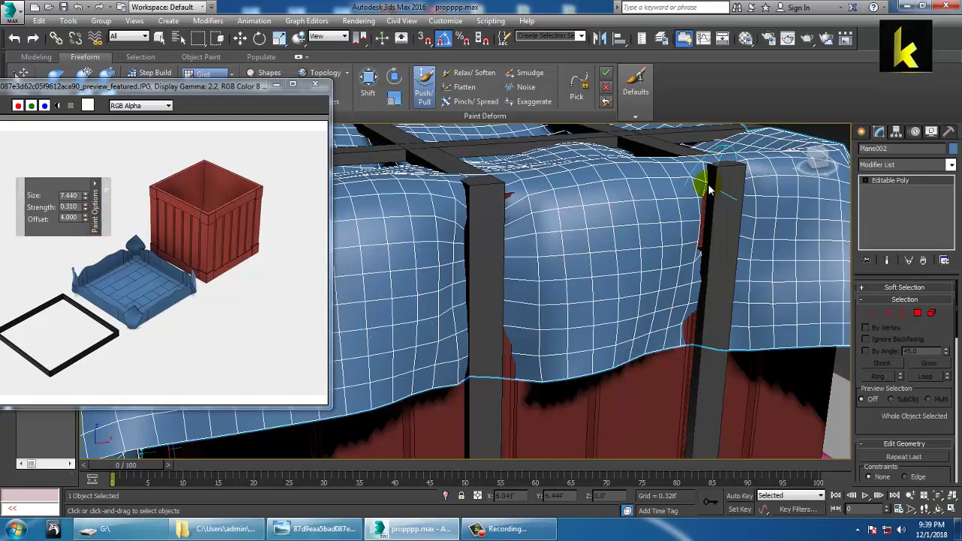
{"action": "left_click_drag", "start_coordinate": [708, 184], "coordinate": [689, 335]}
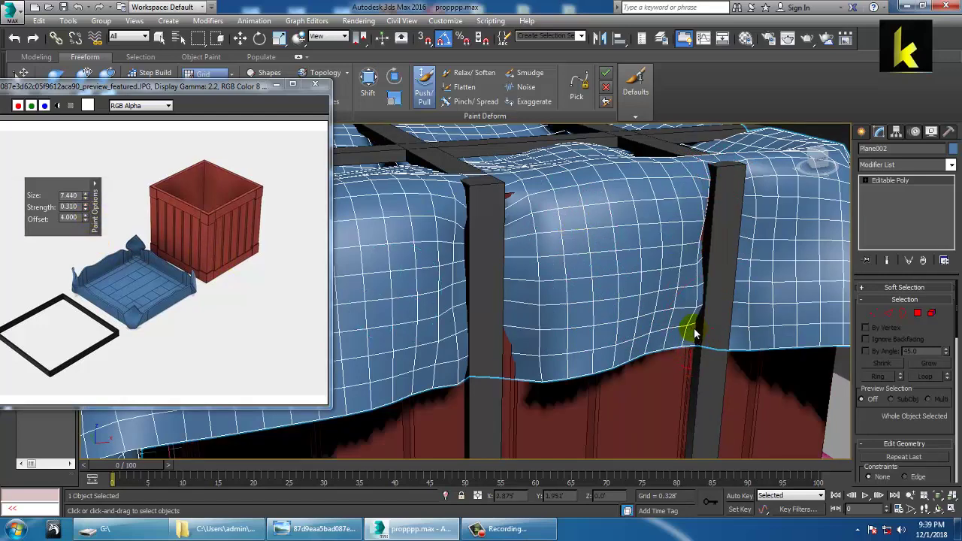
- Push the cloth inward along the first upright strap on the next side of the crate
{"action": "scroll", "coordinate": [481, 302], "scroll_direction": "down", "scroll_amount": 4}
{"action": "middle_click_drag", "start_coordinate": [474, 300], "coordinate": [577, 287], "text": "alt"}
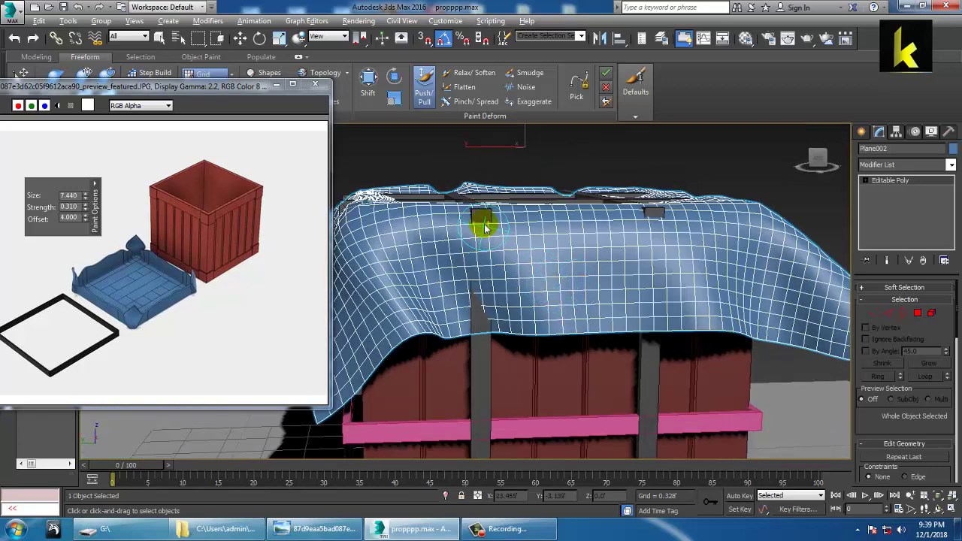
{"action": "mouse_move", "coordinate": [481, 258]}
{"action": "left_mouse_down"}
{"action": "mouse_move", "coordinate": [476, 243]}
{"action": "mouse_move", "coordinate": [487, 245]}
{"action": "mouse_move", "coordinate": [485, 295]}
{"action": "left_mouse_up"}
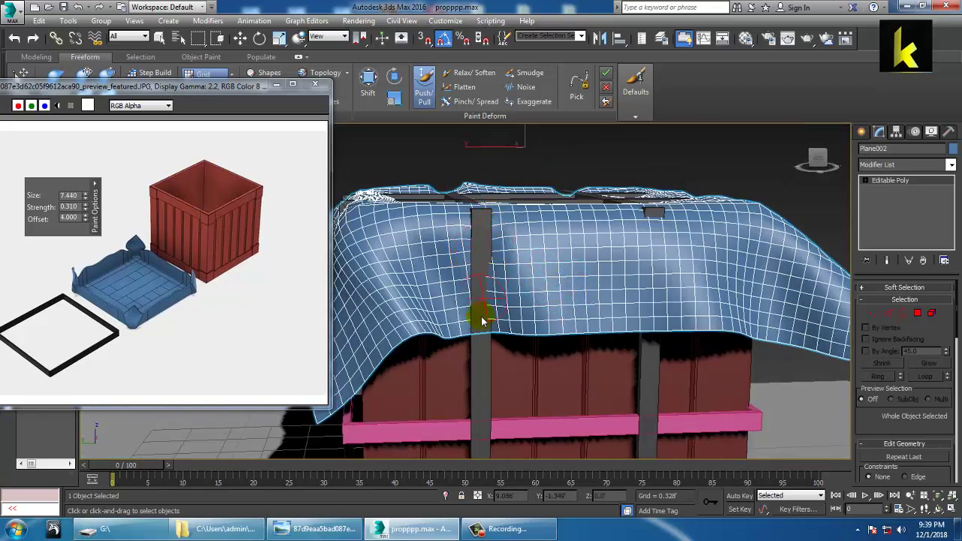
- Push the cloth in along the second upright strap on that side, raising the brush strength to 0.680 to reach the hem
{"action": "left_click", "coordinate": [655, 233]}
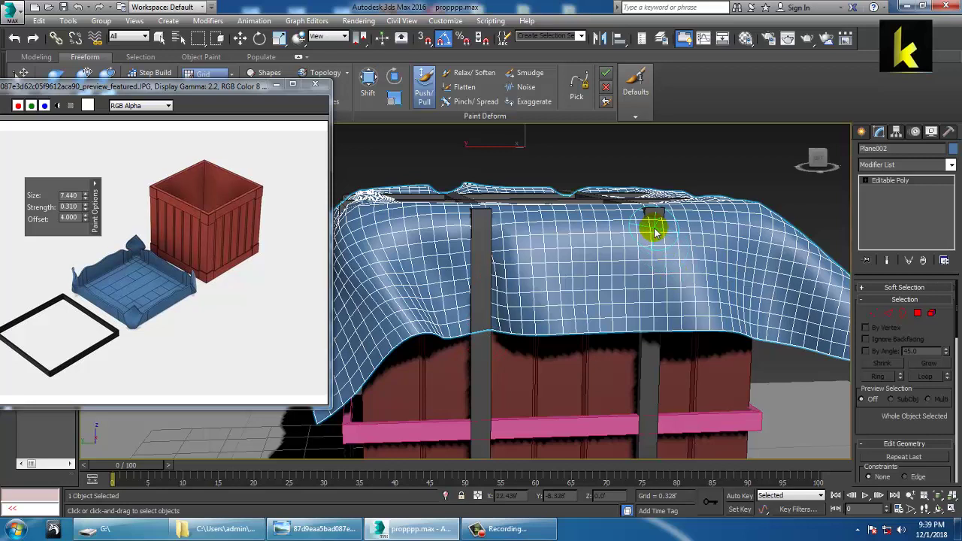
{"action": "mouse_move", "coordinate": [650, 252]}
{"action": "left_mouse_down"}
{"action": "mouse_move", "coordinate": [655, 239]}
{"action": "mouse_move", "coordinate": [640, 233]}
{"action": "left_mouse_up"}
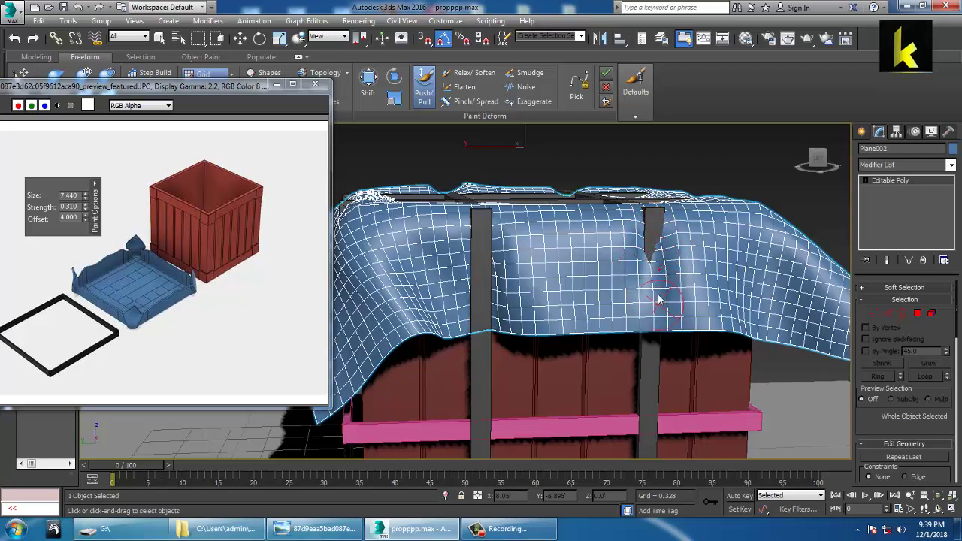
{"action": "middle_click_drag", "start_coordinate": [659, 298], "coordinate": [607, 251], "text": "alt"}
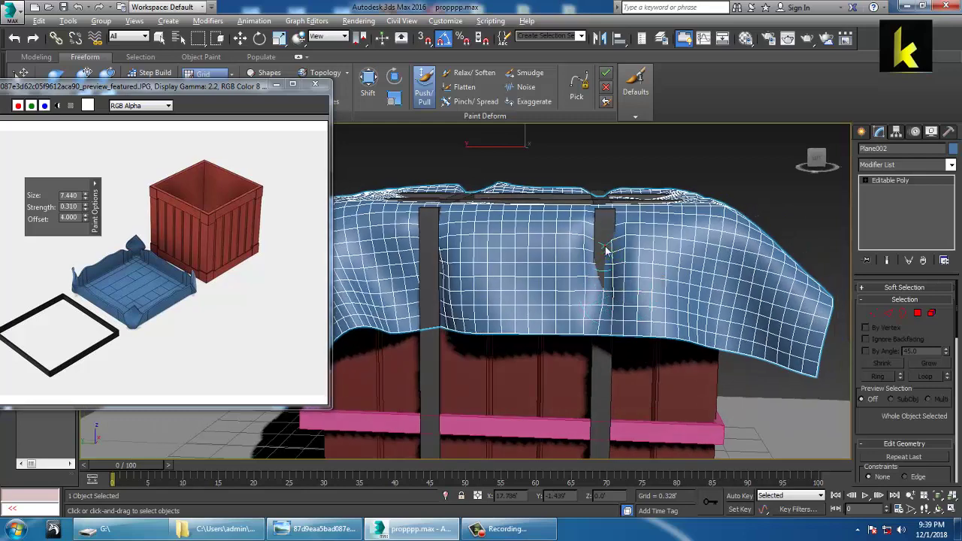
{"action": "mouse_move", "coordinate": [604, 329]}
{"action": "left_mouse_down"}
{"action": "mouse_move", "coordinate": [603, 314]}
{"action": "mouse_move", "coordinate": [598, 355]}
{"action": "left_mouse_up"}
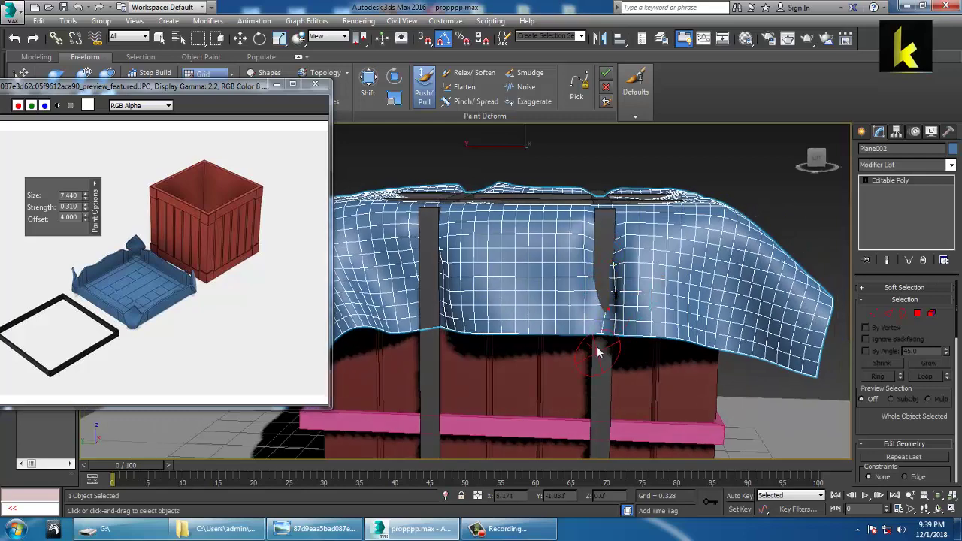
{"action": "left_click_drag", "start_coordinate": [85, 208], "coordinate": [96, 203]}
{"action": "mouse_move", "coordinate": [595, 290]}
{"action": "left_mouse_down"}
{"action": "mouse_move", "coordinate": [602, 326]}
{"action": "mouse_move", "coordinate": [595, 319]}
{"action": "left_mouse_up"}
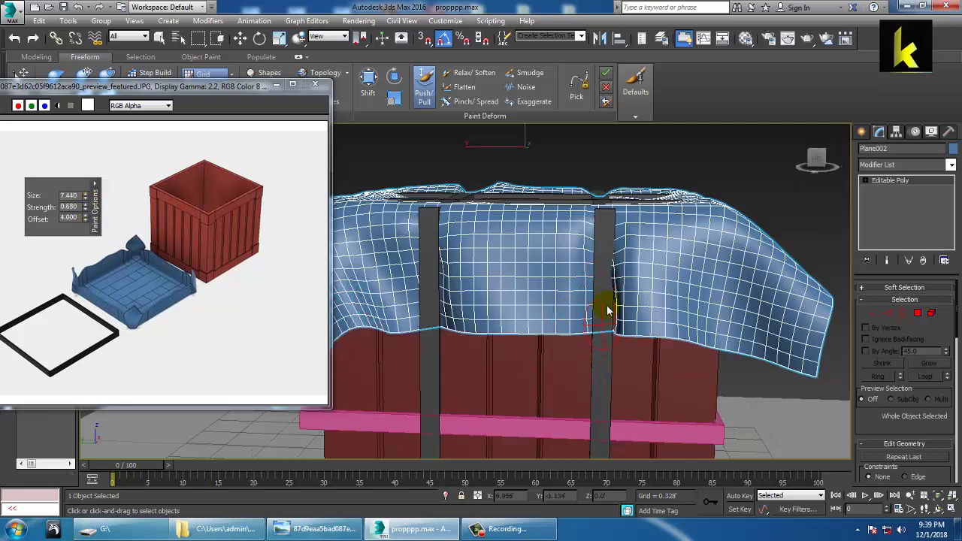
- Push the cloth inward along both upright straps with Push/Pull strokes, from the top fold to the hem
{"action": "middle_click_drag", "start_coordinate": [535, 278], "coordinate": [686, 285], "text": "alt"}
{"action": "left_click_drag", "start_coordinate": [665, 275], "coordinate": [668, 312]}
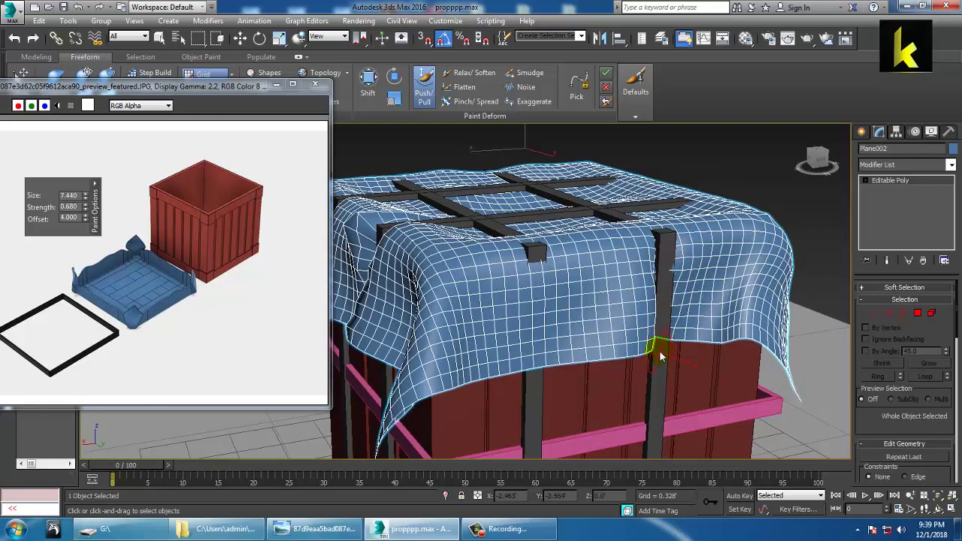
{"action": "mouse_move", "coordinate": [521, 275]}
{"action": "left_mouse_down"}
{"action": "mouse_move", "coordinate": [539, 266]}
{"action": "mouse_move", "coordinate": [540, 365]}
{"action": "left_mouse_up"}
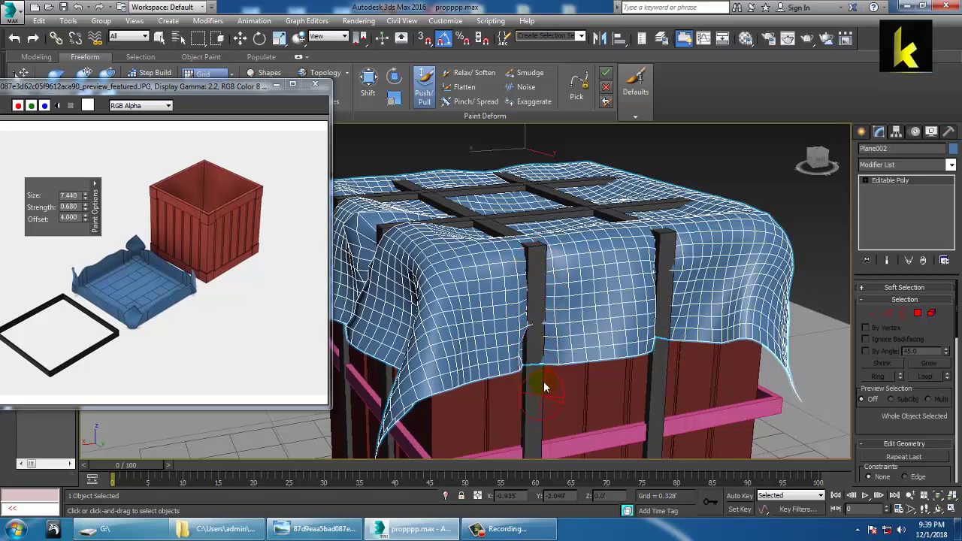
- Push the cloth with Push/Pull strokes at the top fold where the upright straps disappear beneath it
{"action": "scroll", "coordinate": [541, 353], "scroll_direction": "down", "scroll_amount": 4}
{"action": "mouse_move", "coordinate": [543, 353]}
{"action": "middle_mouse_down", "text": "alt"}
{"action": "mouse_move", "coordinate": [628, 352]}
{"action": "mouse_move", "coordinate": [612, 344]}
{"action": "mouse_move", "coordinate": [626, 307]}
{"action": "middle_mouse_up", "text": "alt"}
{"action": "scroll", "coordinate": [612, 345], "scroll_direction": "up", "scroll_amount": 4}
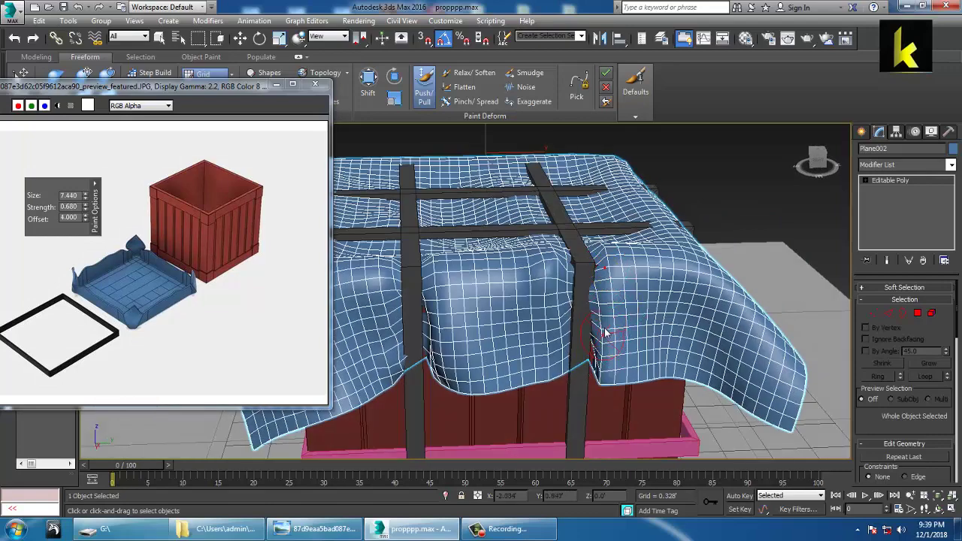
{"action": "scroll", "coordinate": [616, 376], "scroll_direction": "down", "scroll_amount": 5}
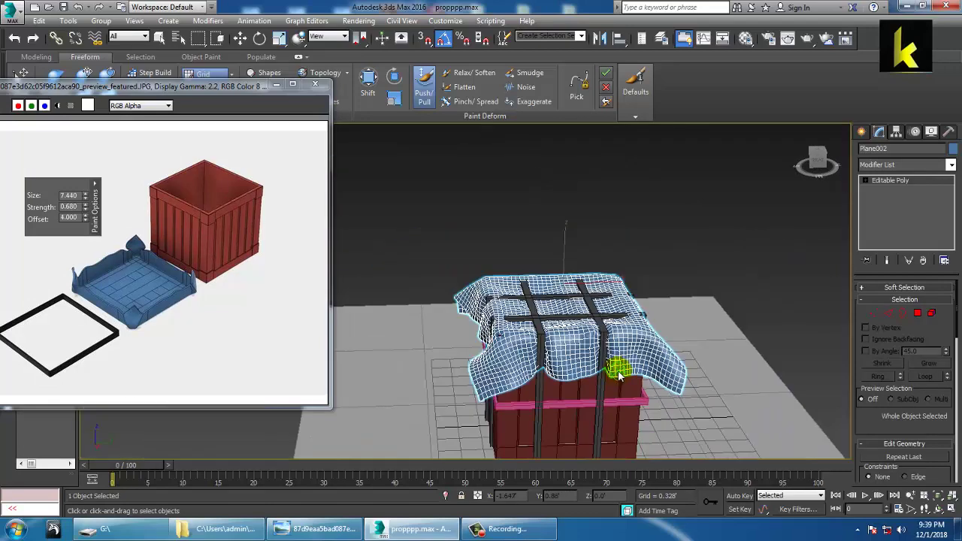
{"action": "scroll", "coordinate": [554, 333], "scroll_direction": "up", "scroll_amount": 6}
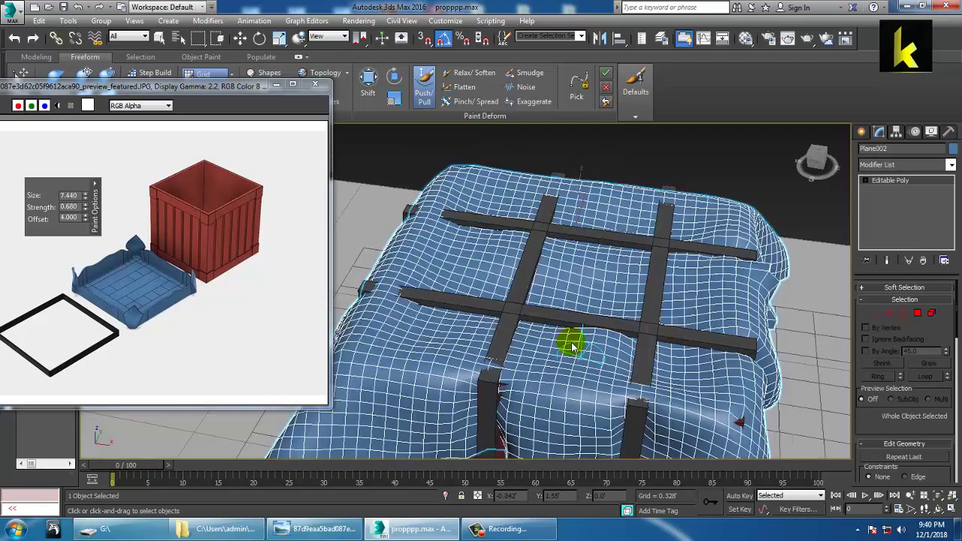
{"action": "left_click_drag", "start_coordinate": [659, 400], "coordinate": [657, 411], "text": "alt"}
{"action": "left_click_drag", "start_coordinate": [486, 398], "coordinate": [503, 382]}
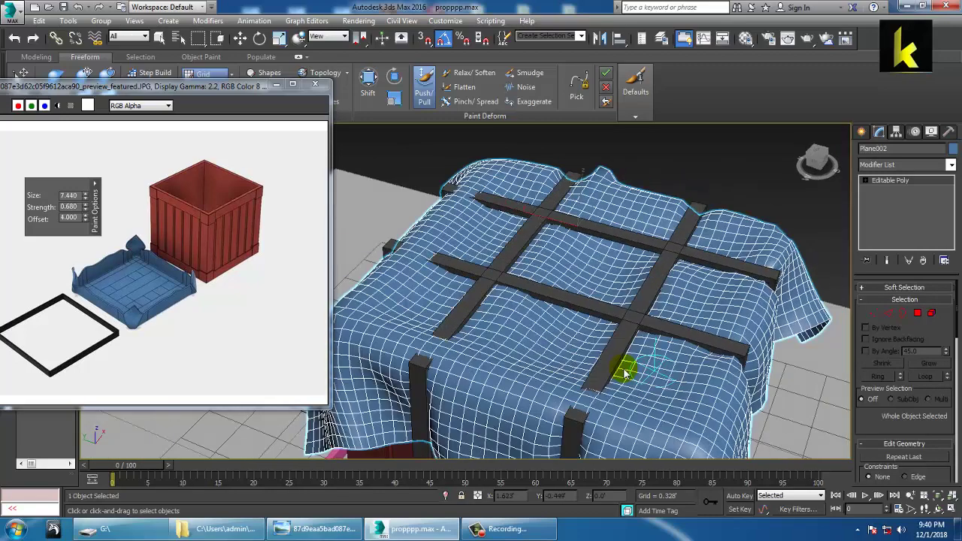
- Push the cloth inward along the strap bends on the remaining top edges, then finish sculpting and return to whole-object selection
{"action": "mouse_move", "coordinate": [627, 369]}
{"action": "left_mouse_down"}
{"action": "mouse_move", "coordinate": [586, 381]}
{"action": "mouse_move", "coordinate": [586, 400]}
{"action": "left_mouse_up"}
{"action": "left_click_drag", "start_coordinate": [473, 388], "coordinate": [442, 359]}
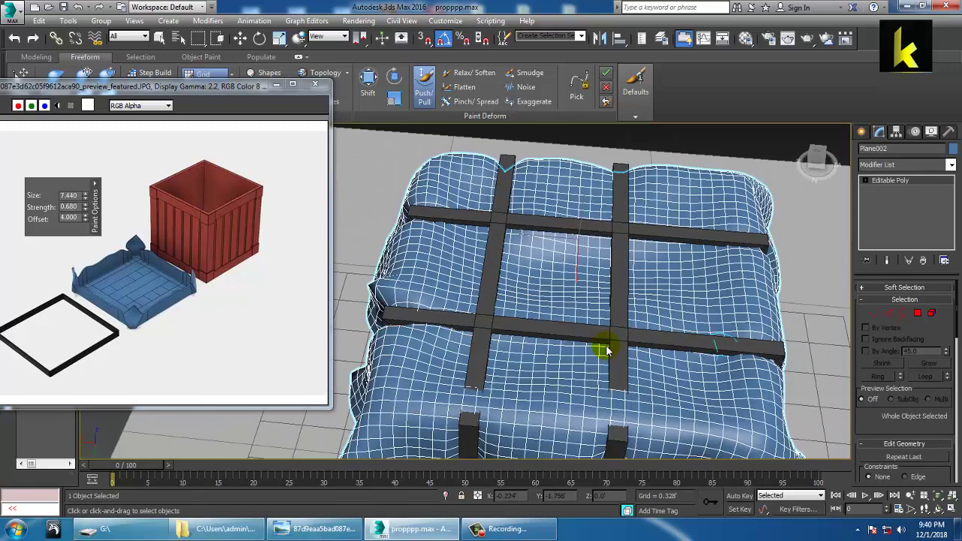
{"action": "mouse_move", "coordinate": [603, 348]}
{"action": "left_mouse_down"}
{"action": "mouse_move", "coordinate": [483, 382]}
{"action": "mouse_move", "coordinate": [458, 408]}
{"action": "mouse_move", "coordinate": [620, 391]}
{"action": "left_mouse_up"}
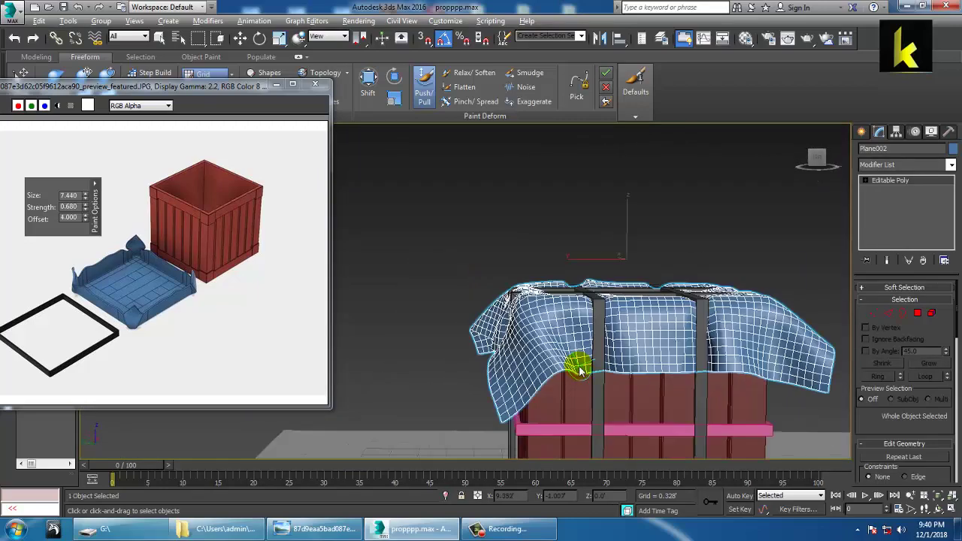
{"action": "left_click_drag", "start_coordinate": [575, 361], "coordinate": [655, 390]}
{"action": "middle_click_drag", "start_coordinate": [655, 390], "coordinate": [651, 381], "text": "alt"}
{"action": "middle_click_drag", "start_coordinate": [625, 333], "coordinate": [823, 325], "text": "alt"}
{"action": "middle_click_drag", "start_coordinate": [721, 348], "coordinate": [648, 273]}
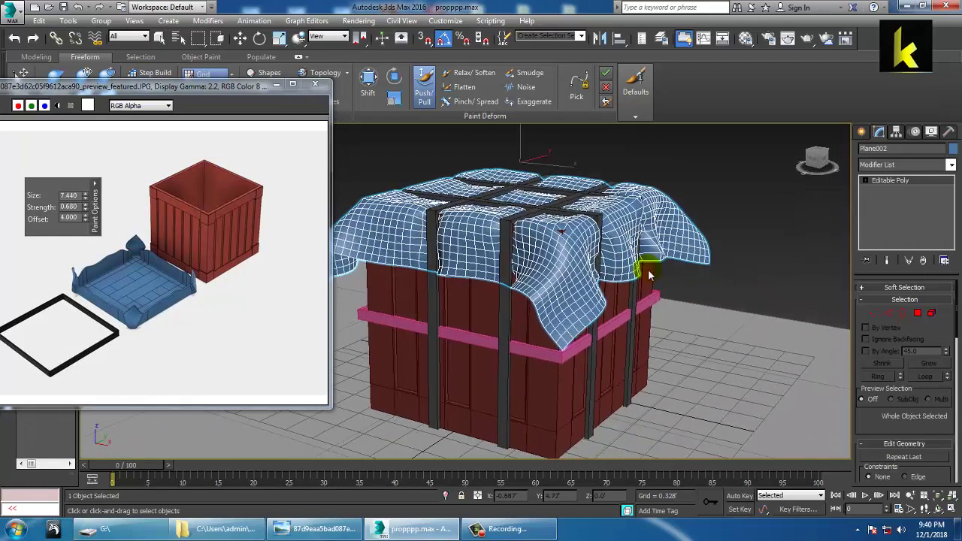
{"action": "key", "text": "w"}
{"action": "left_click", "coordinate": [892, 180]}
{"action": "key", "text": "1"}
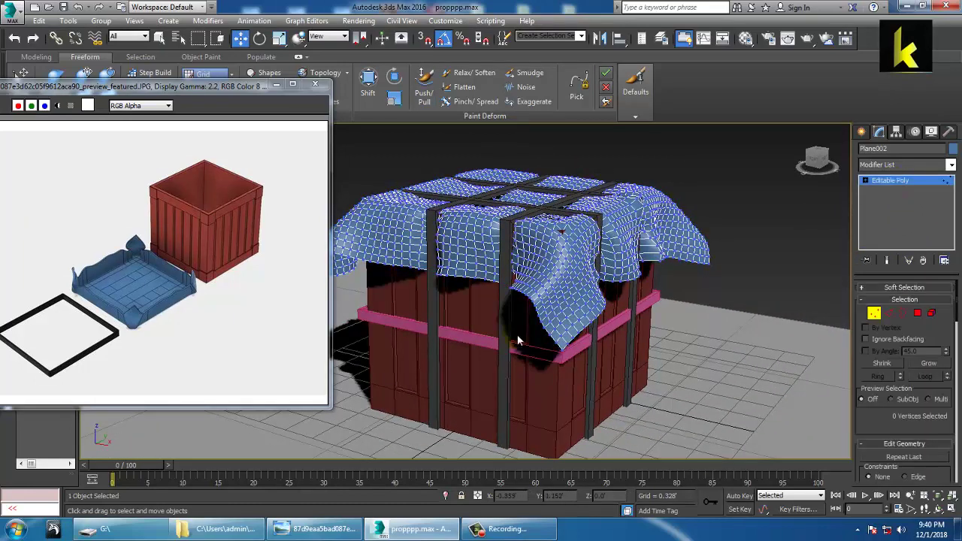
{"action": "left_click", "coordinate": [875, 180]}
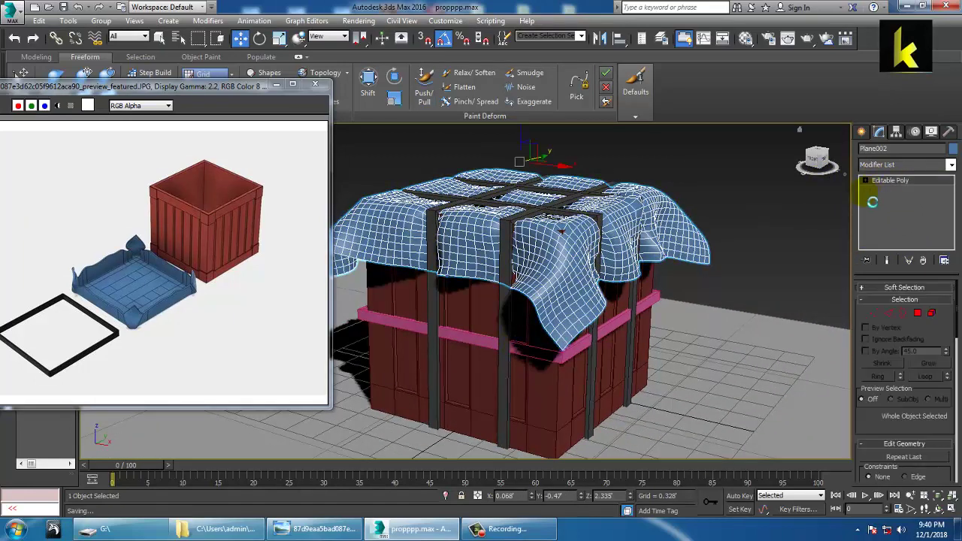
- Copy the pink horizontal band vertically, placing one band on the upper part of the crate and one near its base
{"action": "left_click", "coordinate": [539, 372]}
{"action": "left_click", "coordinate": [534, 352]}
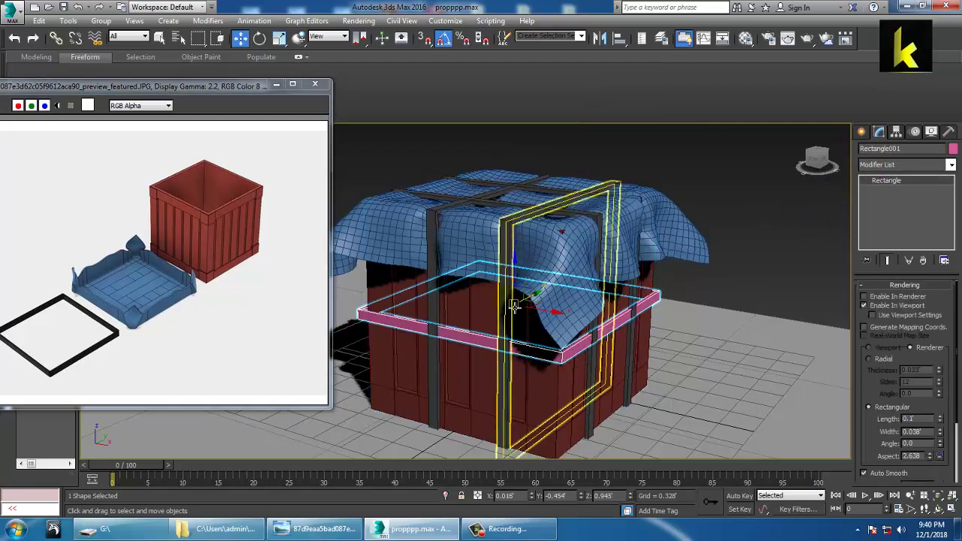
{"action": "mouse_move", "coordinate": [524, 287]}
{"action": "left_mouse_down"}
{"action": "mouse_move", "coordinate": [521, 263]}
{"action": "mouse_move", "coordinate": [521, 330]}
{"action": "left_mouse_up"}
{"action": "left_click", "coordinate": [485, 320]}
- Add black as a custom color and assign it to both pink horizontal bands and two of the upright strap loops
{"action": "left_click", "coordinate": [491, 318], "text": "ctrl"}
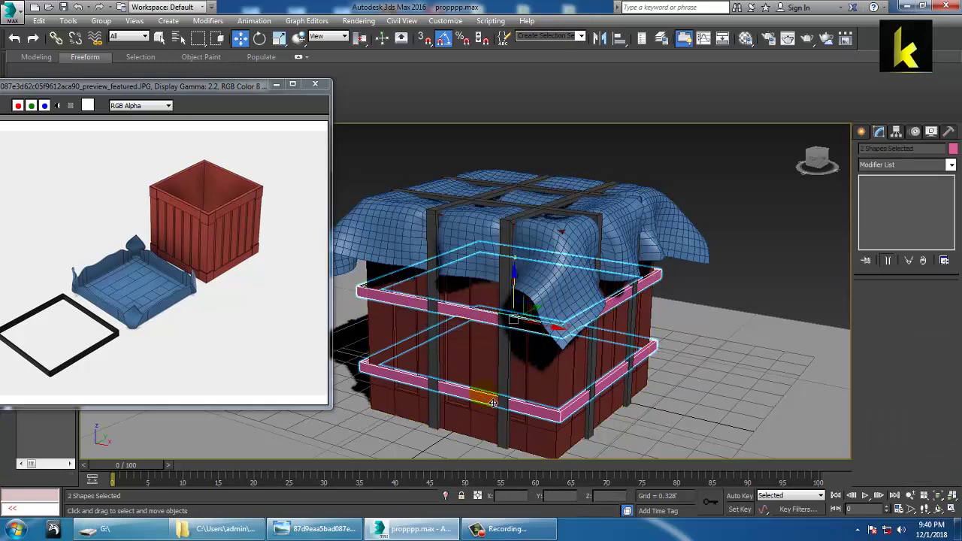
{"action": "left_click", "coordinate": [507, 380], "text": "ctrl"}
{"action": "left_click", "coordinate": [440, 358], "text": "ctrl"}
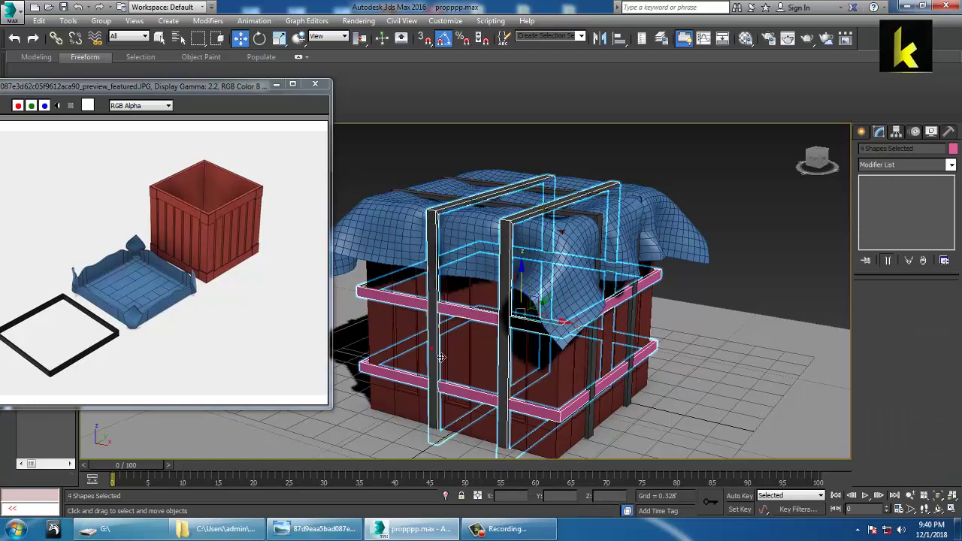
{"action": "left_click", "coordinate": [953, 149]}
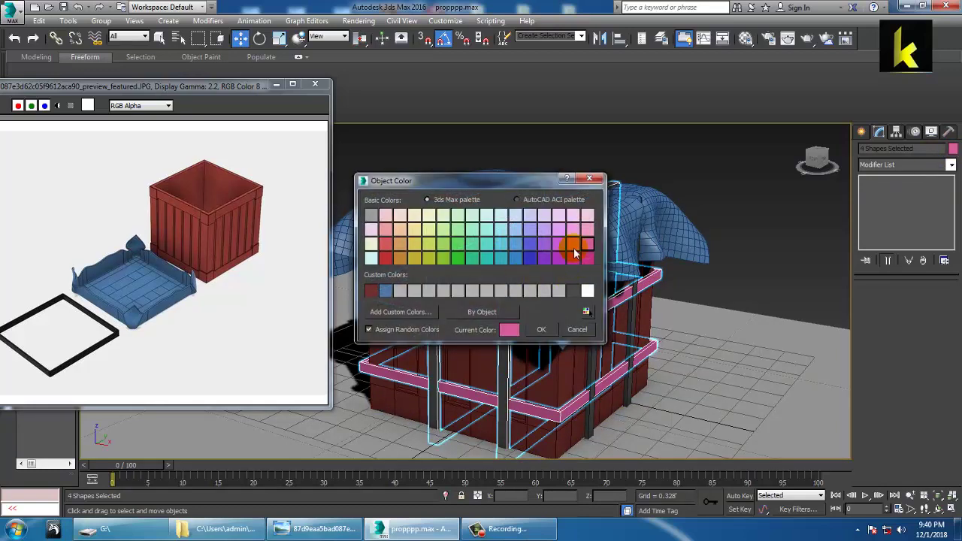
{"action": "left_click", "coordinate": [402, 311]}
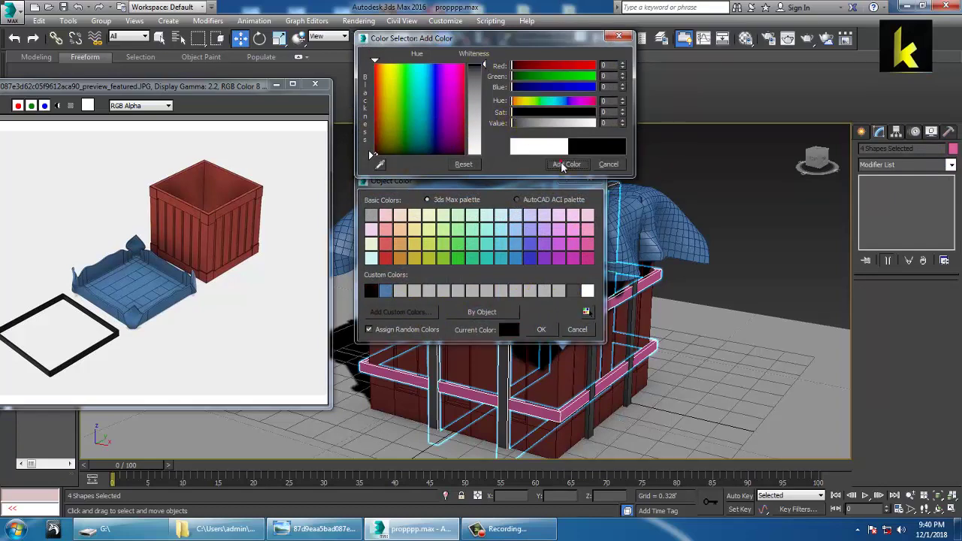
{"action": "left_click", "coordinate": [541, 331]}
{"action": "left_click", "coordinate": [719, 213]}
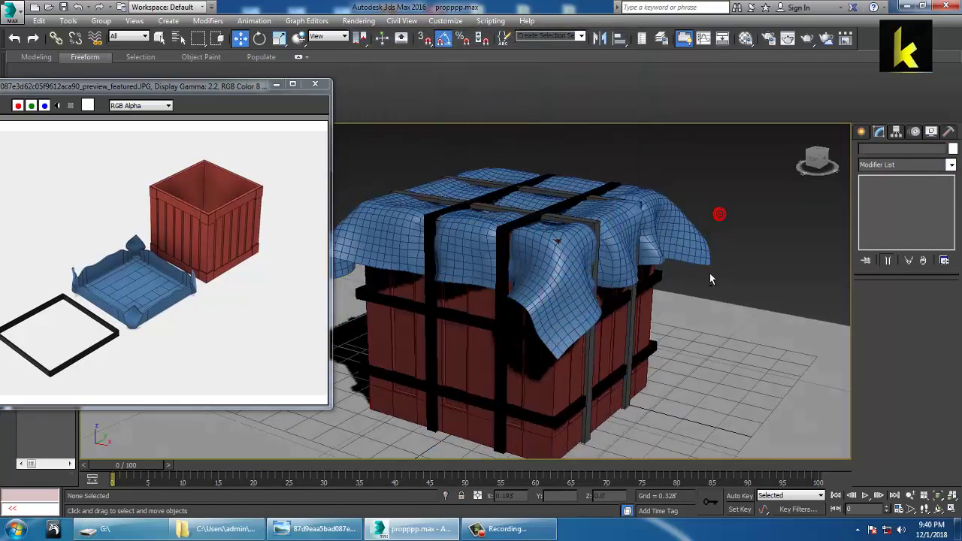
- Change the object color of the two remaining gray upright strap loops to black
{"action": "left_click", "coordinate": [516, 248]}
{"action": "left_click", "coordinate": [595, 227], "text": "ctrl"}
{"action": "left_click", "coordinate": [956, 148]}
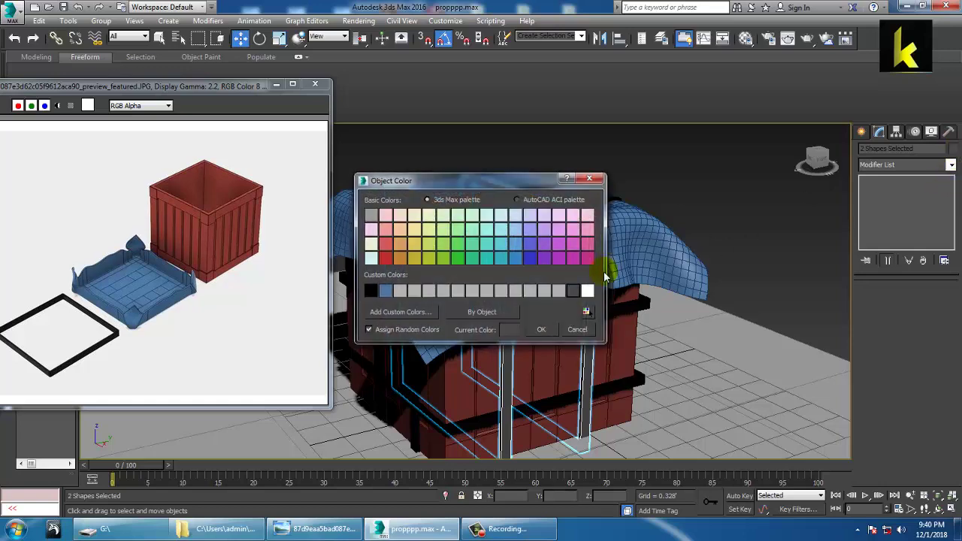
{"action": "left_click", "coordinate": [543, 329]}
- Select the box, cloth and all the straps and group them as Group001
{"action": "scroll", "coordinate": [730, 235], "scroll_direction": "down", "scroll_amount": 5}
{"action": "left_click_drag", "start_coordinate": [486, 129], "coordinate": [754, 217]}
{"action": "left_click_drag", "start_coordinate": [849, 372], "coordinate": [757, 195], "text": "alt"}
{"action": "middle_click_drag", "start_coordinate": [651, 289], "coordinate": [606, 246], "text": "alt"}
{"action": "left_click_drag", "start_coordinate": [655, 271], "coordinate": [563, 269]}
{"action": "middle_click_drag", "start_coordinate": [564, 269], "coordinate": [608, 342], "text": "alt"}
{"action": "scroll", "coordinate": [608, 342], "scroll_direction": "up", "scroll_amount": 3}
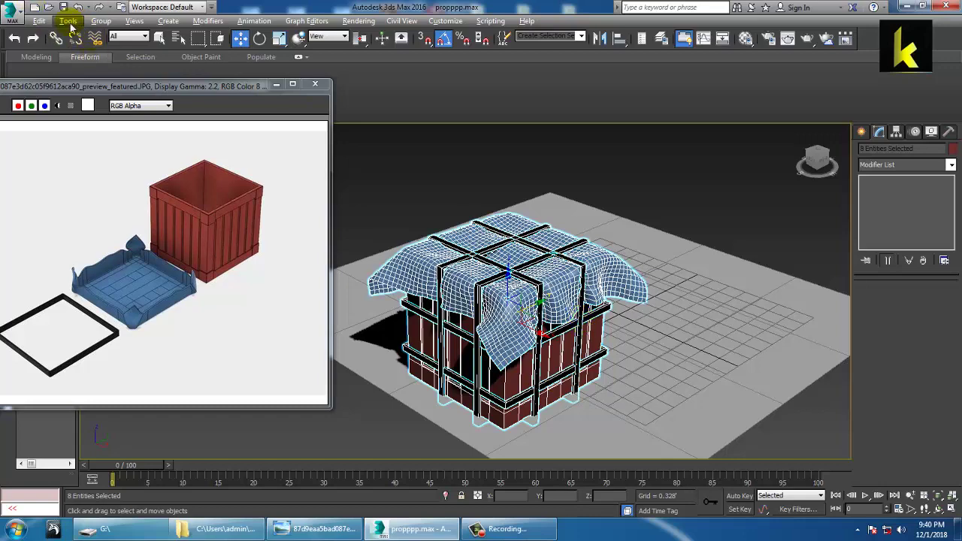
{"action": "left_click", "coordinate": [101, 21]}
{"action": "left_click", "coordinate": [113, 36]}
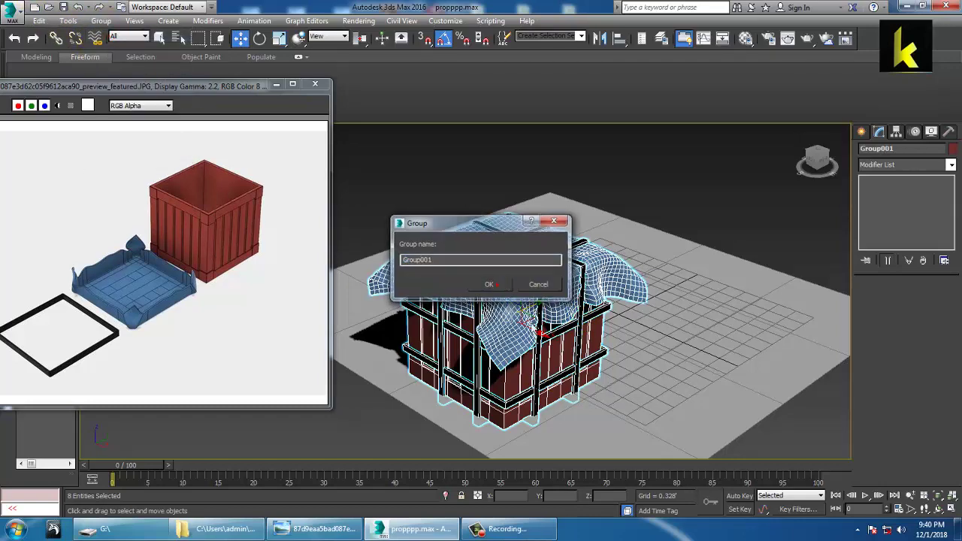
{"action": "left_click", "coordinate": [489, 283]}
- Place a copy of the grouped crate beside the original on the ground plane
{"action": "middle_click_drag", "start_coordinate": [592, 344], "coordinate": [543, 322], "text": "alt"}
{"action": "left_click_drag", "start_coordinate": [526, 310], "coordinate": [692, 240], "text": "shift"}
{"action": "left_click", "coordinate": [482, 316]}
{"action": "left_click", "coordinate": [412, 160]}
- Examine the two finished crates up close, both with and without edged faces
{"action": "mouse_move", "coordinate": [452, 180]}
{"action": "middle_mouse_down", "text": "alt"}
{"action": "mouse_move", "coordinate": [451, 172]}
{"action": "mouse_move", "coordinate": [713, 244]}
{"action": "mouse_move", "coordinate": [665, 288]}
{"action": "mouse_move", "coordinate": [522, 266]}
{"action": "mouse_move", "coordinate": [509, 300]}
{"action": "mouse_move", "coordinate": [554, 313]}
{"action": "mouse_move", "coordinate": [658, 311]}
{"action": "middle_mouse_up", "text": "alt"}
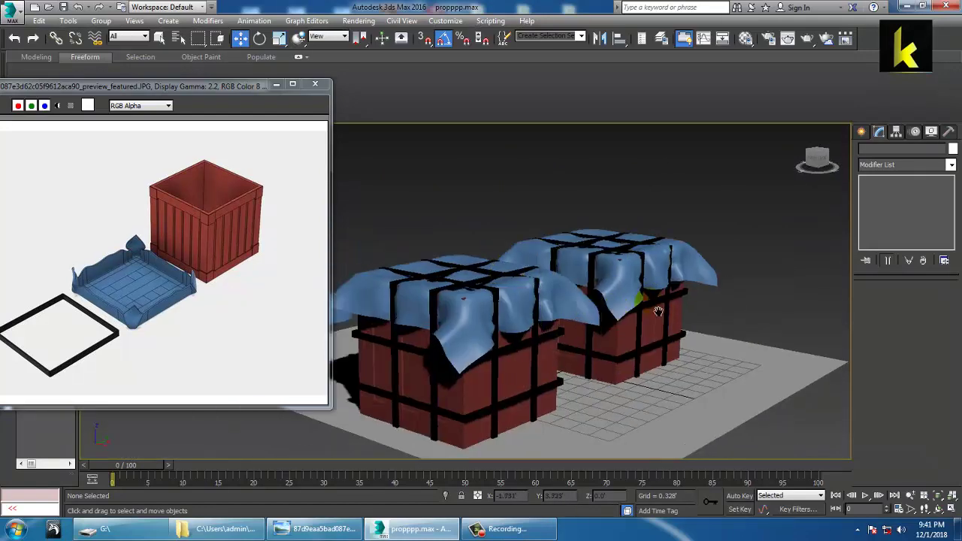
{"action": "scroll", "coordinate": [548, 387], "scroll_direction": "up", "scroll_amount": 3}
{"action": "left_click", "coordinate": [475, 385]}
{"action": "key", "text": "F4"}
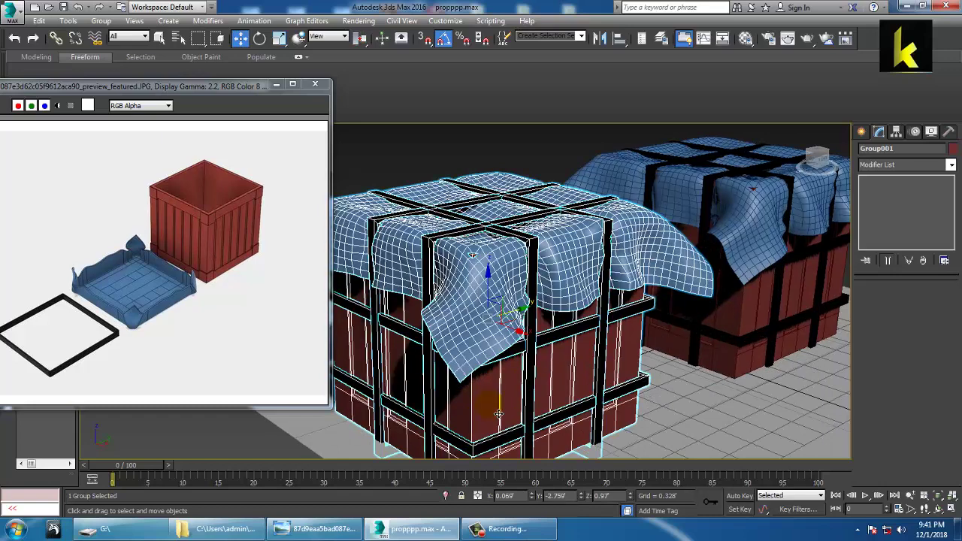
{"action": "key", "text": "F4"}
{"action": "scroll", "coordinate": [641, 389], "scroll_direction": "down", "scroll_amount": 5}
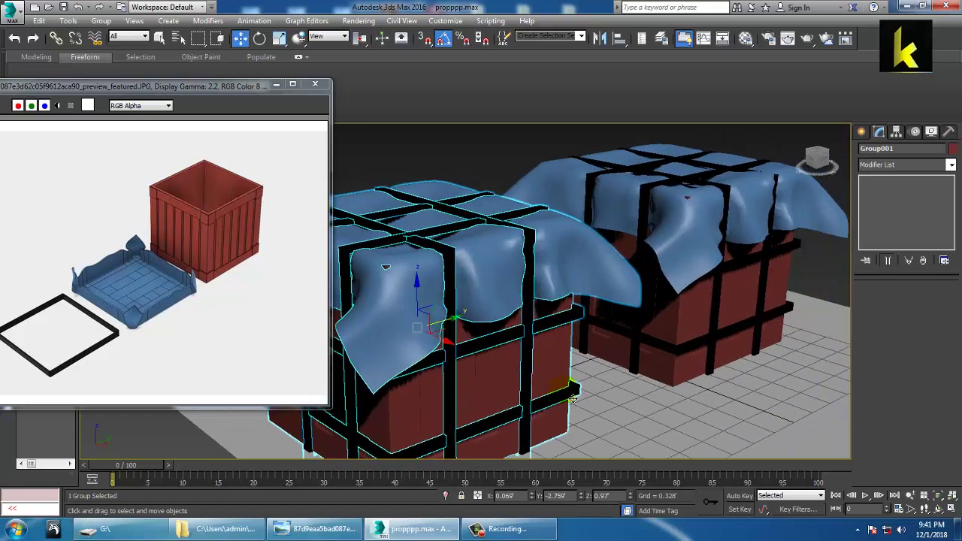
{"action": "key", "text": "F4"}
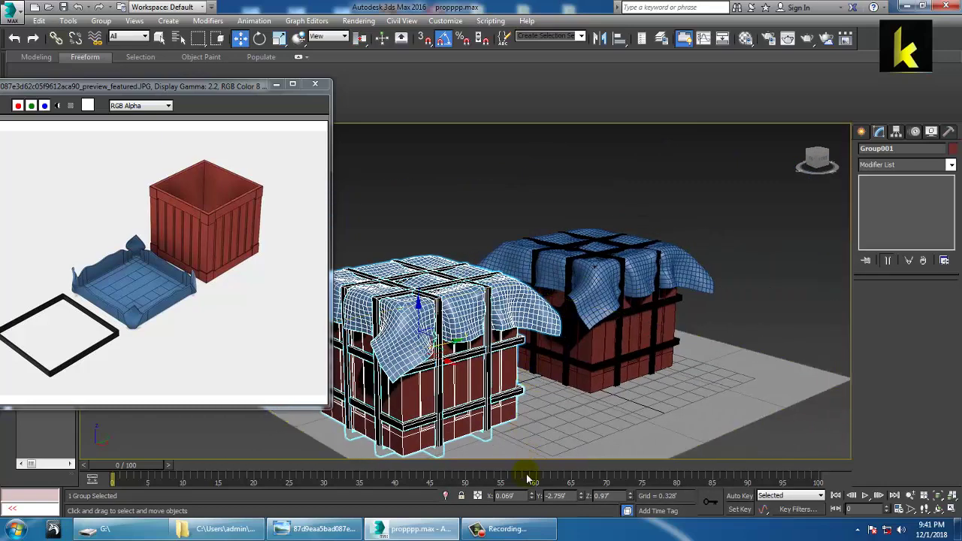
{"action": "left_click", "coordinate": [513, 530]}
{"action": "left_click", "coordinate": [940, 475]}
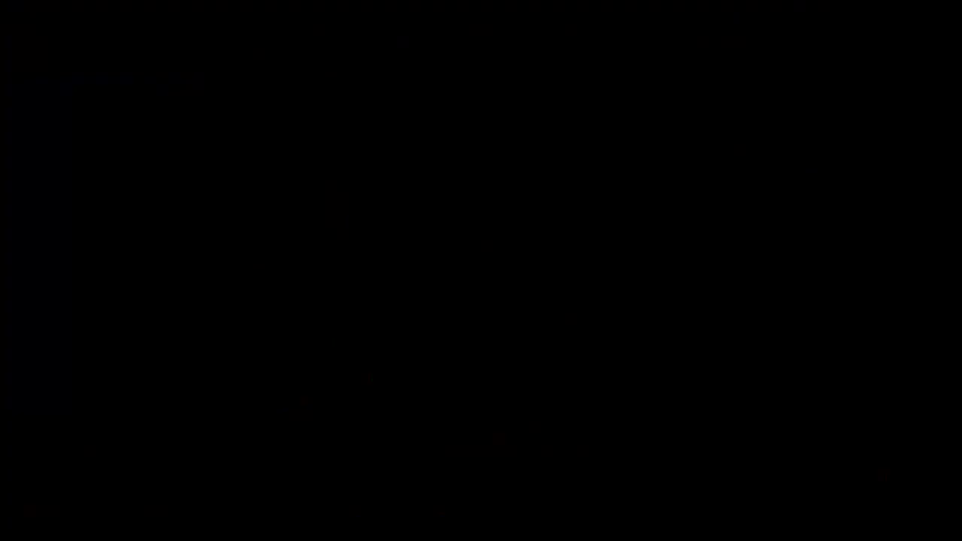